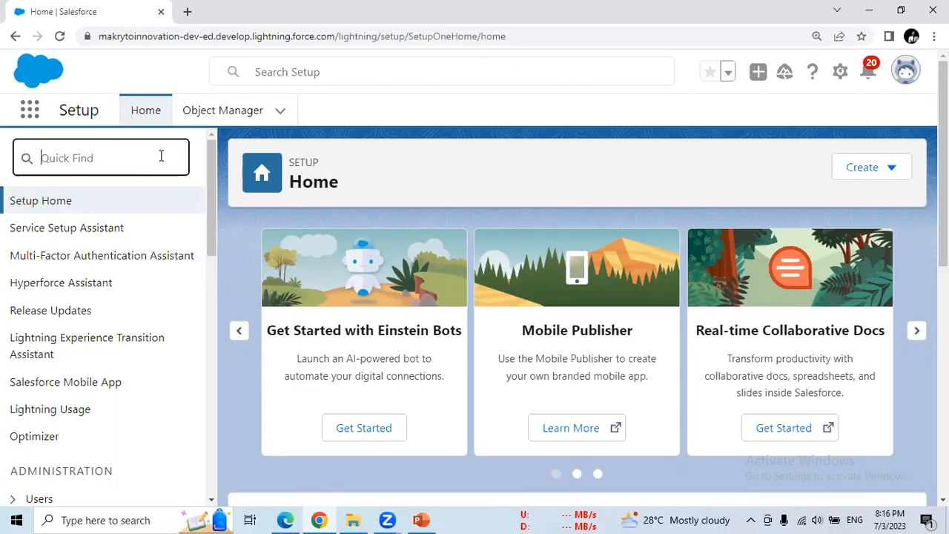
# - Search Quick Find for 'sharing se' and open Security > Sharing Settings
pyautogui.write('owd')
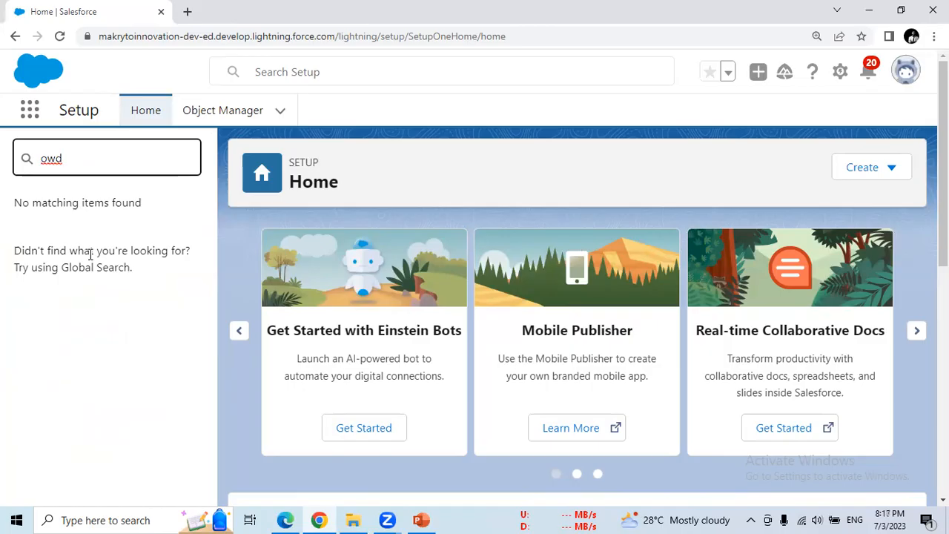
pyautogui.press('BackSpace')
pyautogui.press('BackSpace')
pyautogui.press('BackSpace')
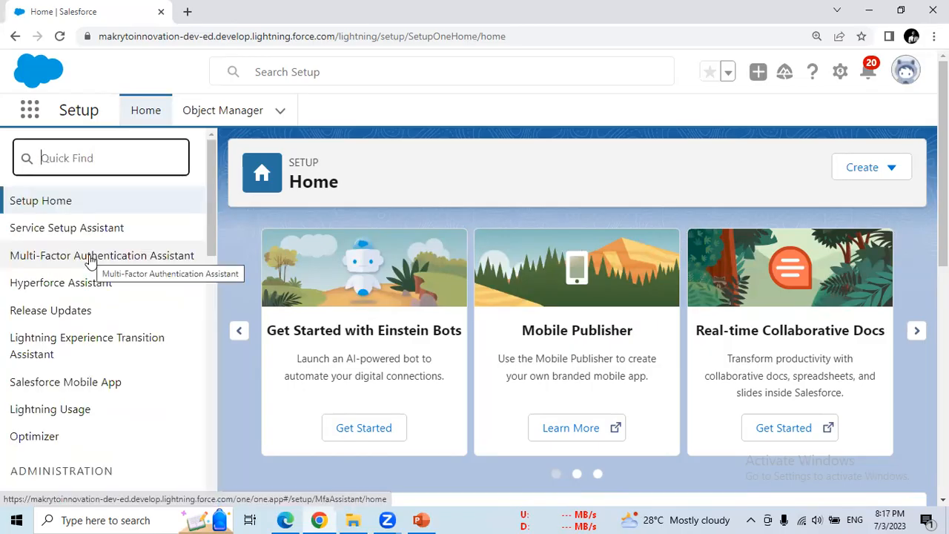
pyautogui.write('shar')
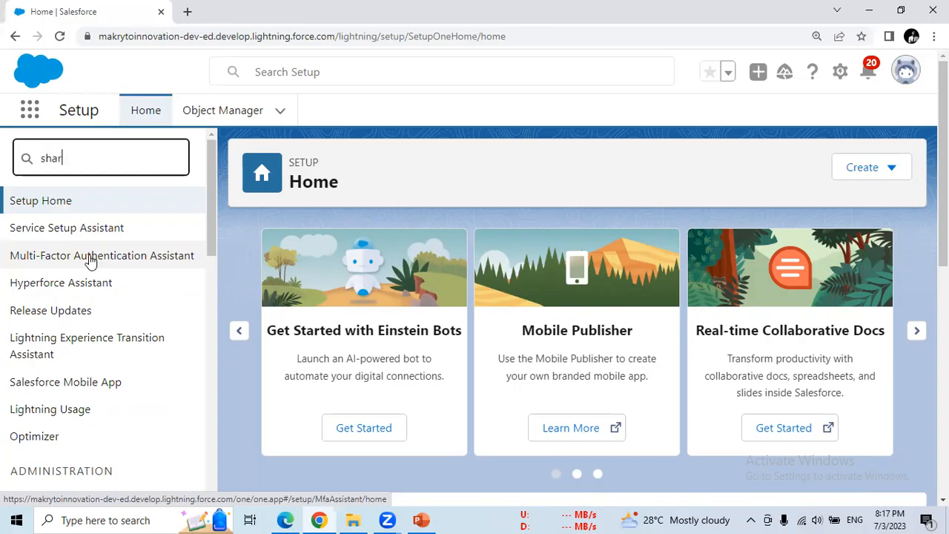
pyautogui.write('ing se')
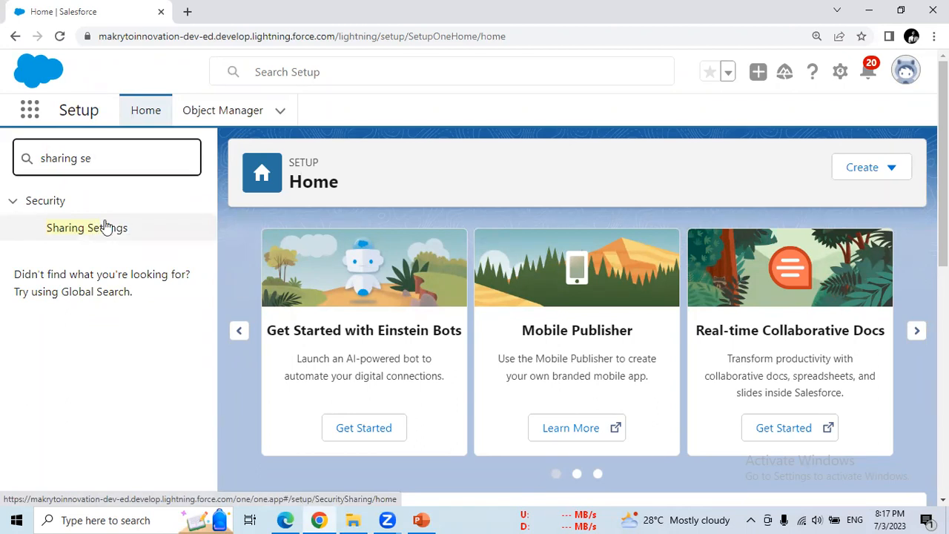
pyautogui.click(110, 231)
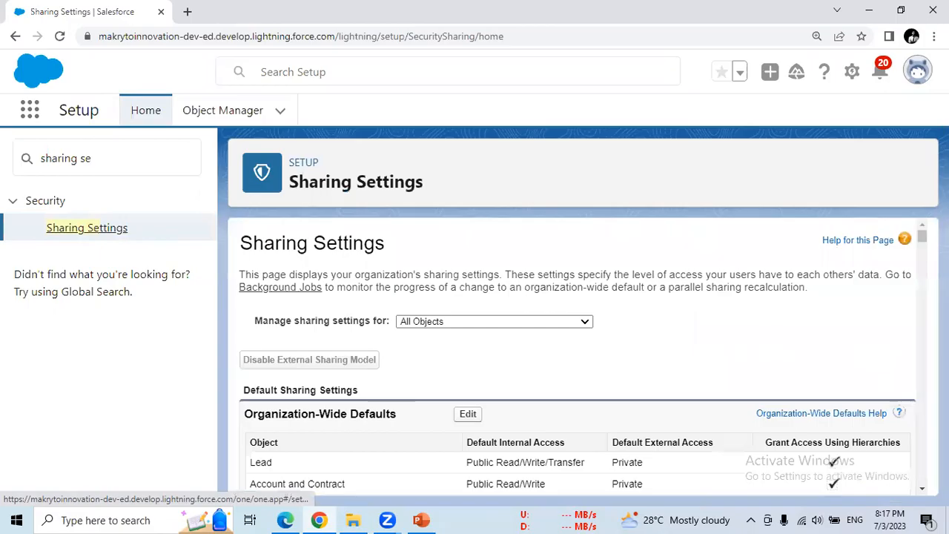
# - Scroll to the Organization-Wide Defaults table and highlight its heading
pyautogui.scroll(-3, 579, 356)
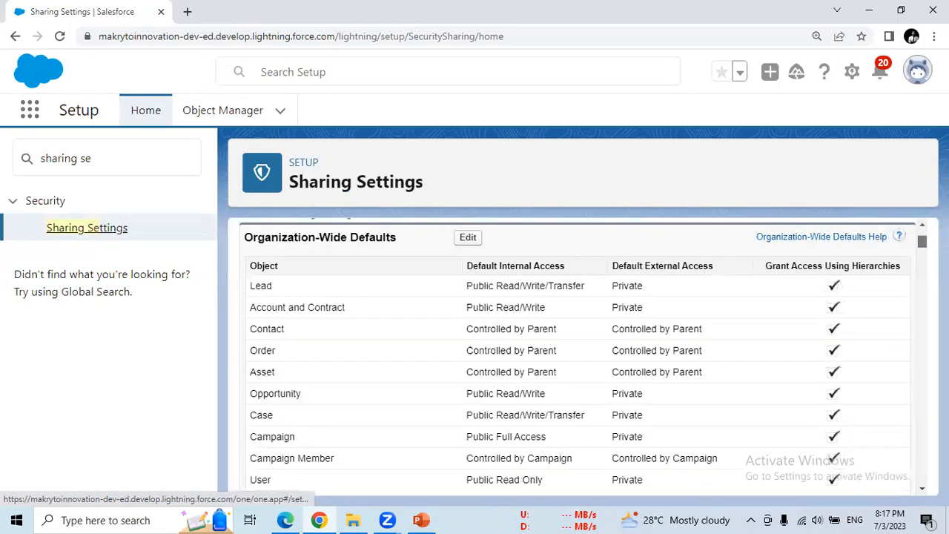
pyautogui.scroll(2, 789, 301)
pyautogui.moveTo(272, 348); pyautogui.dragTo(393, 343)
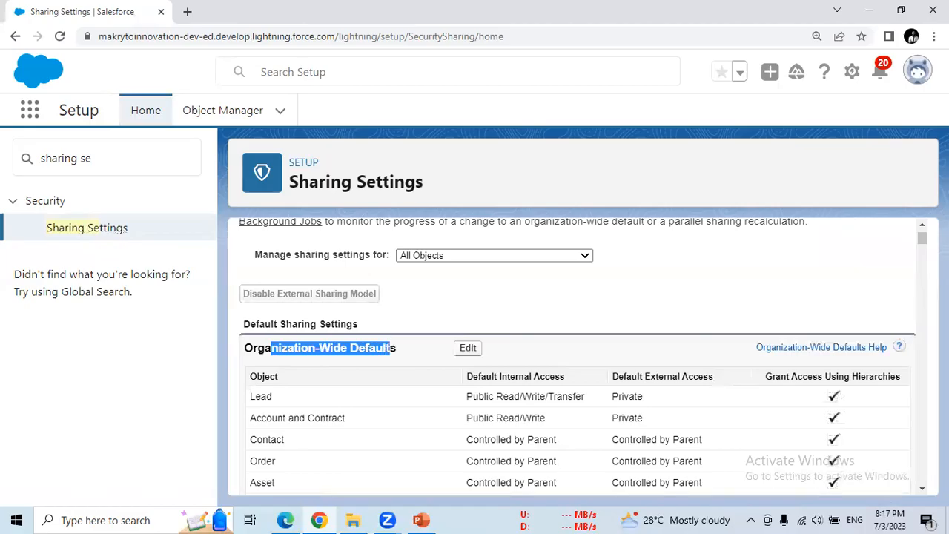
pyautogui.scroll(1, 922, 226)
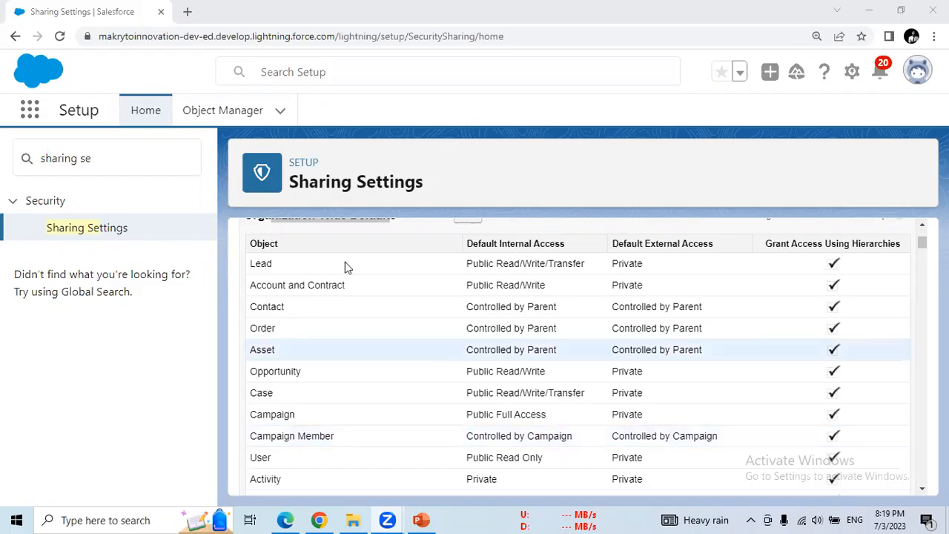
pyautogui.moveTo(922, 250); pyautogui.dragTo(922, 247)
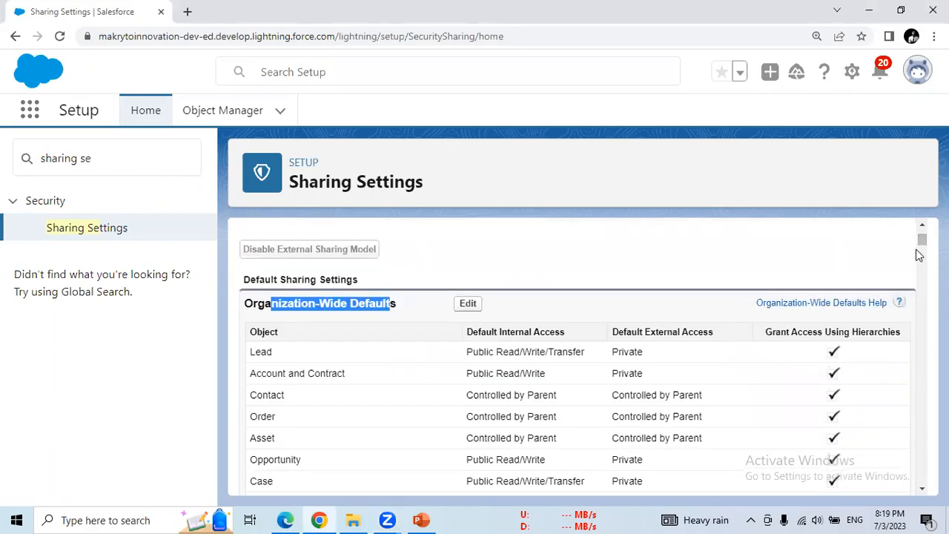
pyautogui.moveTo(922, 246); pyautogui.dragTo(923, 252)
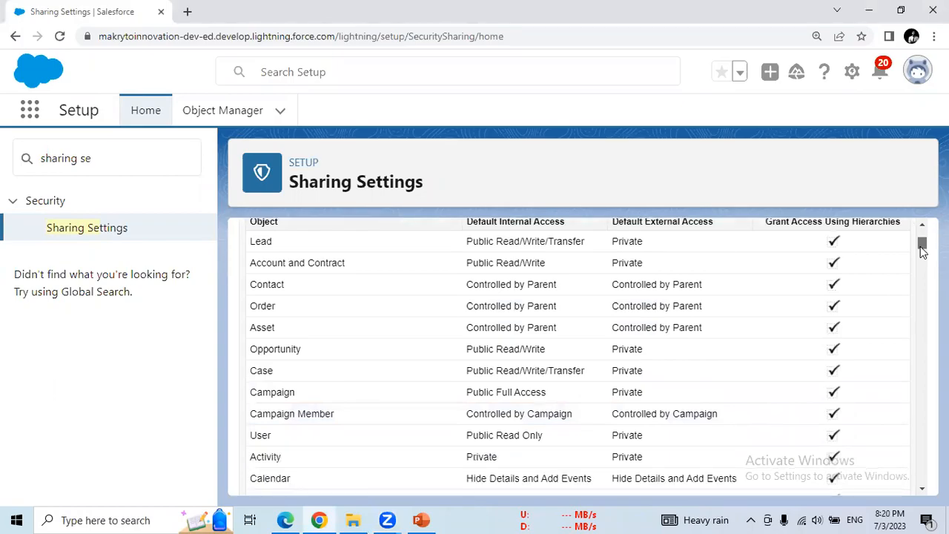
pyautogui.doubleClick(478, 244)
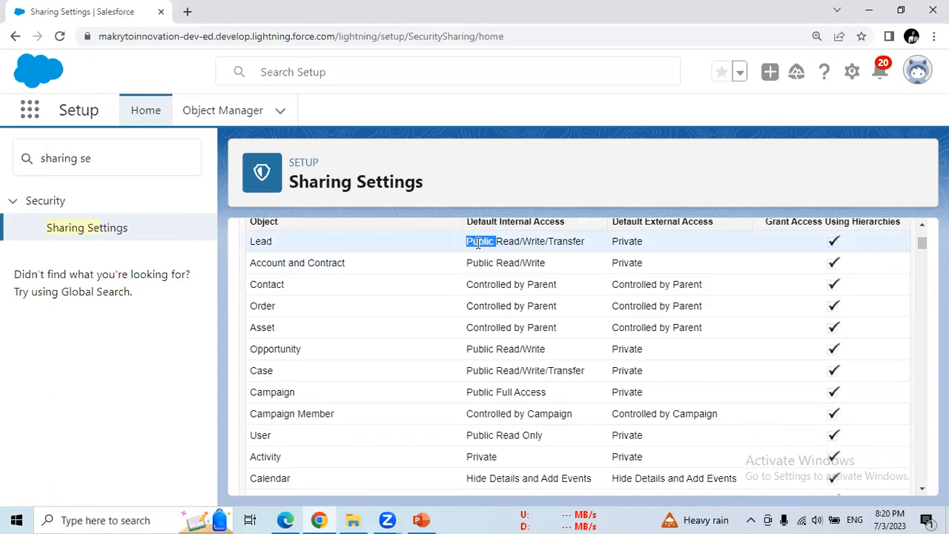
pyautogui.click(501, 242)
pyautogui.moveTo(496, 241); pyautogui.dragTo(584, 240)
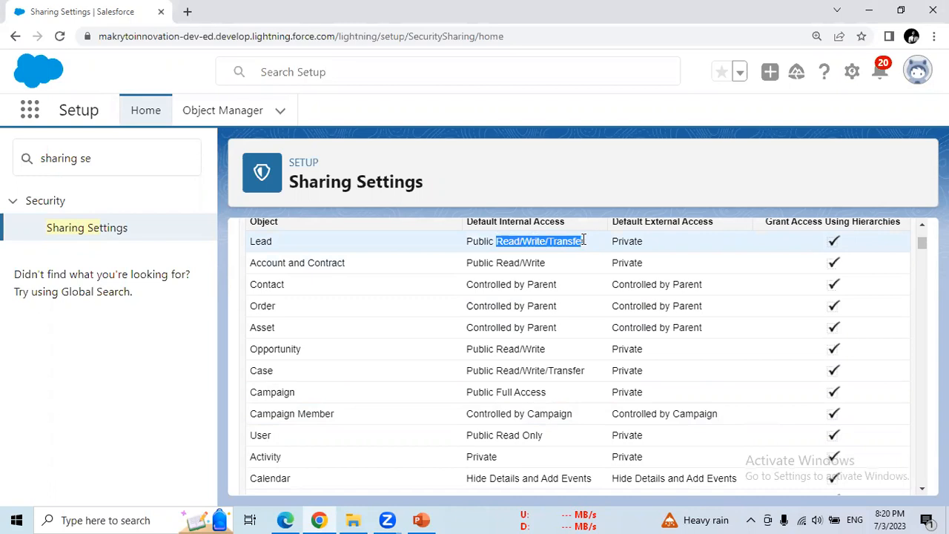
pyautogui.doubleClick(481, 243)
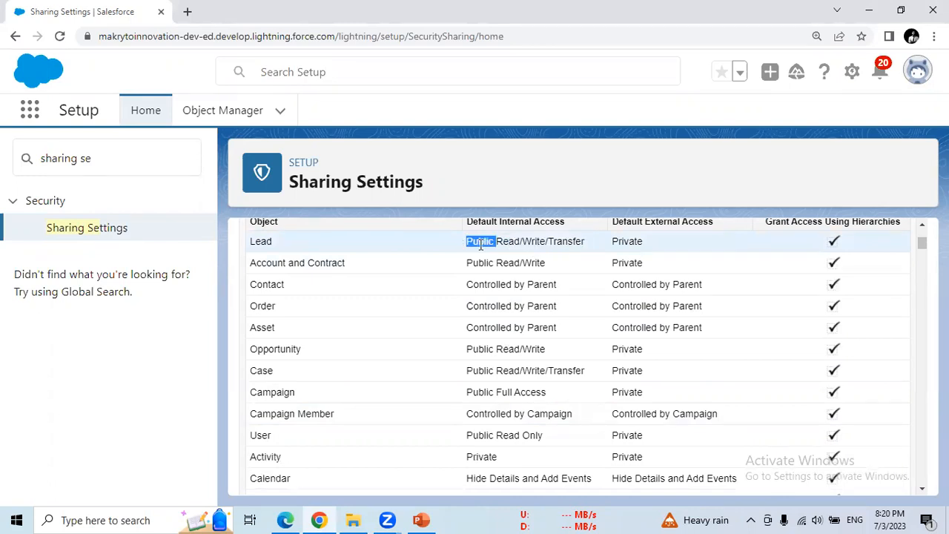
pyautogui.click(503, 243)
pyautogui.moveTo(496, 241); pyautogui.dragTo(584, 241)
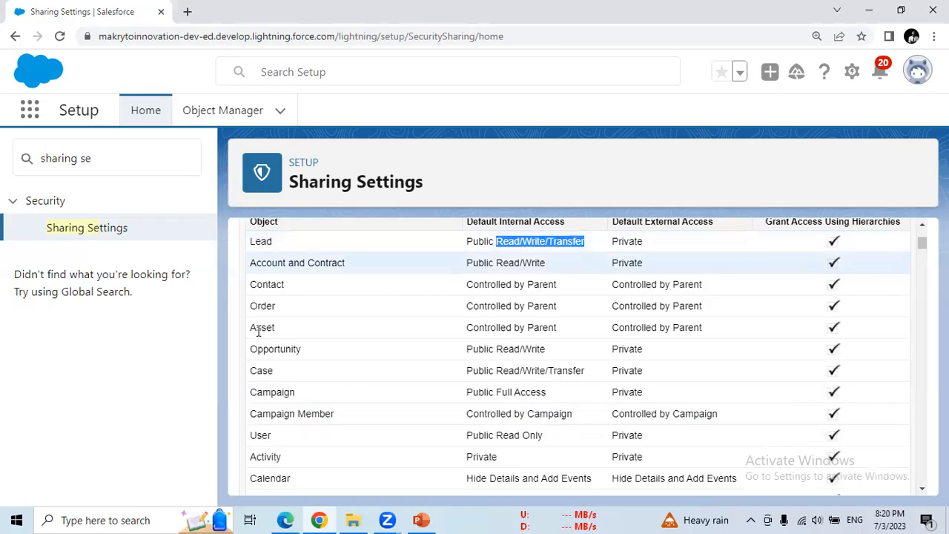
pyautogui.click(272, 244)
pyautogui.doubleClick(267, 287)
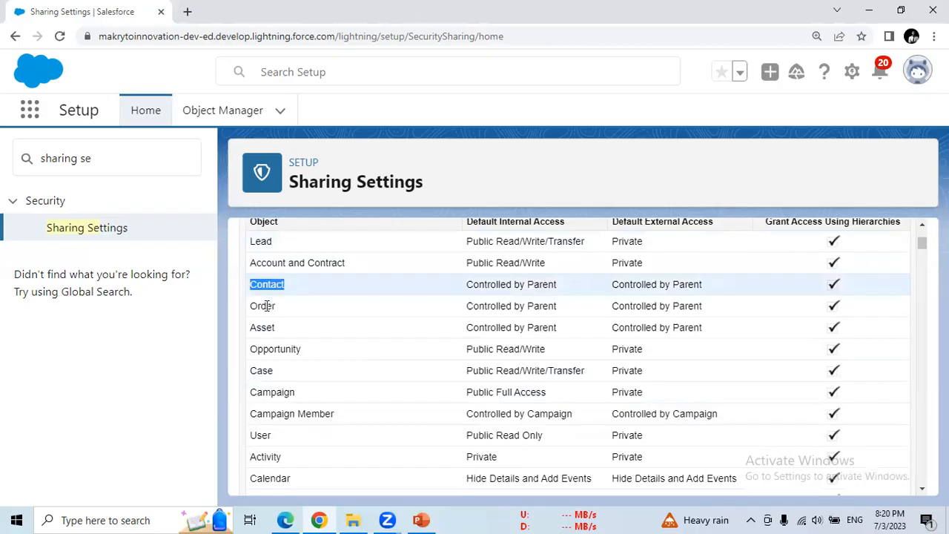
pyautogui.doubleClick(262, 306)
pyautogui.click(263, 348)
pyautogui.doubleClick(263, 349)
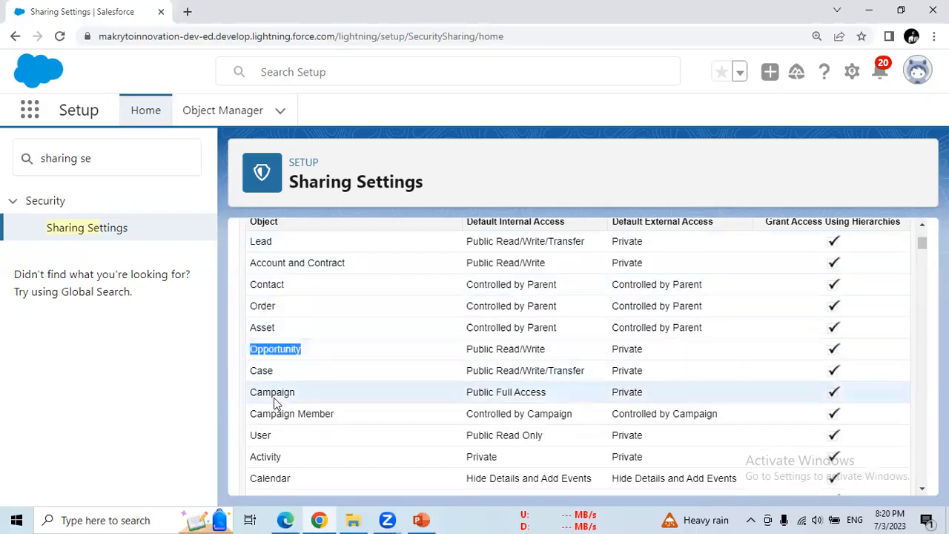
pyautogui.doubleClick(274, 394)
pyautogui.doubleClick(265, 457)
pyautogui.doubleClick(270, 479)
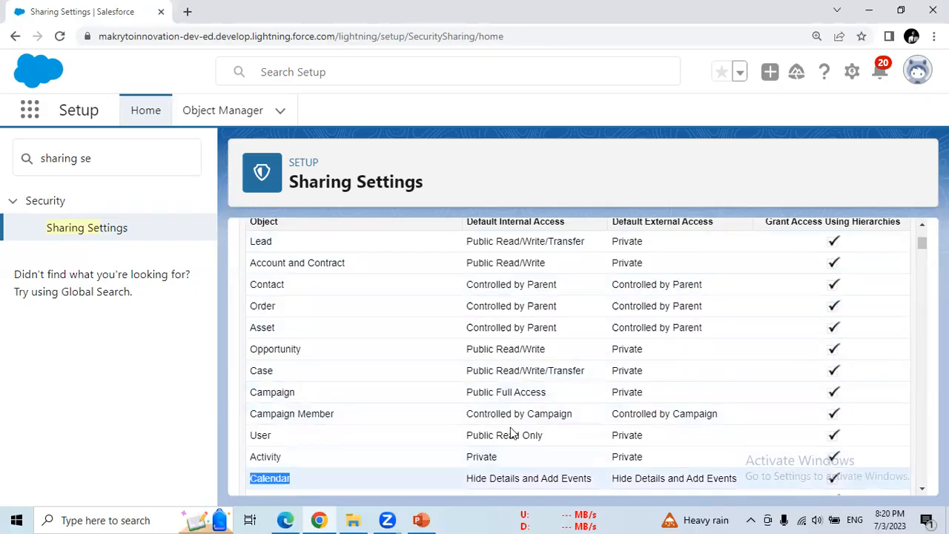
pyautogui.moveTo(920, 247); pyautogui.dragTo(905, 301)
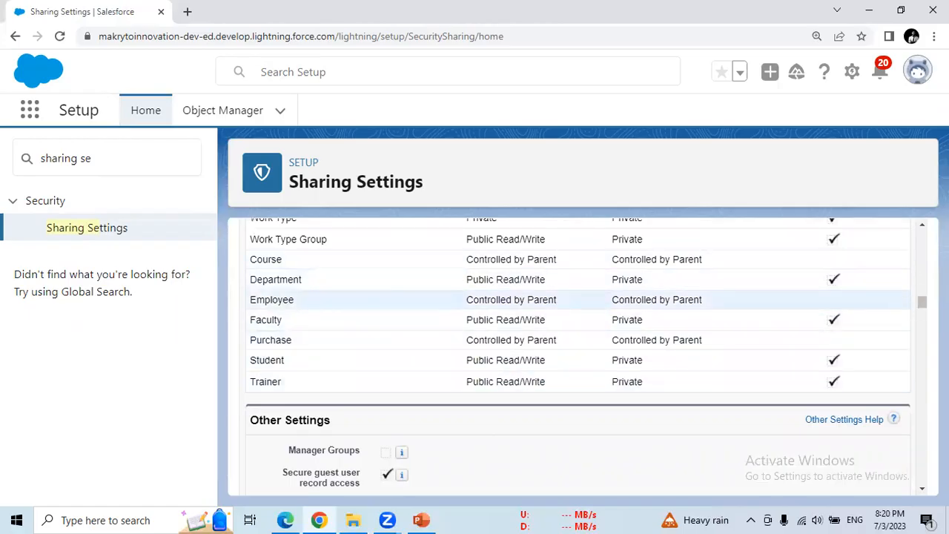
pyautogui.moveTo(922, 302); pyautogui.dragTo(922, 234)
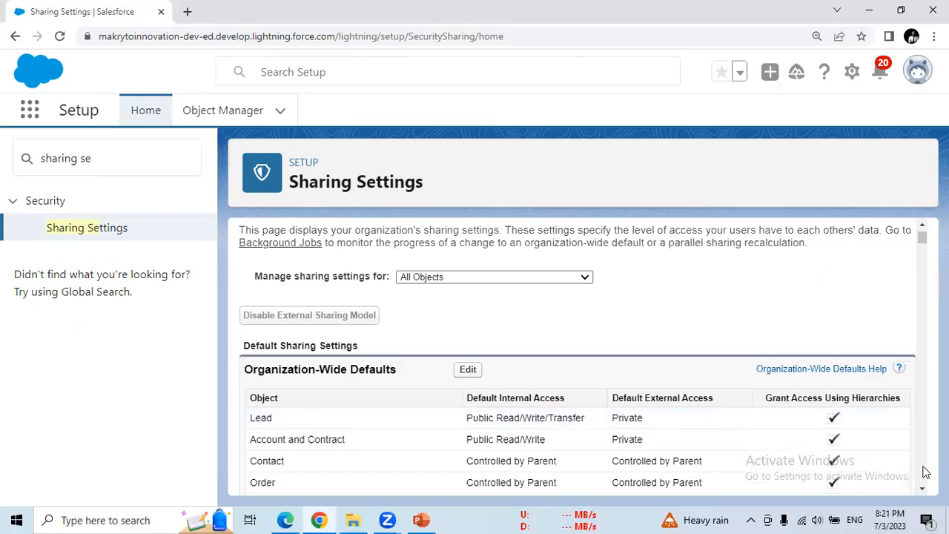
# - Highlight the Opportunity Public Read/Write, User Read Only and Product Read/Write defaults
pyautogui.scroll(-3, 924, 472)
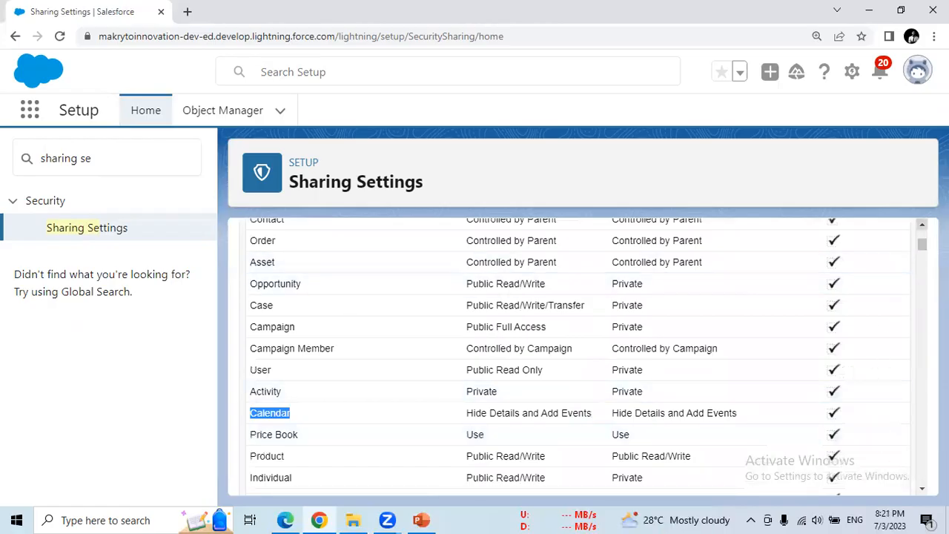
pyautogui.click(922, 225)
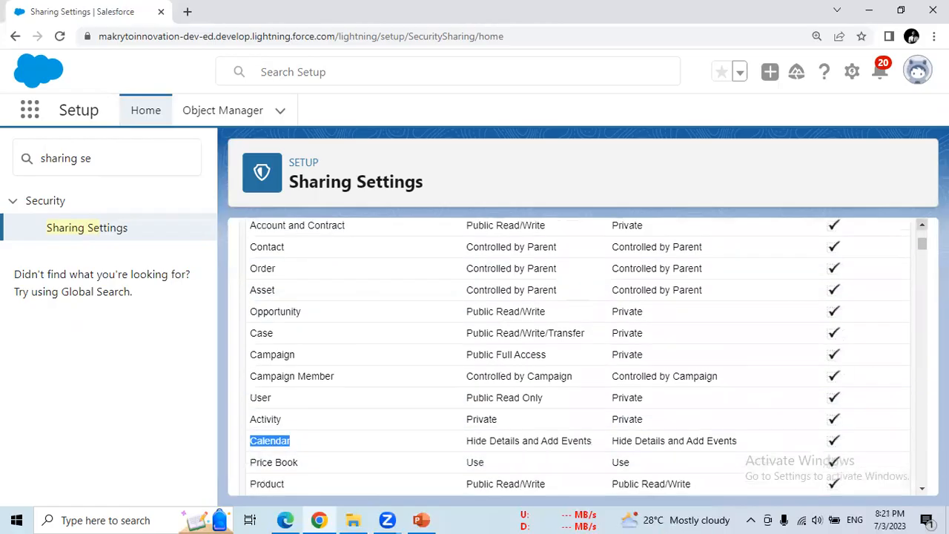
pyautogui.doubleClick(476, 310)
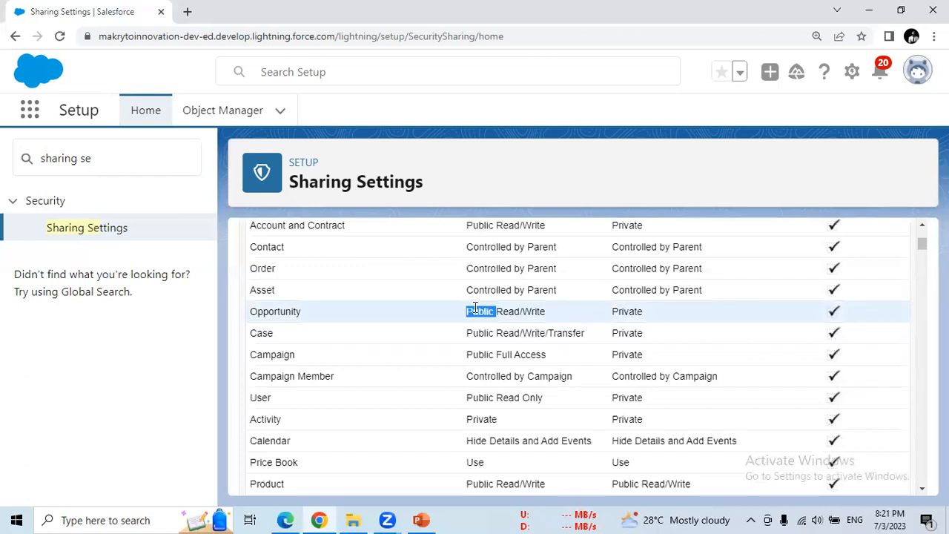
pyautogui.moveTo(505, 315); pyautogui.dragTo(569, 332)
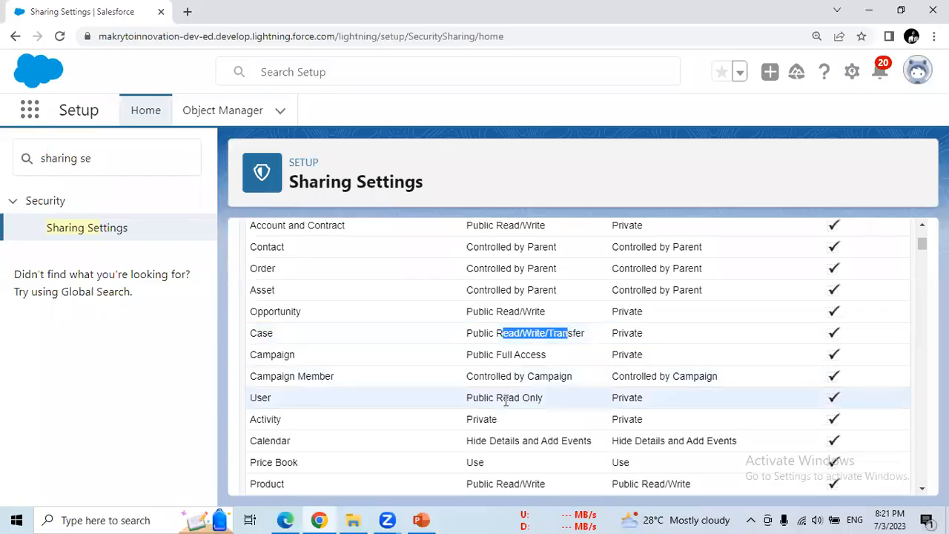
pyautogui.moveTo(502, 399); pyautogui.dragTo(535, 398)
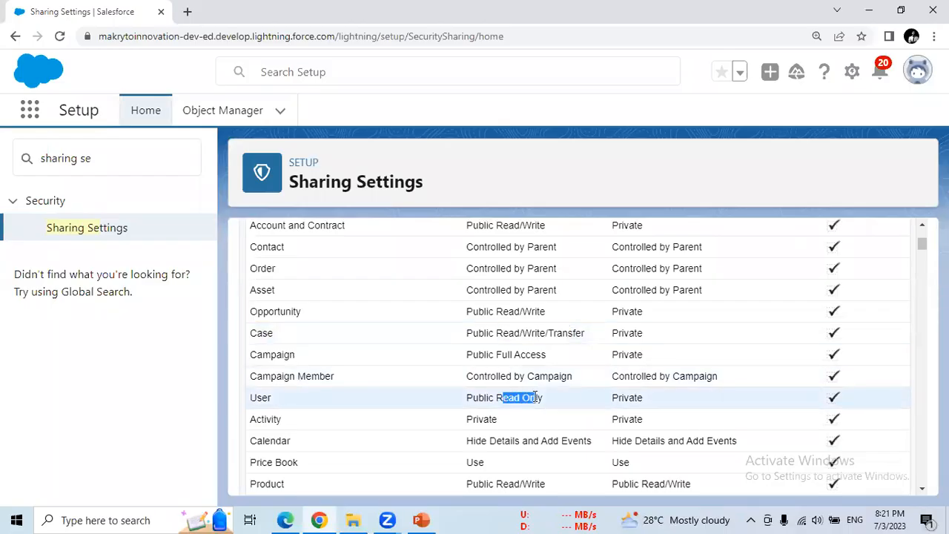
pyautogui.moveTo(511, 487); pyautogui.dragTo(528, 333)
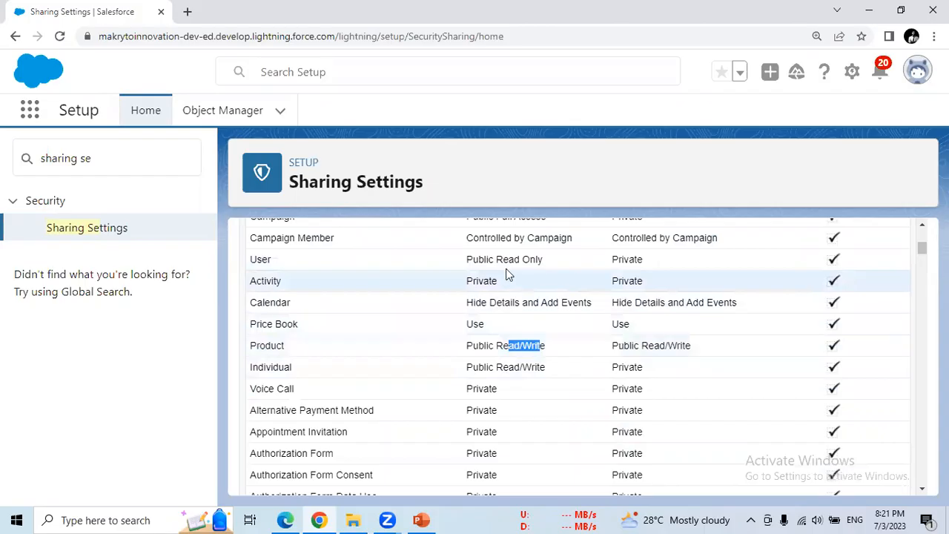
pyautogui.moveTo(531, 259); pyautogui.dragTo(502, 259)
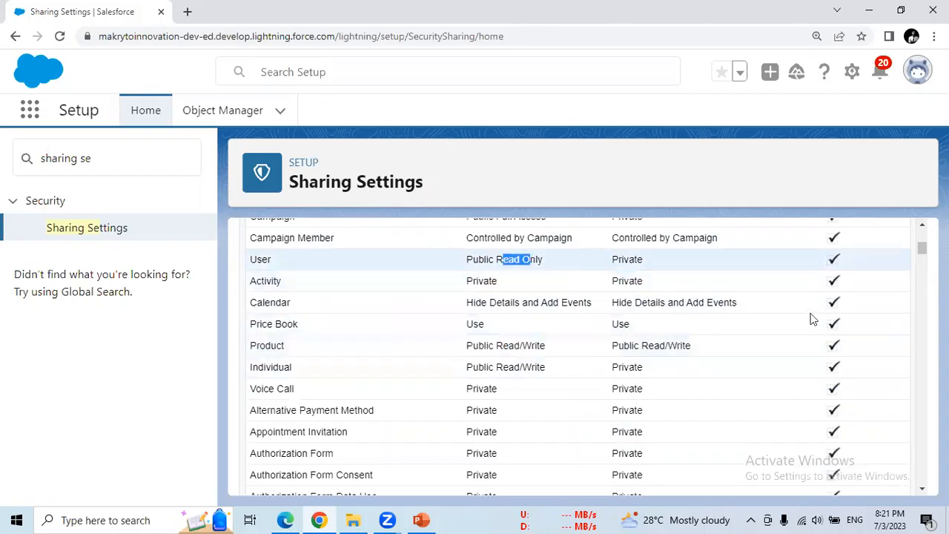
pyautogui.click(921, 232)
pyautogui.click(920, 232)
pyautogui.click(920, 232)
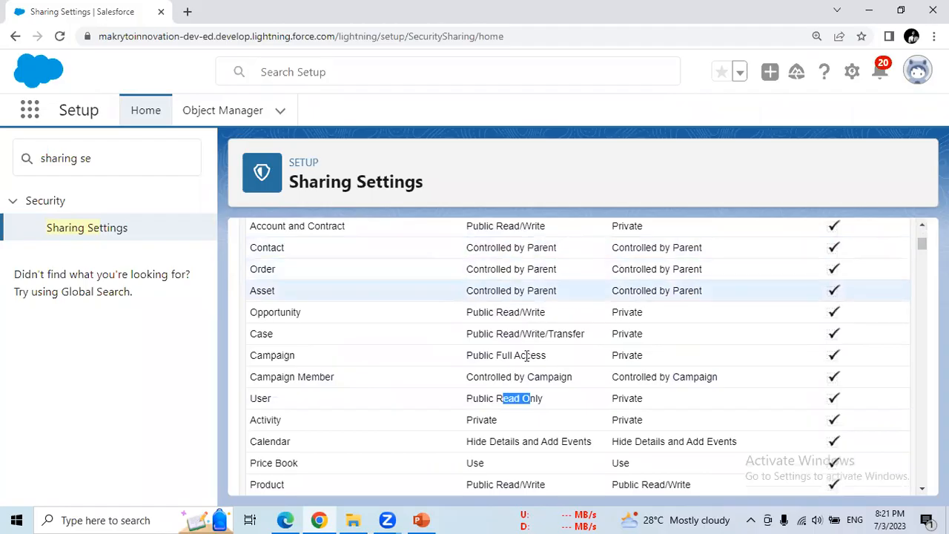
# - Highlight User Read Only, Opportunity Read/Write and Case Public Read/Write/Transfer access again
pyautogui.moveTo(500, 399); pyautogui.dragTo(550, 402)
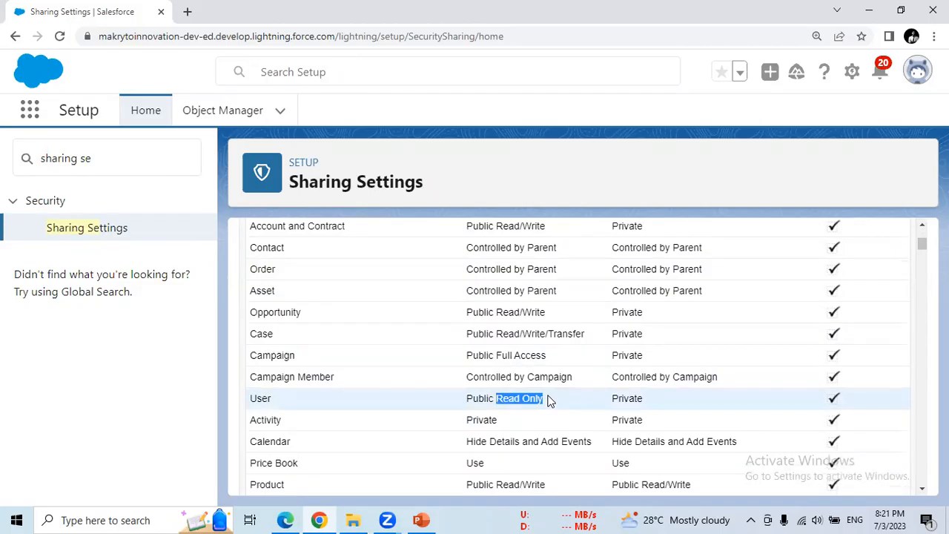
pyautogui.moveTo(503, 313); pyautogui.dragTo(539, 310)
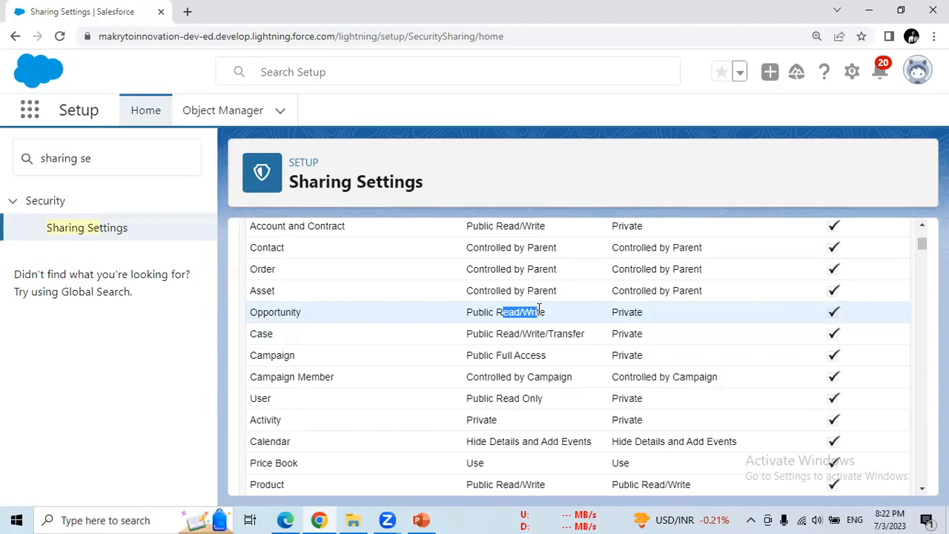
pyautogui.moveTo(496, 398); pyautogui.dragTo(541, 399)
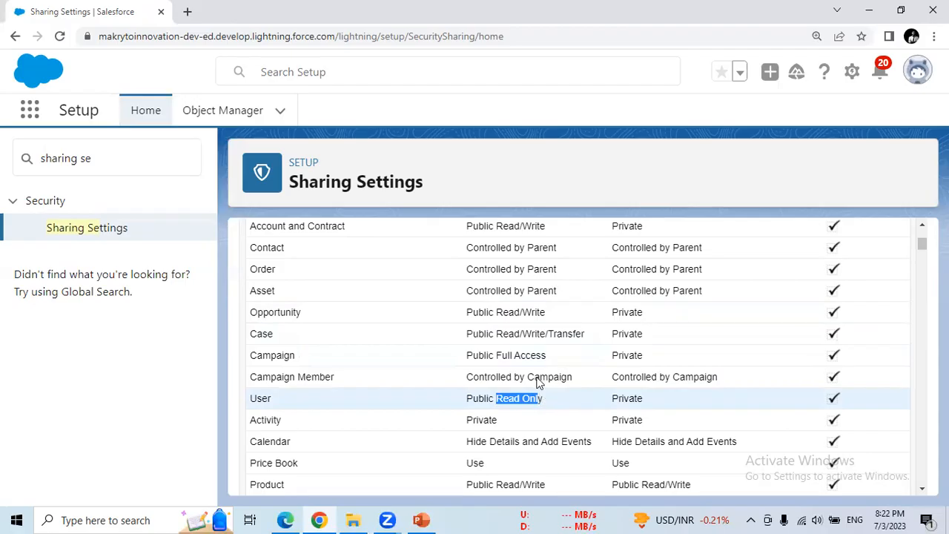
pyautogui.moveTo(502, 313); pyautogui.dragTo(546, 314)
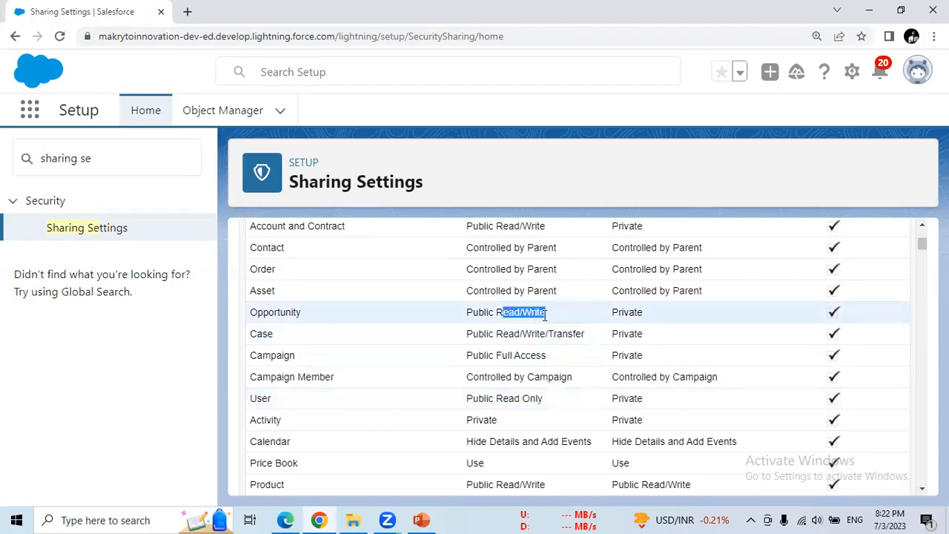
pyautogui.moveTo(502, 338); pyautogui.dragTo(568, 345)
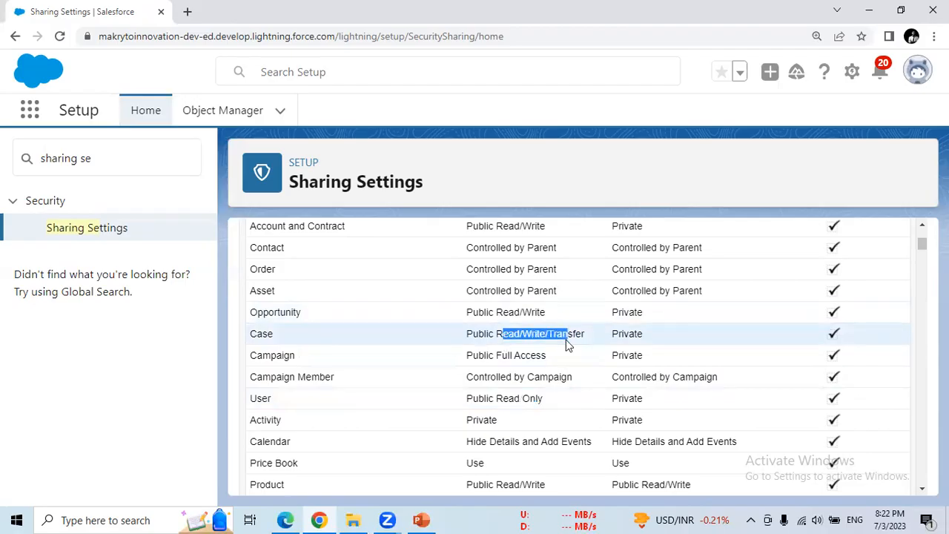
pyautogui.doubleClick(579, 334)
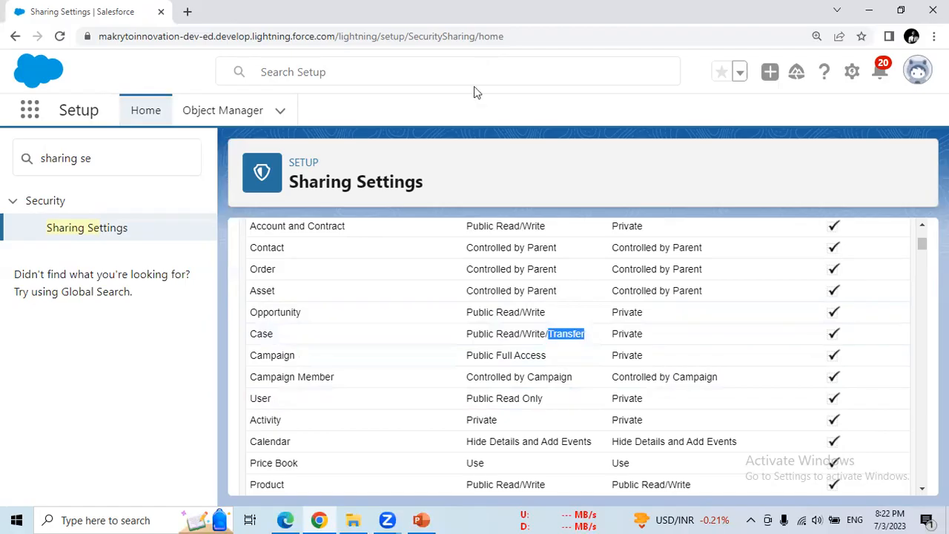
# - Find 'tms' in the App Launcher, open TMS in a new tab, and show Students
pyautogui.click(38, 118)
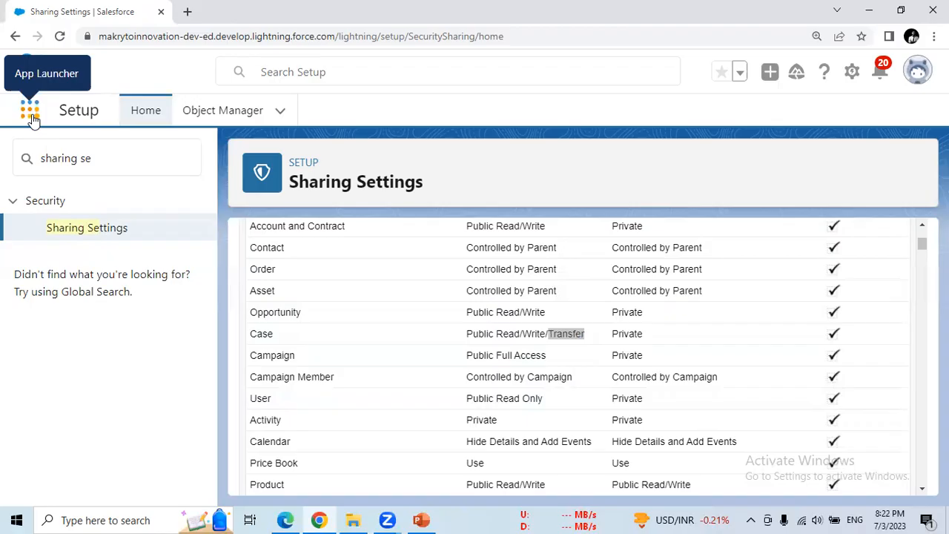
pyautogui.click(31, 117)
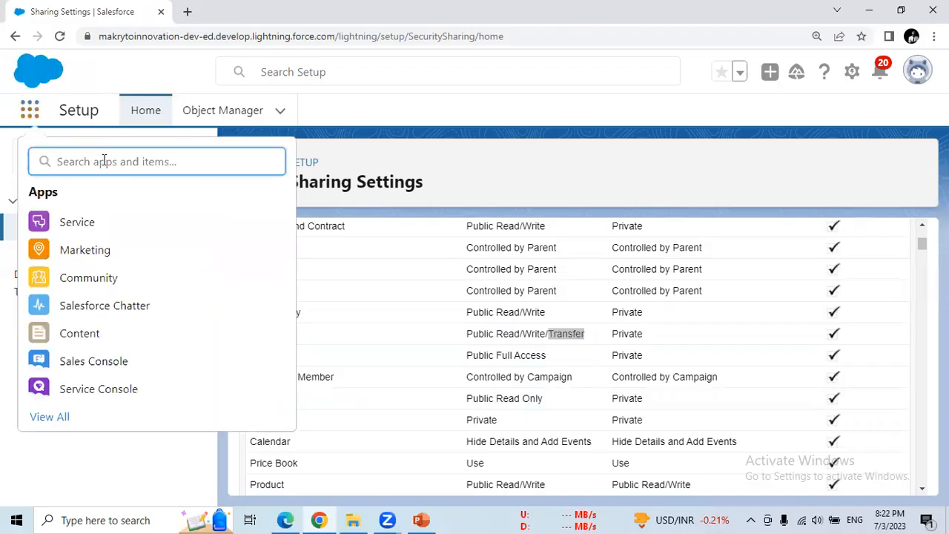
pyautogui.write('tms')
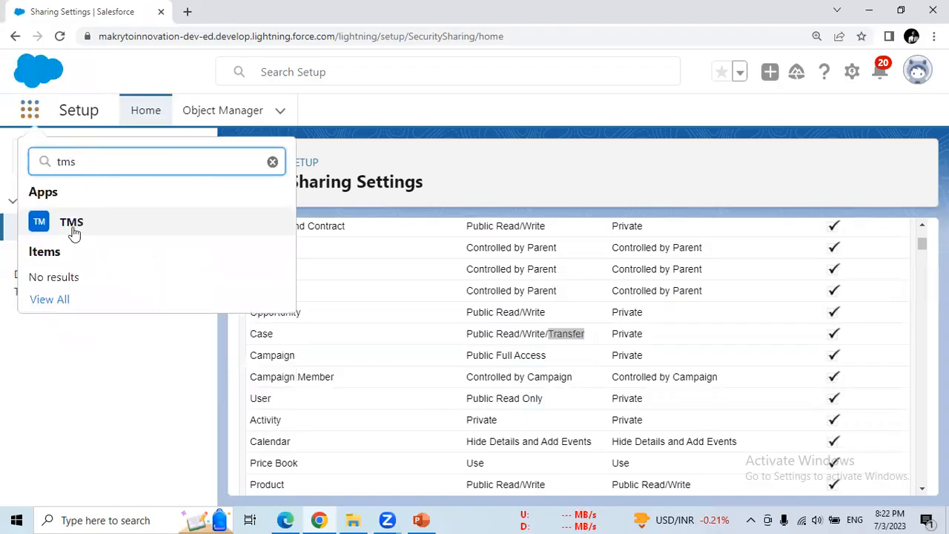
pyautogui.rightClick(74, 232)
pyautogui.press('Escape')
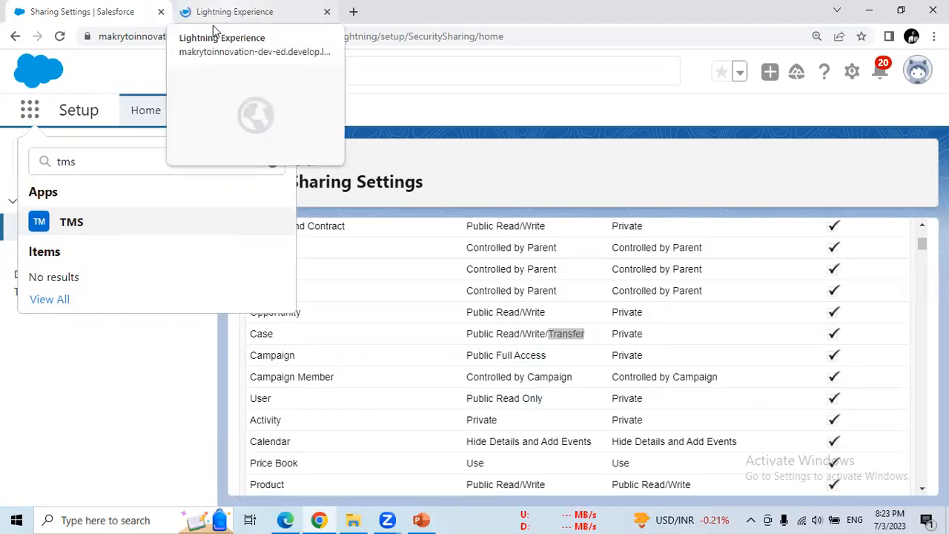
pyautogui.click(213, 22)
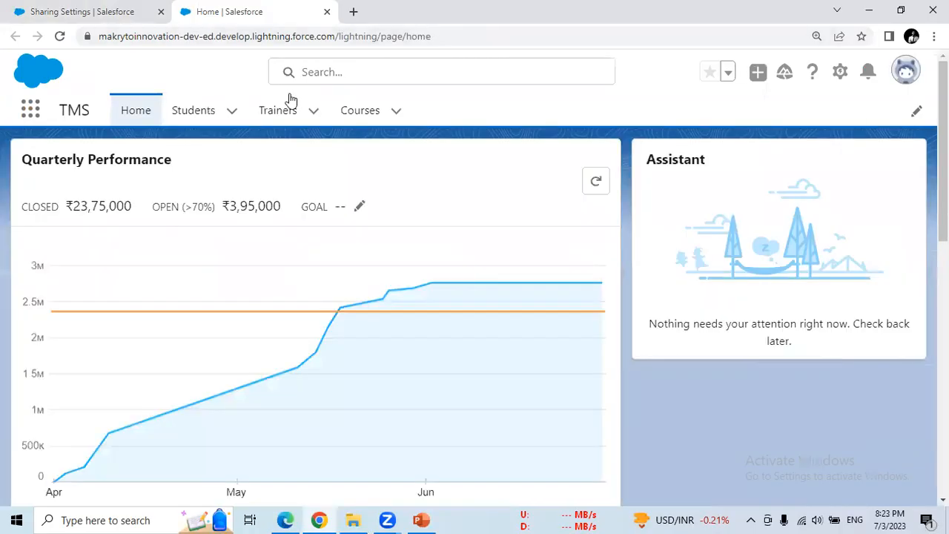
pyautogui.click(208, 124)
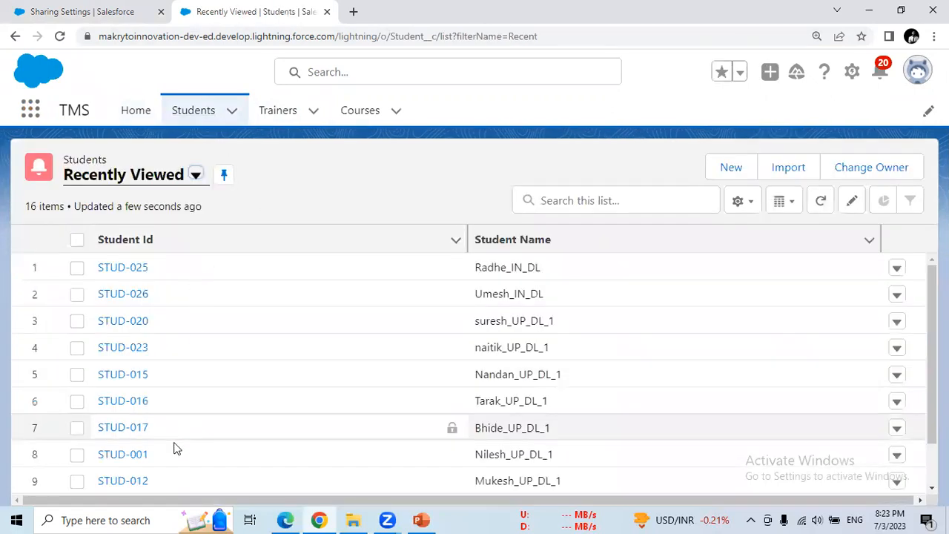
# - Open student record STUD-026 and highlight its Owner field and the owner's name
pyautogui.click(120, 295)
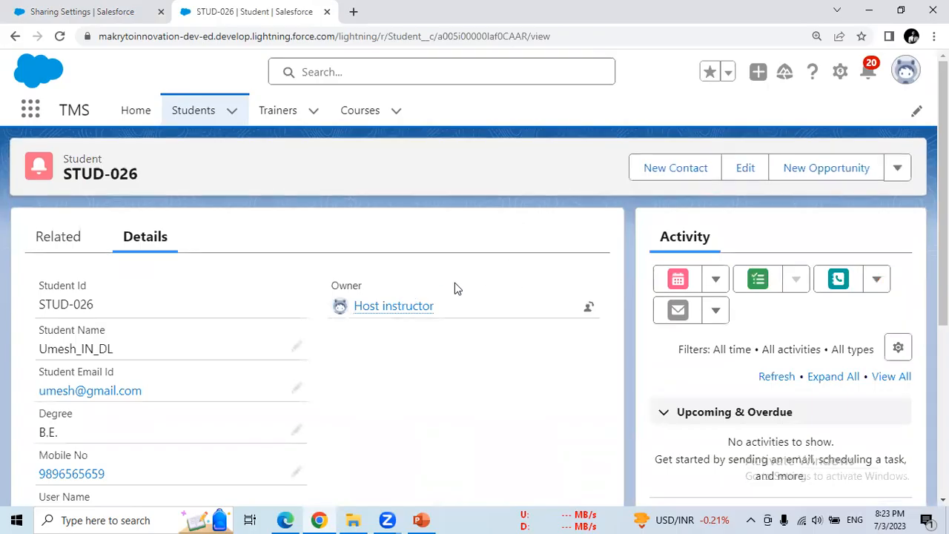
pyautogui.moveTo(332, 288); pyautogui.dragTo(364, 286)
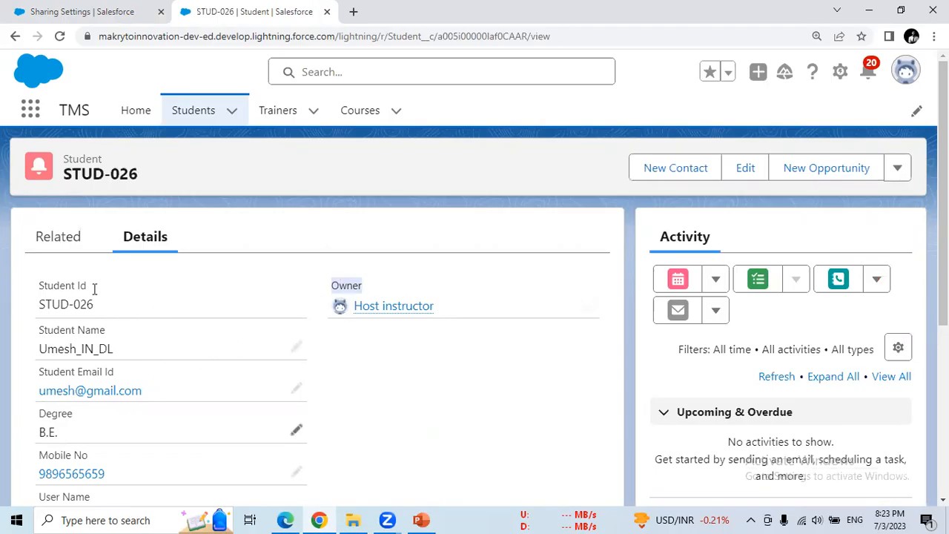
pyautogui.moveTo(450, 311); pyautogui.dragTo(354, 307)
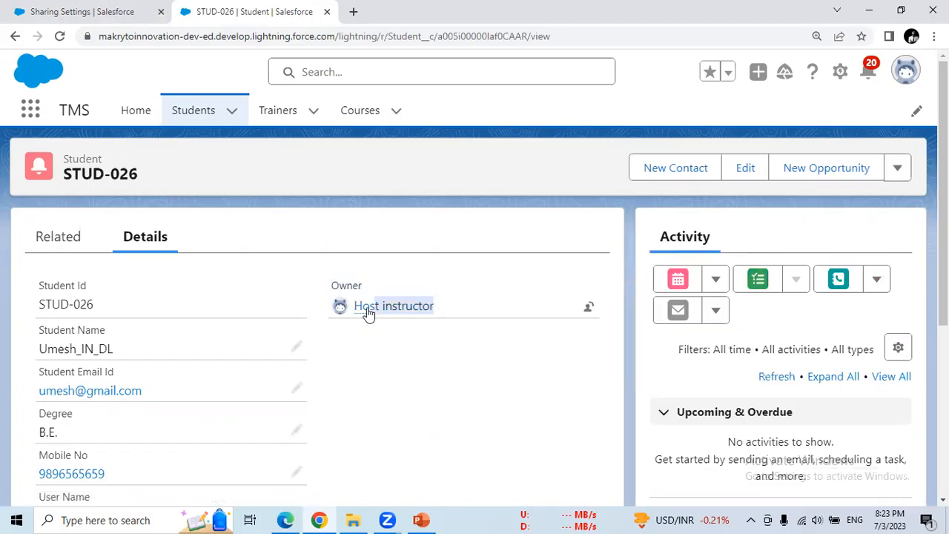
pyautogui.click(418, 346)
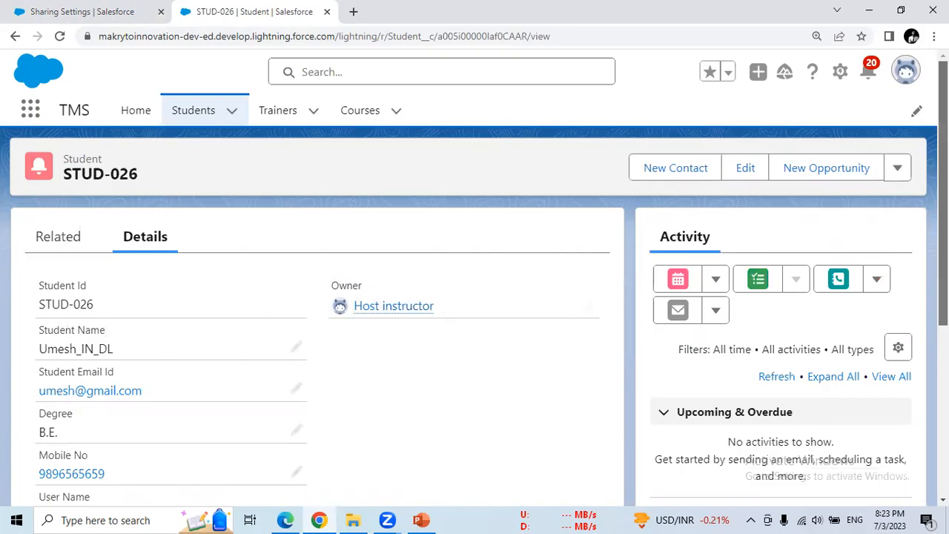
pyautogui.scroll(-3, 475, 348)
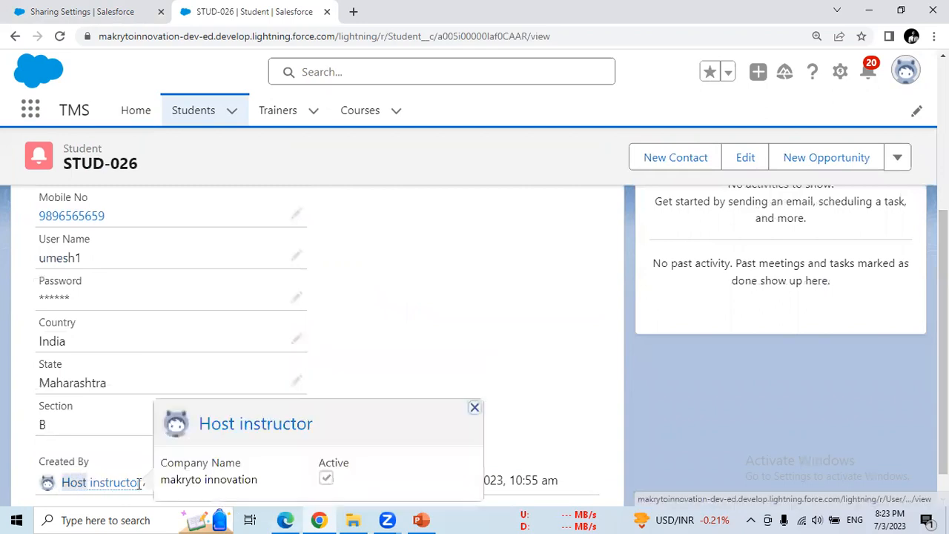
pyautogui.moveTo(943, 350); pyautogui.dragTo(943, 200)
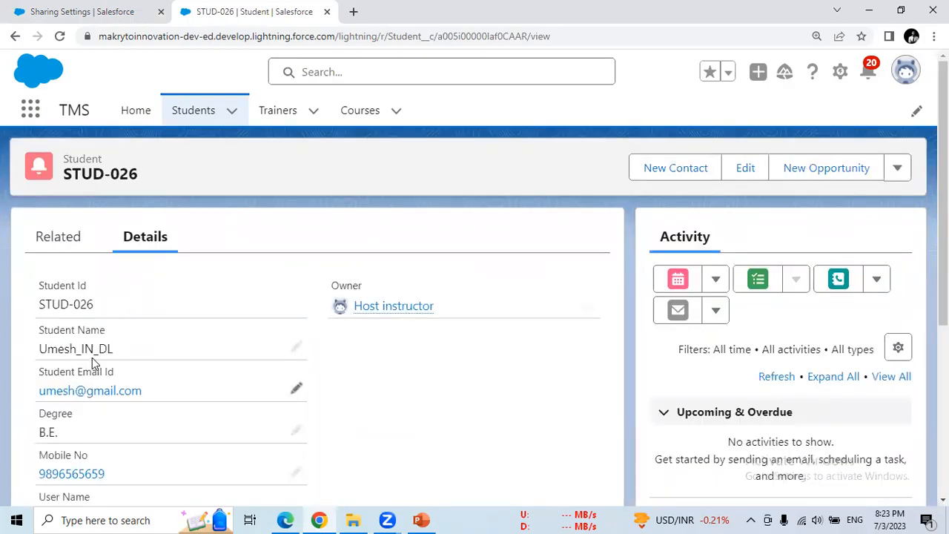
# - View the owner's user record, return to STUD-026, then go back to Sharing Settings
pyautogui.moveTo(366, 307)
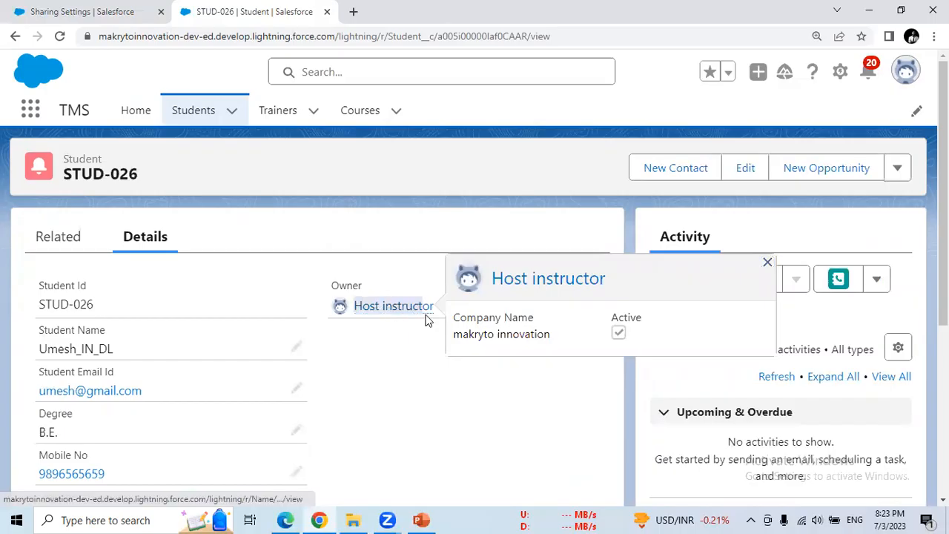
pyautogui.click(426, 311)
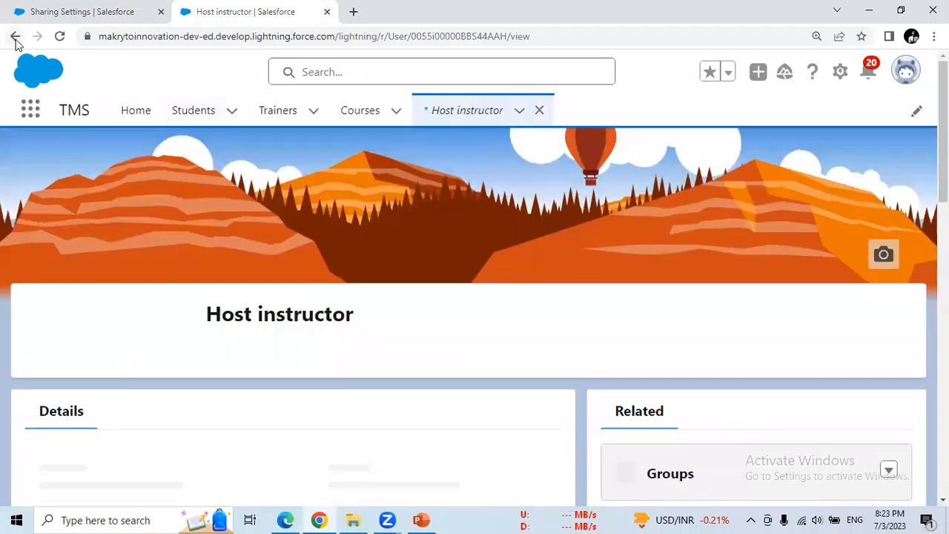
pyautogui.click(15, 37)
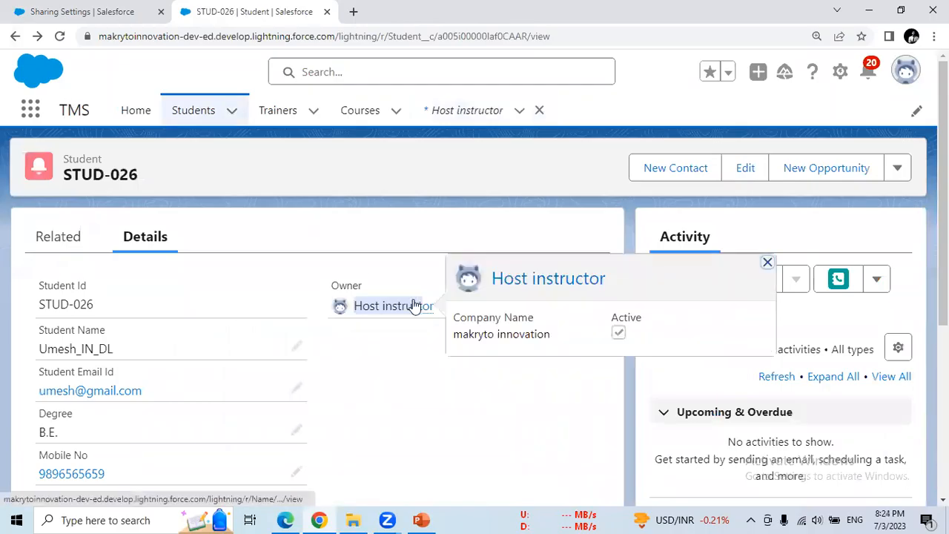
pyautogui.doubleClick(344, 285)
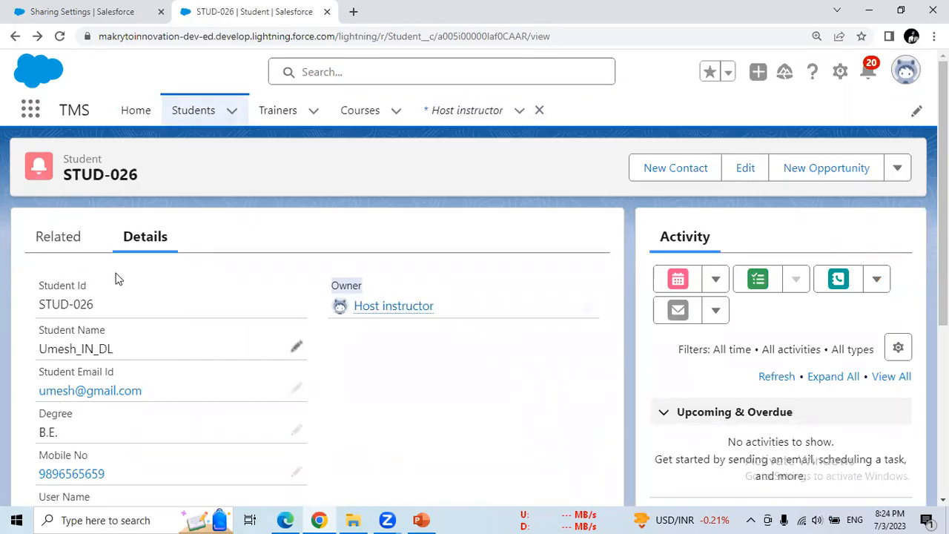
pyautogui.click(115, 7)
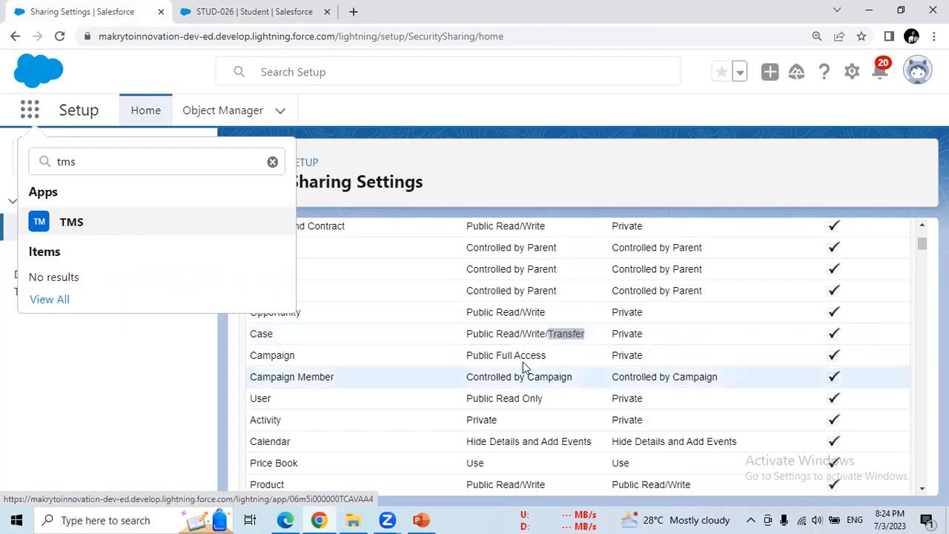
# - Highlight Campaign, Activity Private and Contact Controlled by Parent defaults, then return to STUD-026
pyautogui.doubleClick(523, 356)
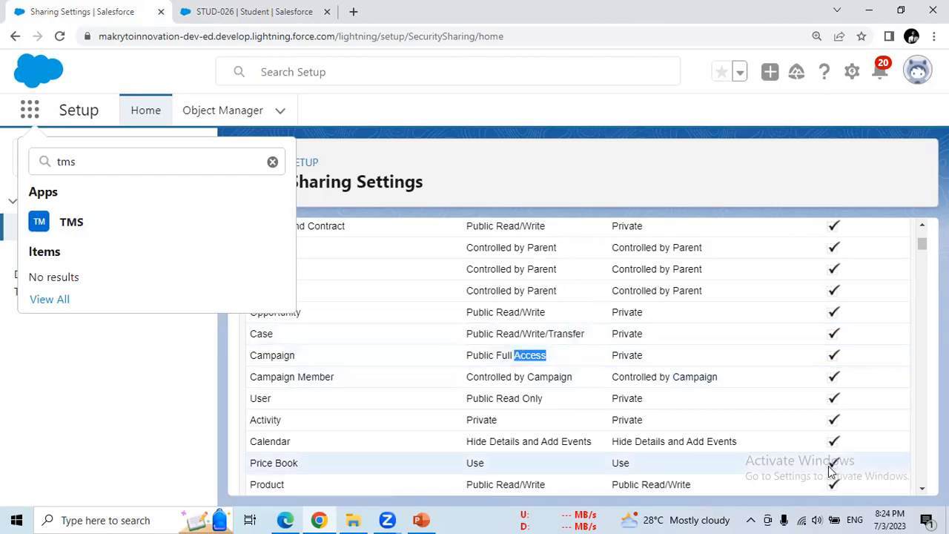
pyautogui.doubleClick(482, 421)
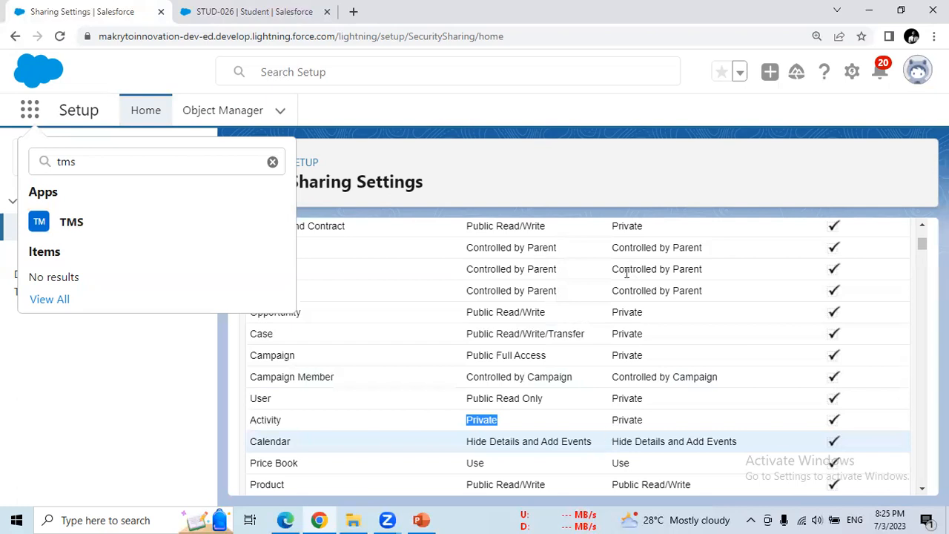
pyautogui.click(463, 253)
pyautogui.moveTo(463, 252); pyautogui.dragTo(565, 251)
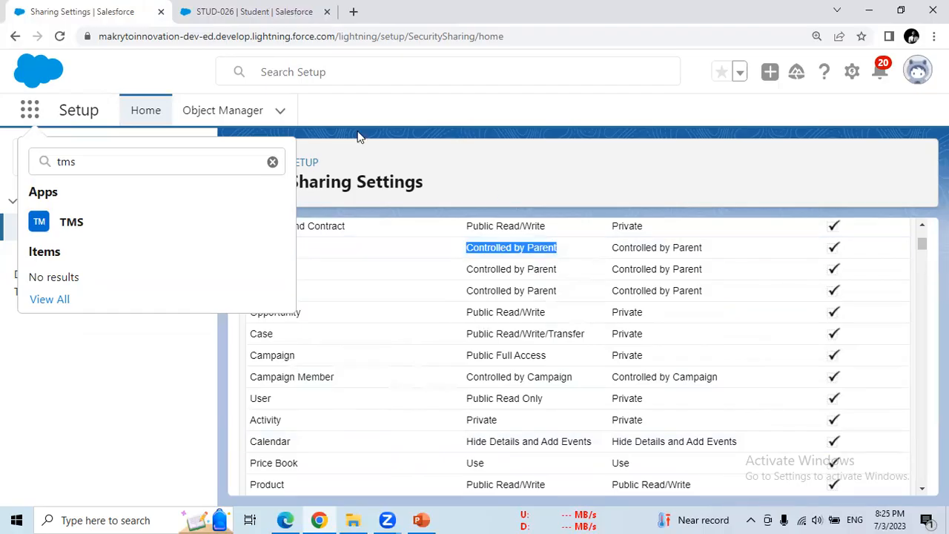
pyautogui.press('Escape')
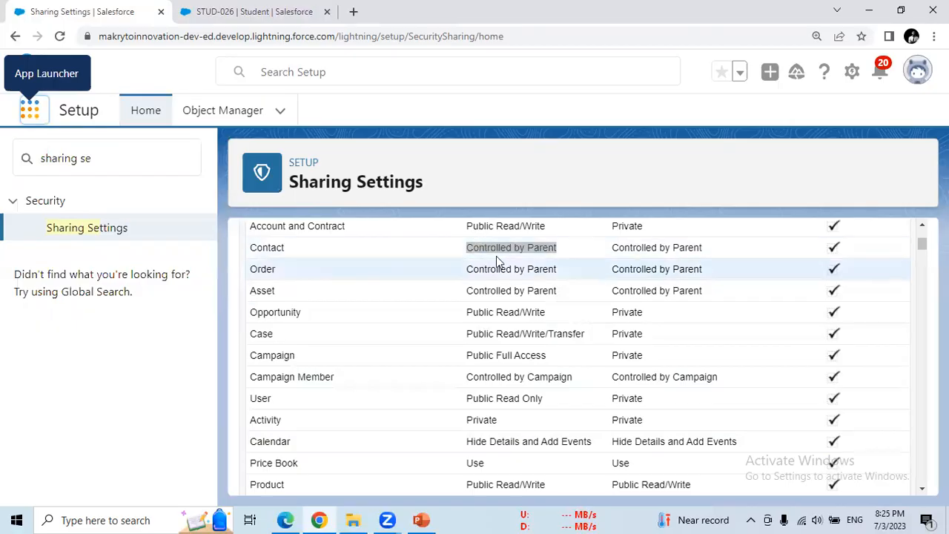
pyautogui.click(253, 21)
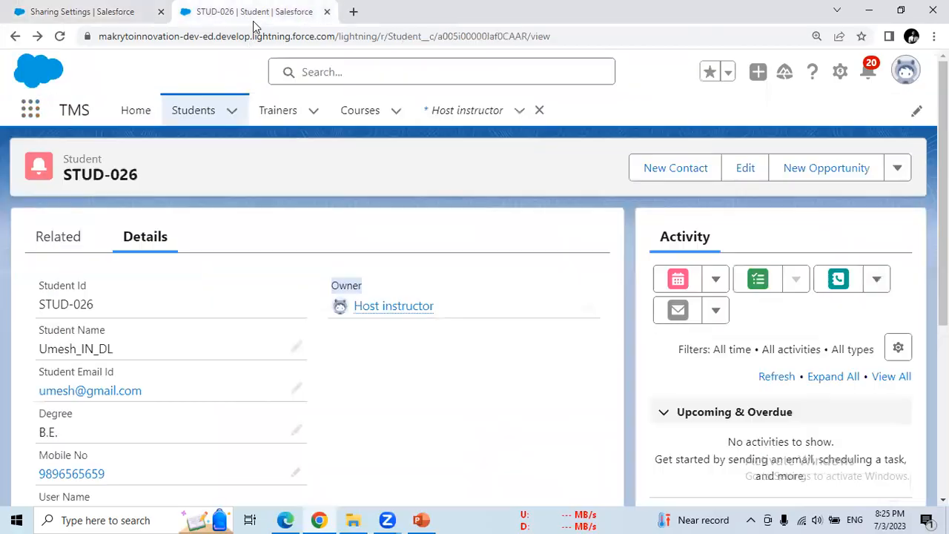
# - Close the owner record subtab and open course C-004 from the Courses list
pyautogui.click(353, 115)
pyautogui.click(540, 112)
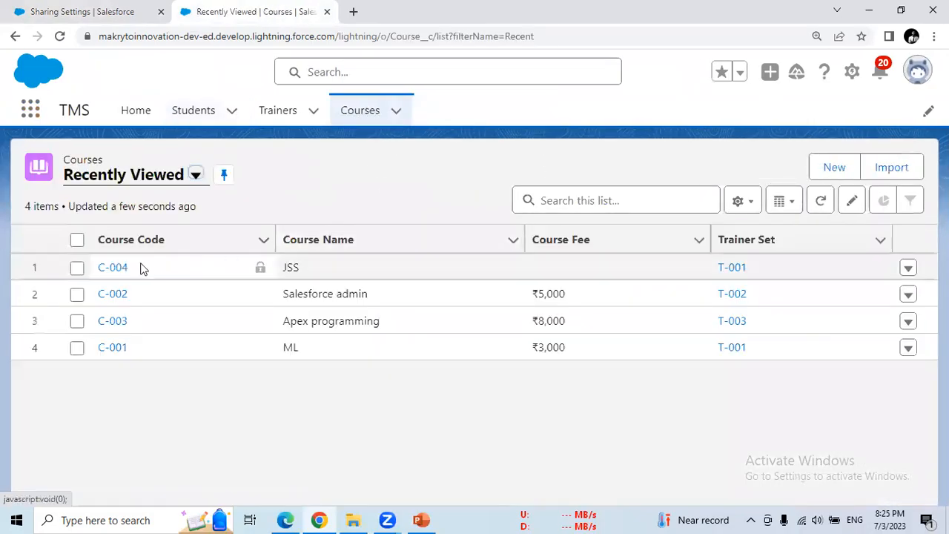
pyautogui.click(115, 269)
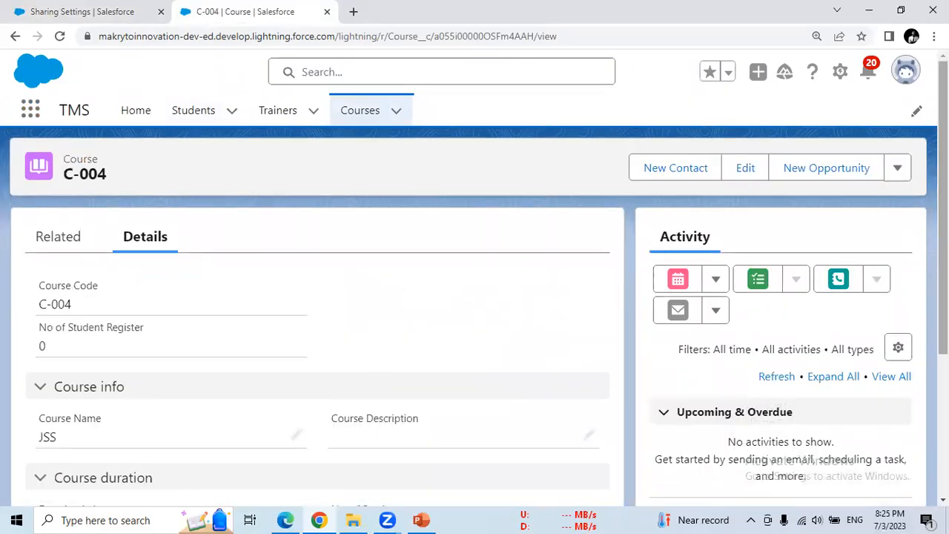
pyautogui.scroll(-1, 907, 256)
pyautogui.scroll(-2, 772, 405)
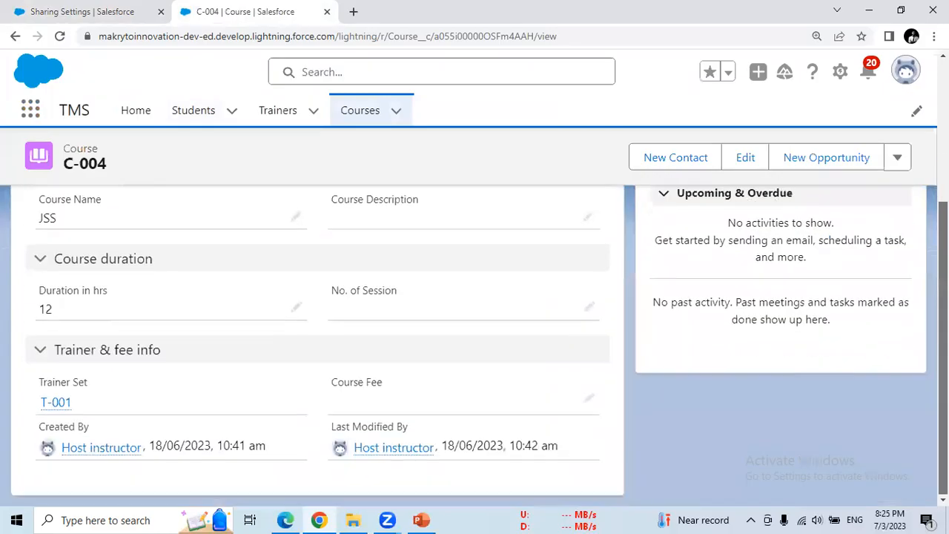
pyautogui.scroll(2, 479, 342)
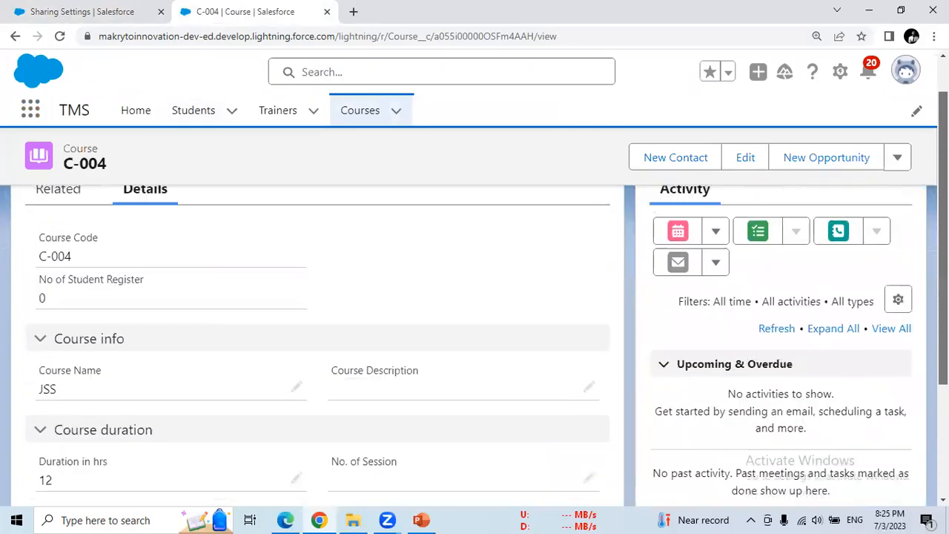
pyautogui.scroll(-2, 479, 343)
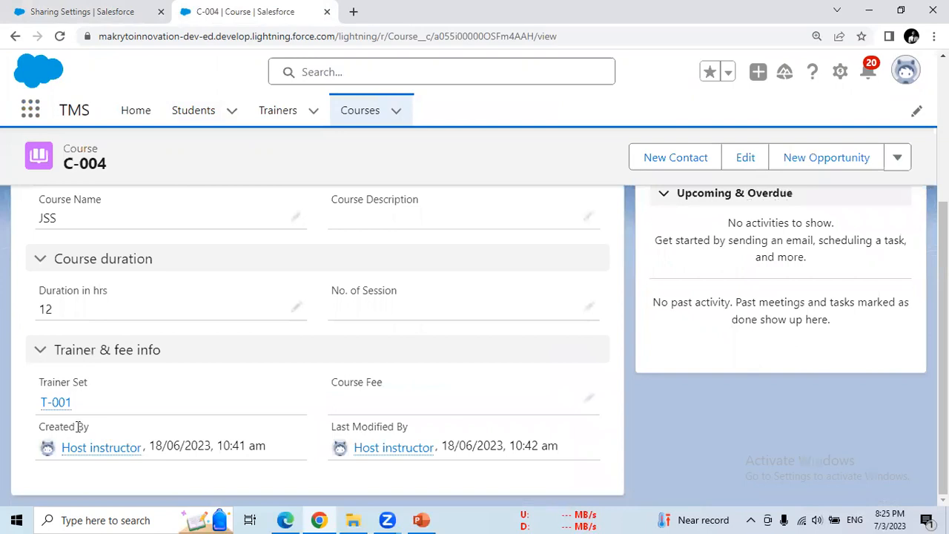
# - Highlight C-004's Created By and Last Modified By fields, then return to Sharing Settings
pyautogui.moveTo(31, 429); pyautogui.dragTo(27, 430)
pyautogui.moveTo(413, 430); pyautogui.dragTo(324, 430)
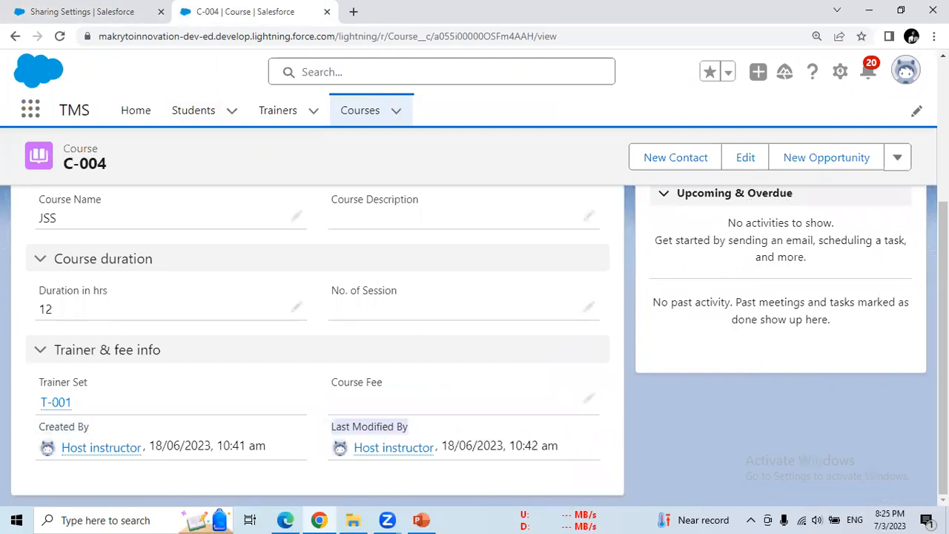
pyautogui.scroll(3, 944, 342)
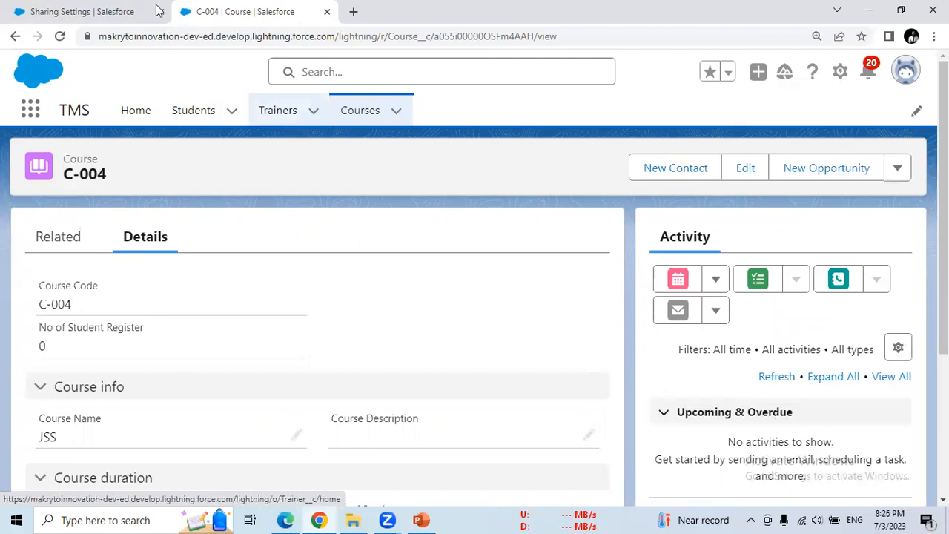
pyautogui.click(142, 22)
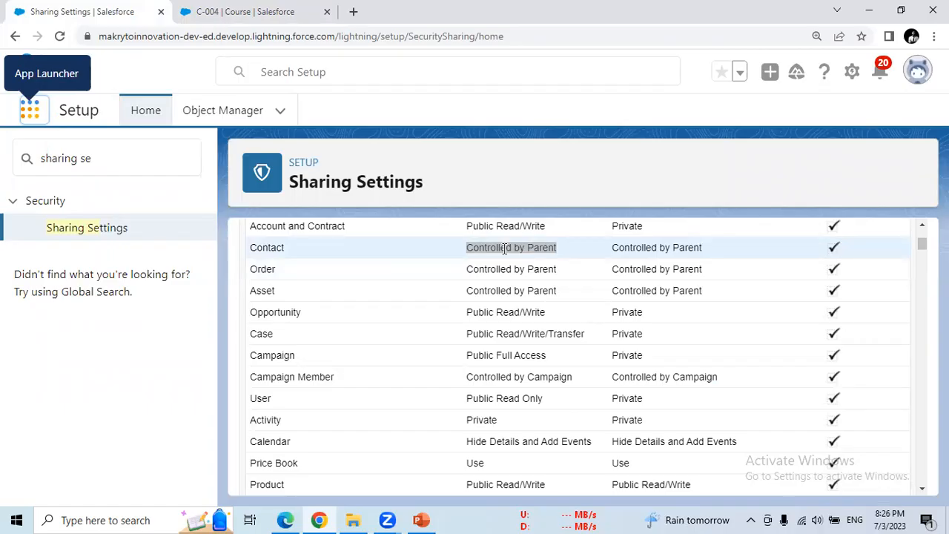
# - Use the Edit button beside Organization-Wide Defaults to enter the edit page
pyautogui.moveTo(923, 243)
pyautogui.mouseDown()
pyautogui.moveTo(922, 231)
pyautogui.moveTo(922, 313)
pyautogui.moveTo(922, 225)
pyautogui.moveTo(920, 241)
pyautogui.mouseUp()
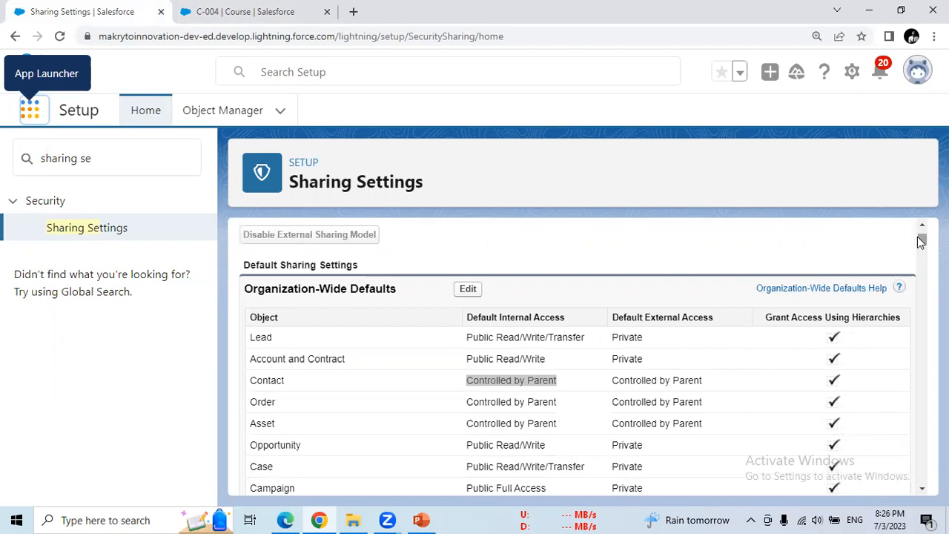
pyautogui.click(468, 291)
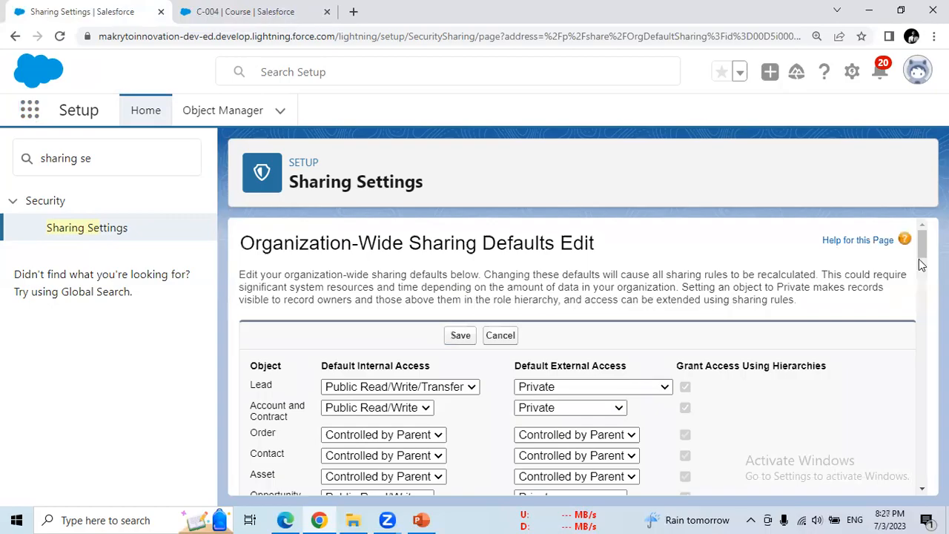
# - Change the Student row's Default Internal Access dropdown to Private and save the defaults
pyautogui.moveTo(922, 252); pyautogui.dragTo(920, 455)
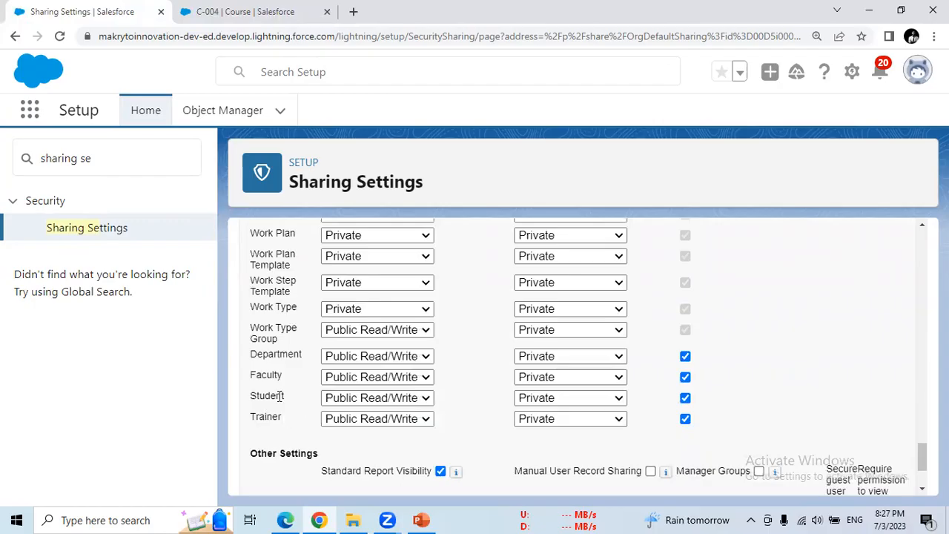
pyautogui.doubleClick(279, 396)
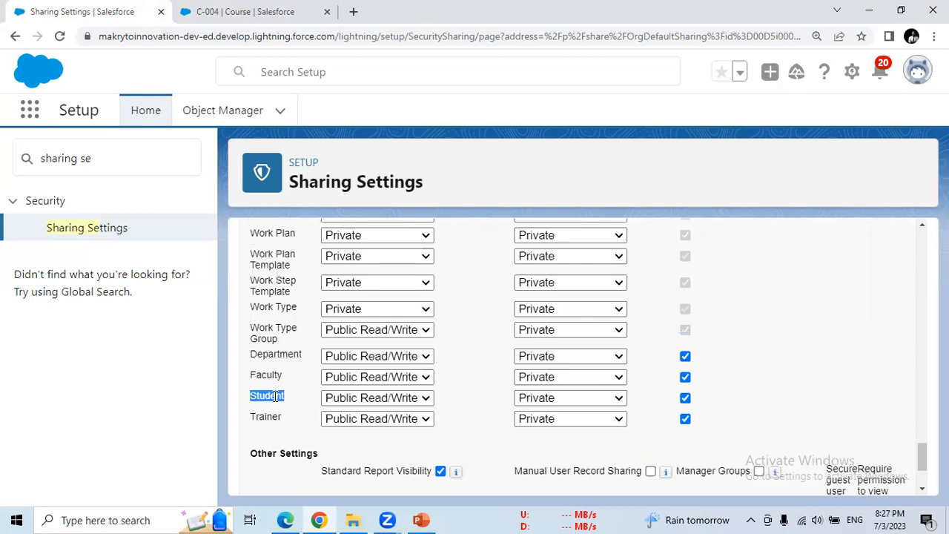
pyautogui.click(384, 405)
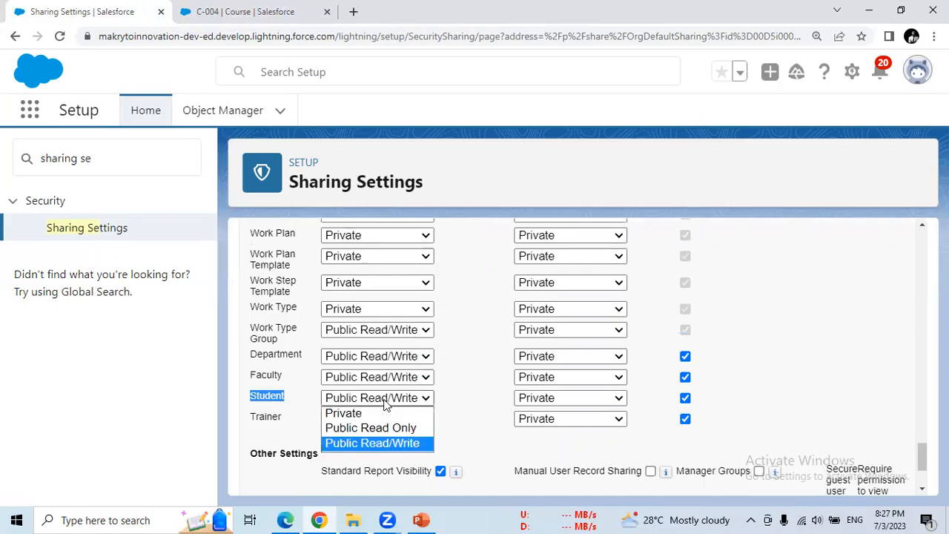
pyautogui.click(342, 417)
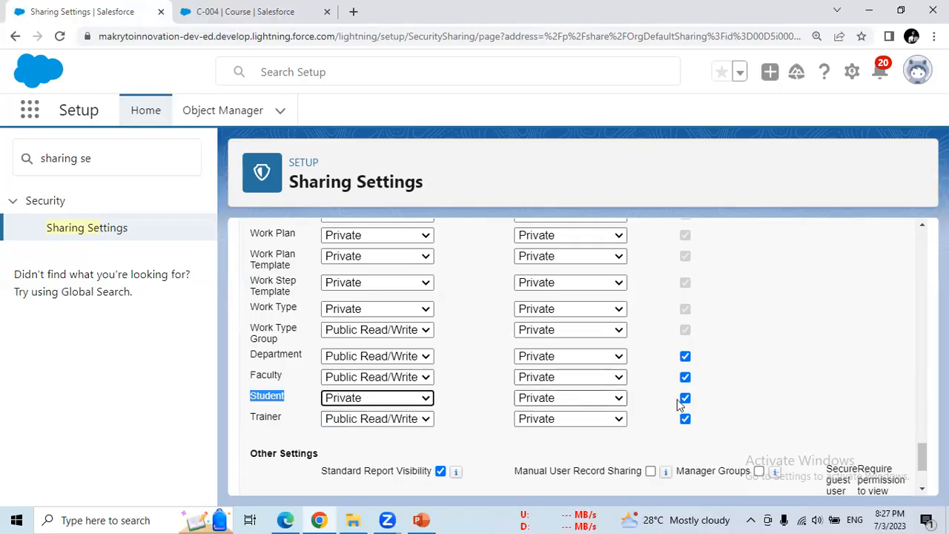
pyautogui.scroll(-2, 922, 456)
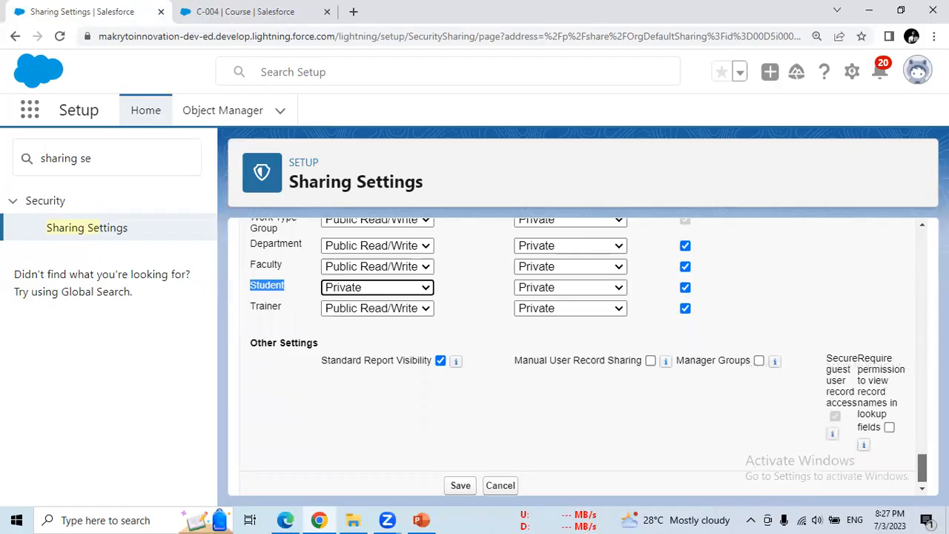
pyautogui.click(460, 479)
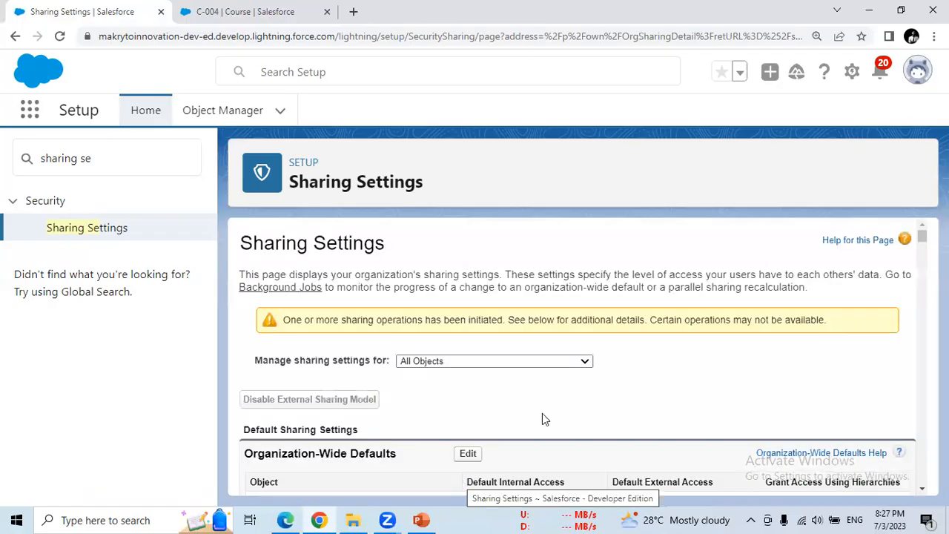
# - Highlight the notice that sharing operations are in progress and some operations may be unavailable
pyautogui.moveTo(267, 320); pyautogui.dragTo(850, 324)
pyautogui.click(826, 374)
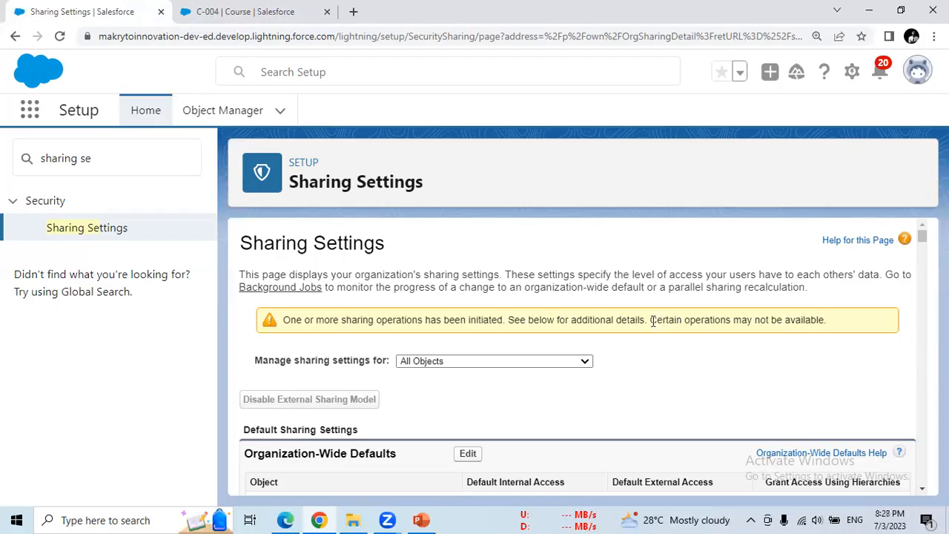
pyautogui.moveTo(650, 320); pyautogui.dragTo(828, 319)
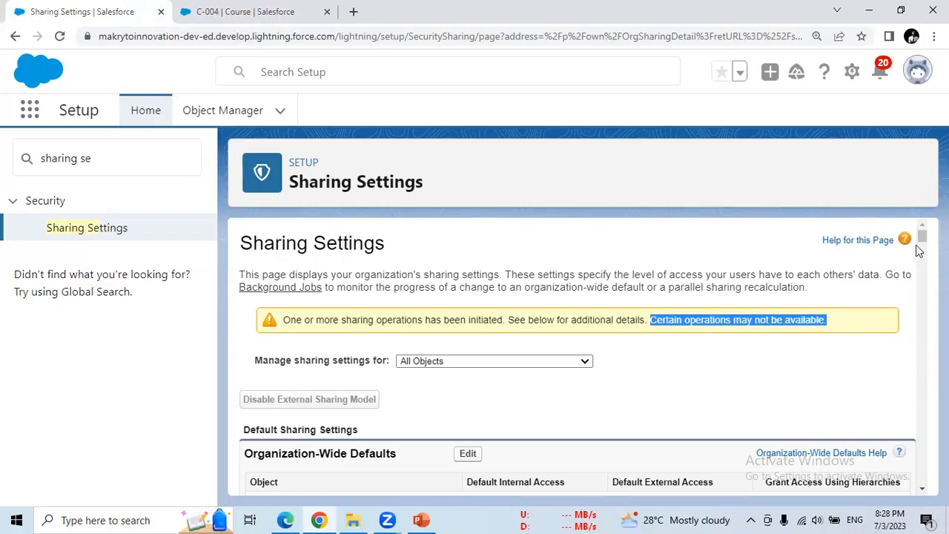
pyautogui.moveTo(922, 238); pyautogui.dragTo(922, 304)
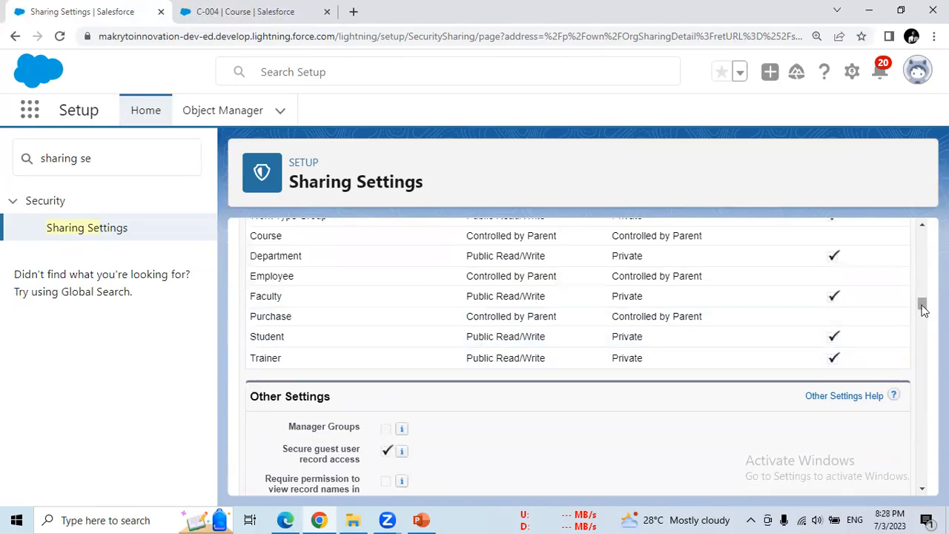
pyautogui.moveTo(923, 306); pyautogui.dragTo(925, 229)
# - Edit the defaults again, set Trainer's Default Internal Access to Private, and save
pyautogui.click(468, 454)
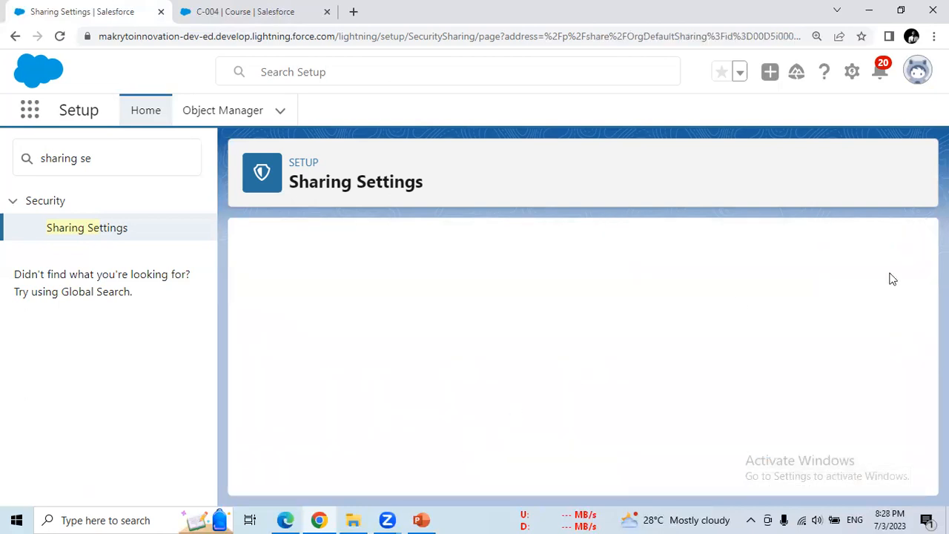
pyautogui.moveTo(923, 245); pyautogui.dragTo(922, 460)
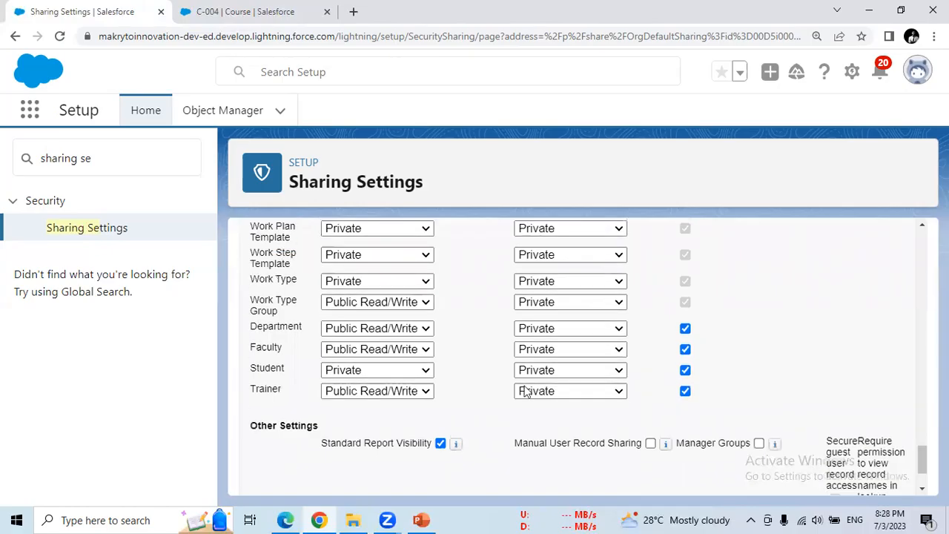
pyautogui.click(357, 392)
pyautogui.click(364, 406)
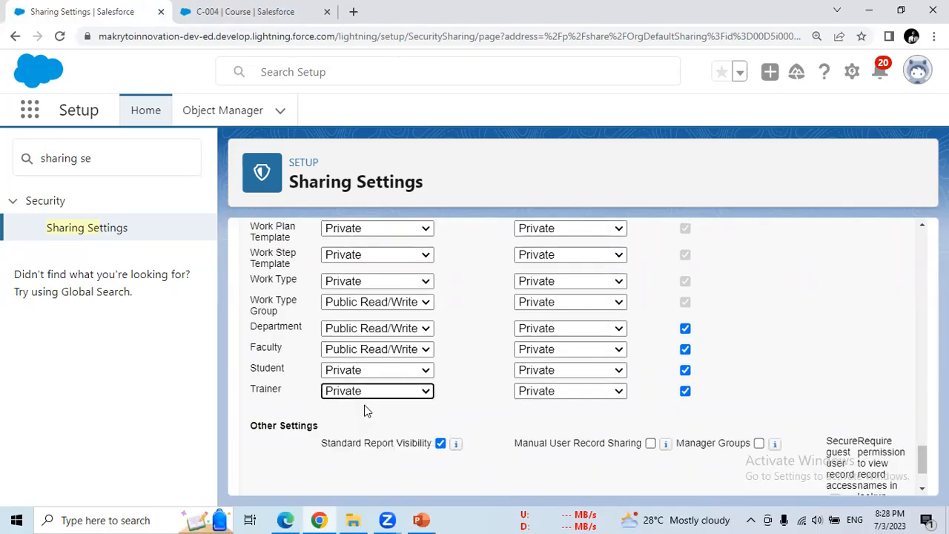
pyautogui.scroll(-2, 578, 356)
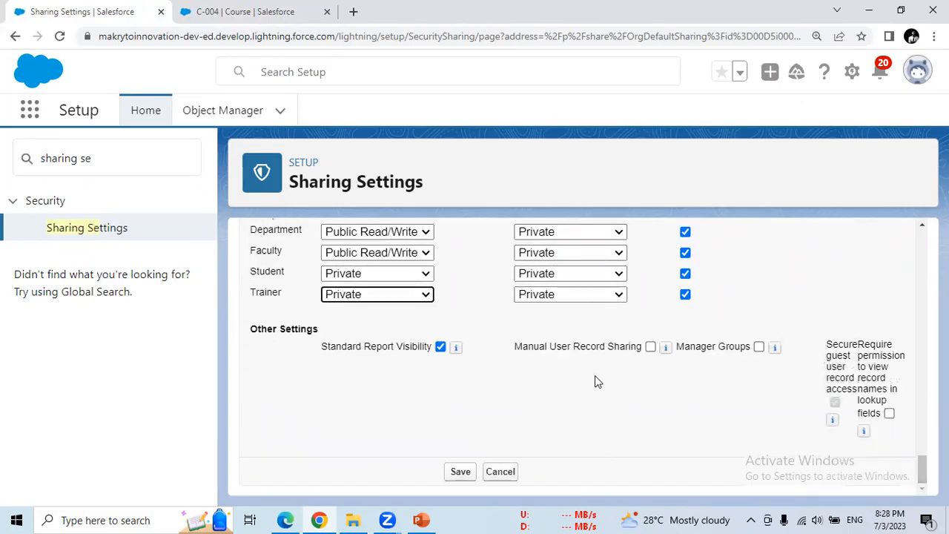
pyautogui.click(461, 473)
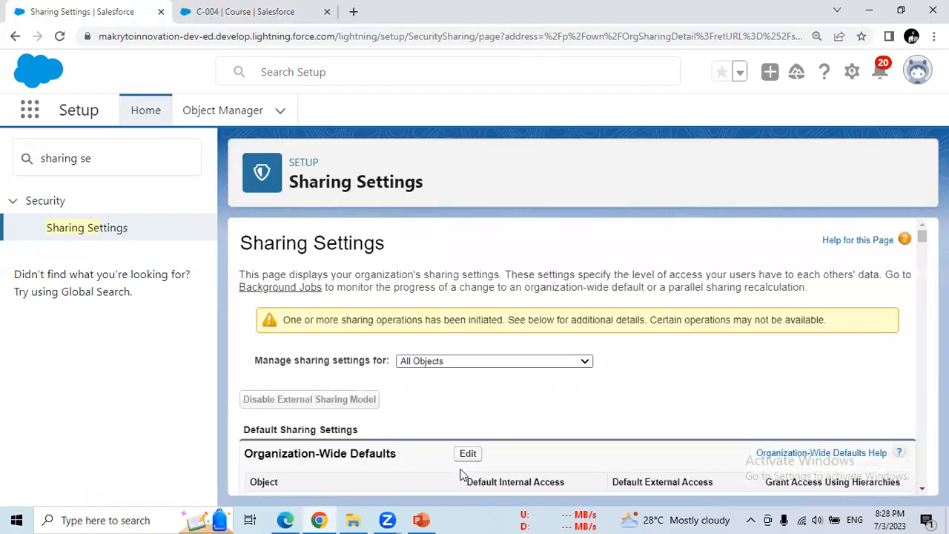
pyautogui.moveTo(667, 319); pyautogui.dragTo(821, 320)
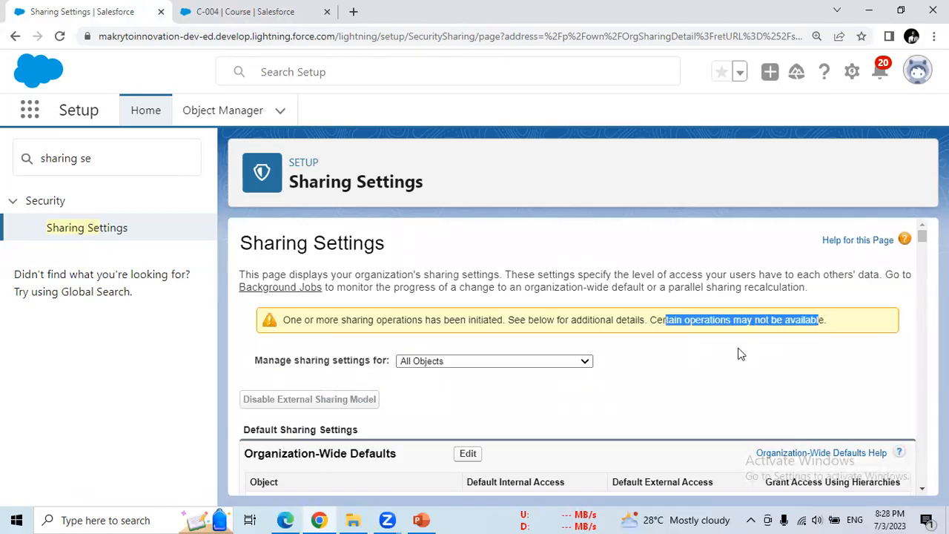
pyautogui.moveTo(922, 236); pyautogui.dragTo(903, 487)
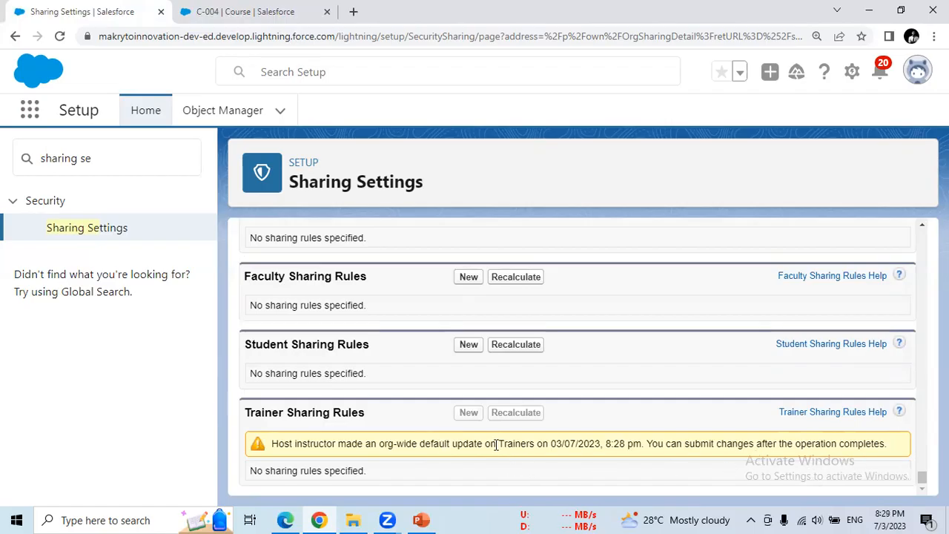
pyautogui.moveTo(562, 444); pyautogui.dragTo(642, 448)
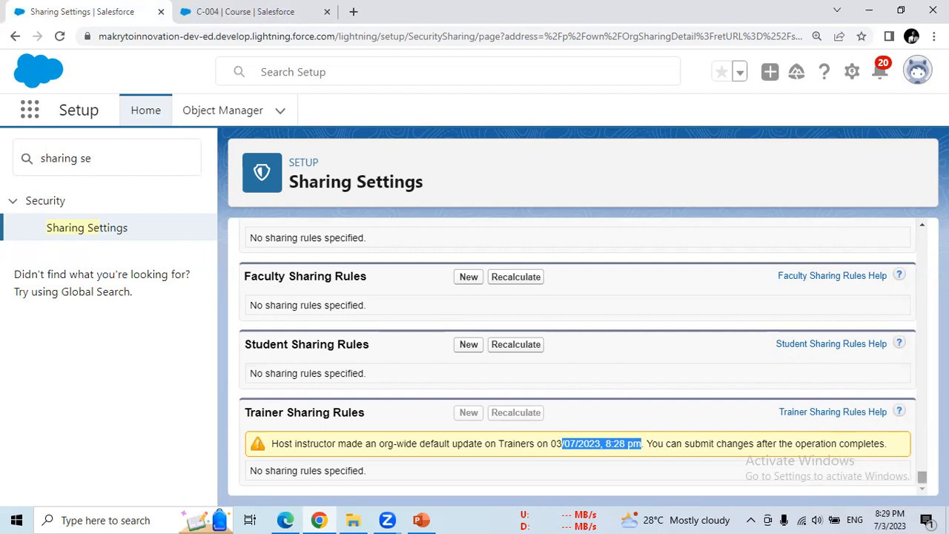
pyautogui.scroll(1, 922, 476)
pyautogui.moveTo(922, 475); pyautogui.dragTo(922, 234)
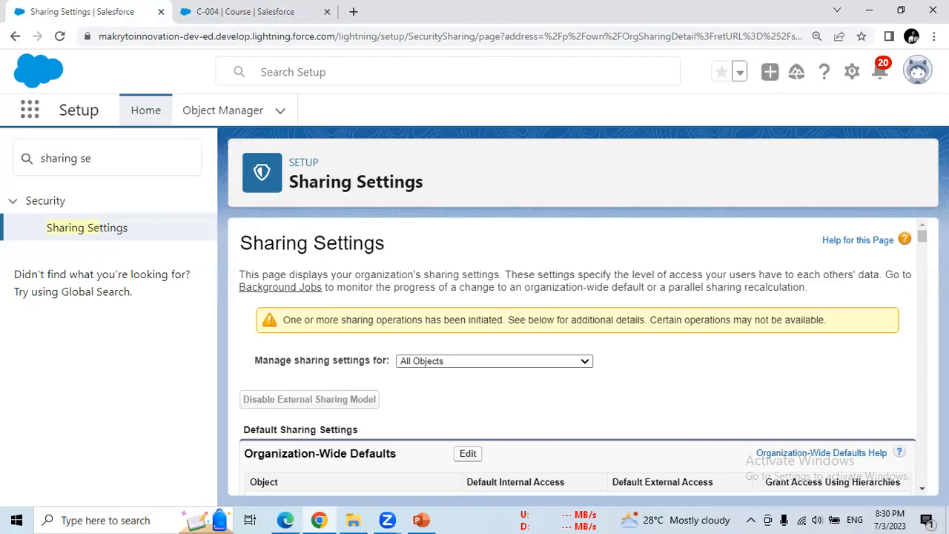
# - Scroll through the Student and Trainer sharing rules, then bring the other browser window forward
pyautogui.moveTo(922, 236); pyautogui.dragTo(907, 303)
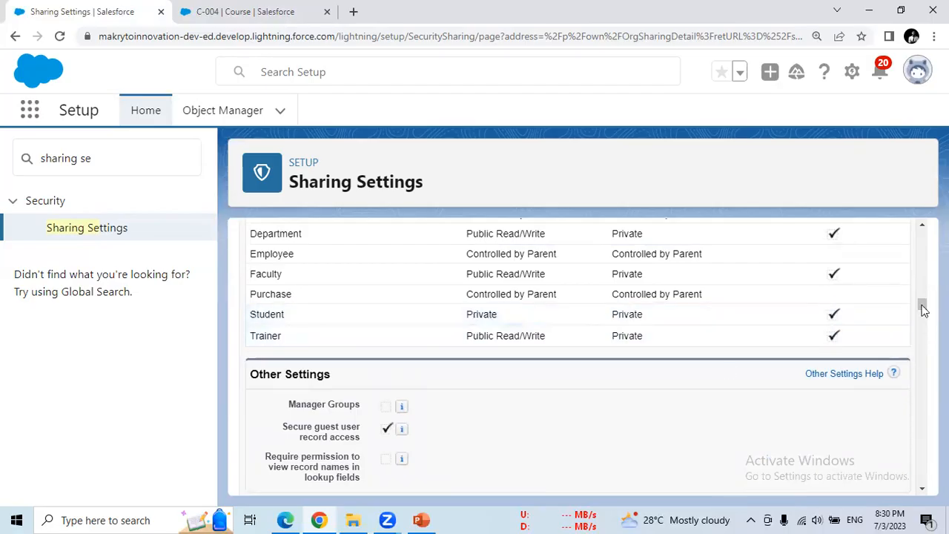
pyautogui.moveTo(923, 308); pyautogui.dragTo(923, 472)
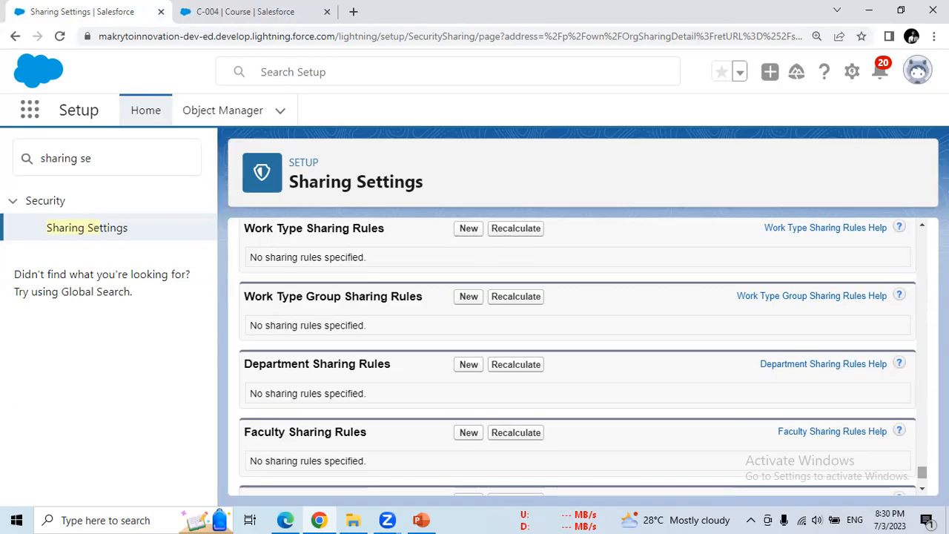
pyautogui.scroll(-2, 503, 450)
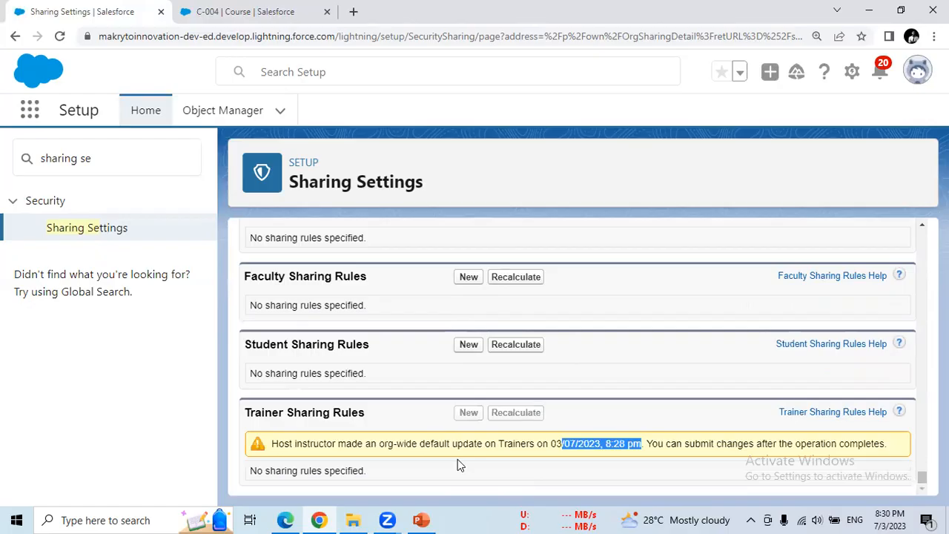
pyautogui.click(286, 519)
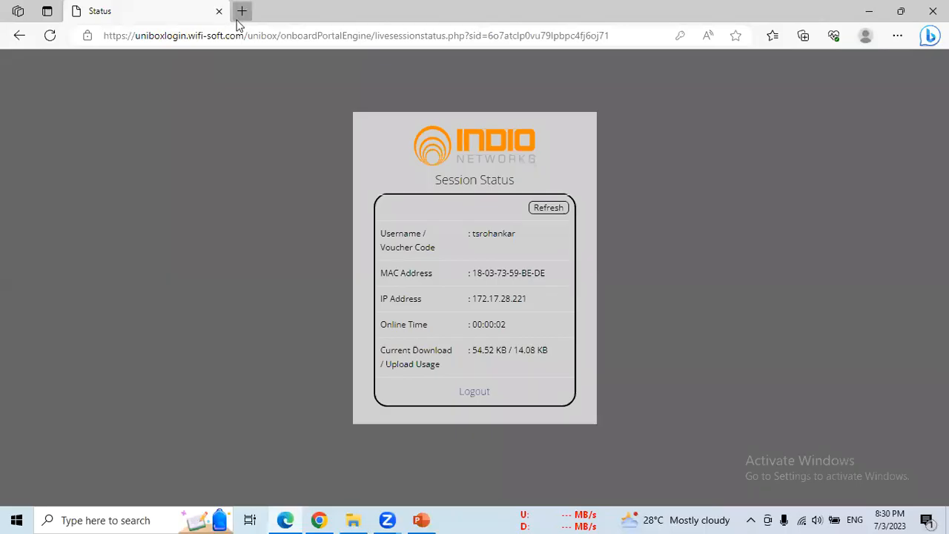
# - Go to login.salesforce.com in a new browser tab
pyautogui.click(241, 11)
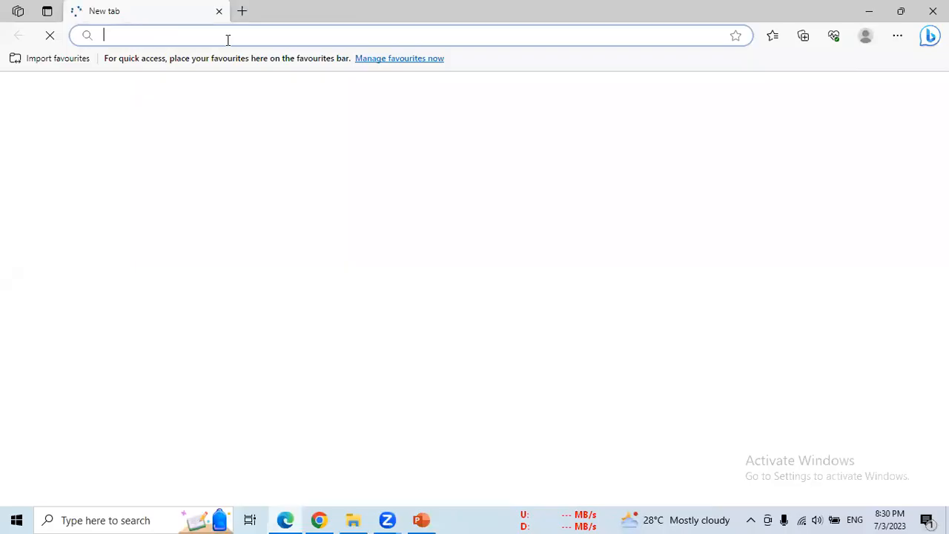
pyautogui.write('log')
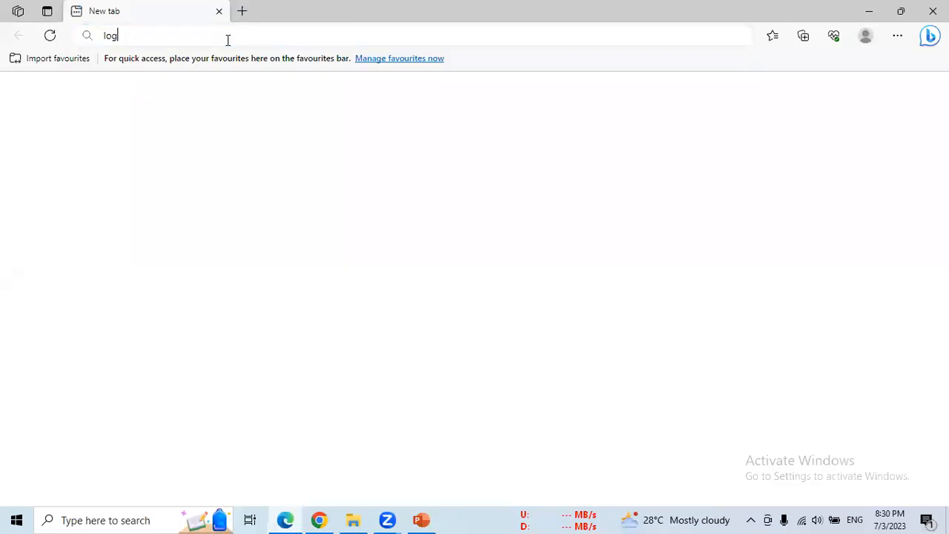
pyautogui.write('in.sale')
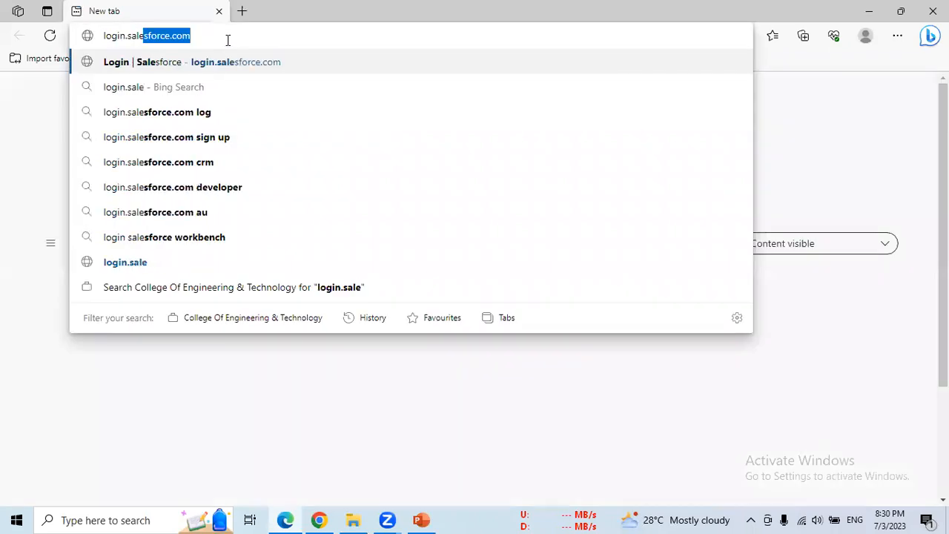
pyautogui.press('Return')
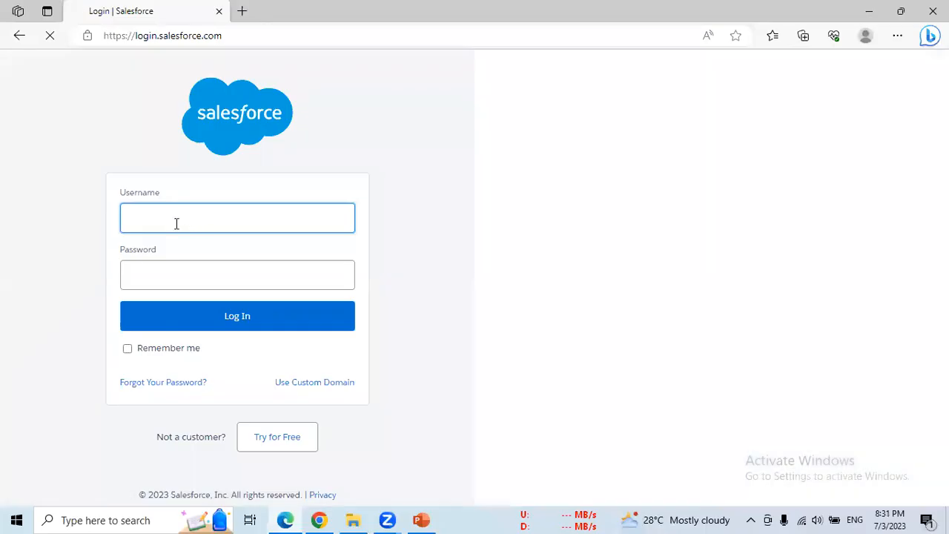
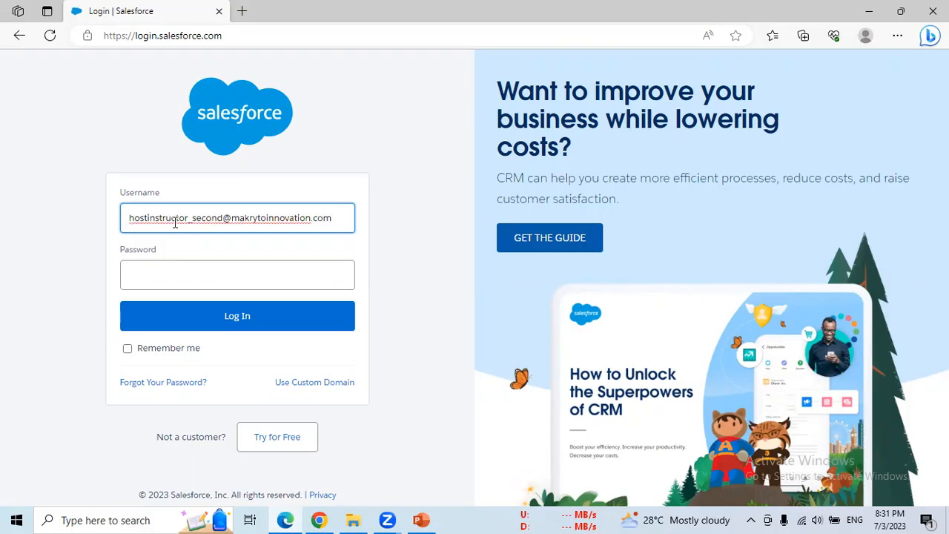
# - Log in with the second instructor's username and account password
pyautogui.click(214, 272)
pyautogui.write('•••')
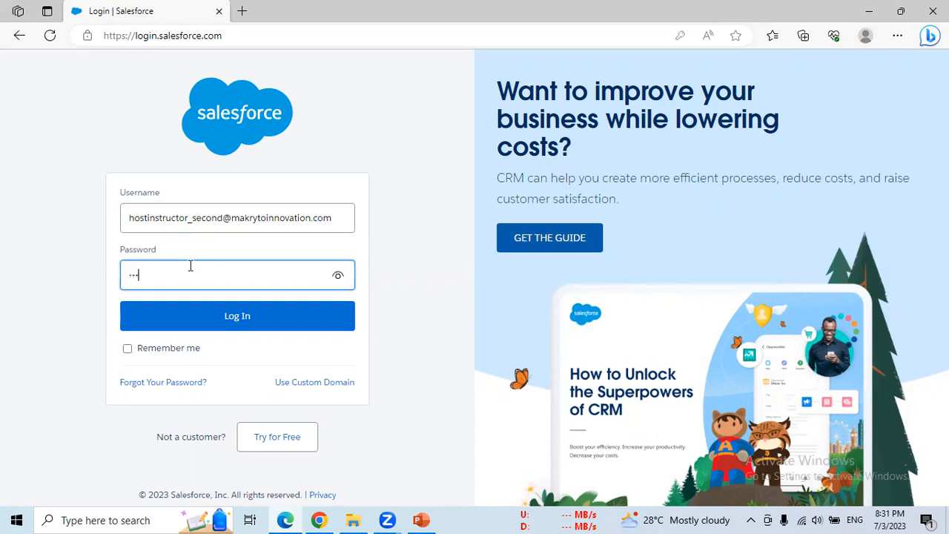
pyautogui.write('••••••')
pyautogui.click(244, 328)
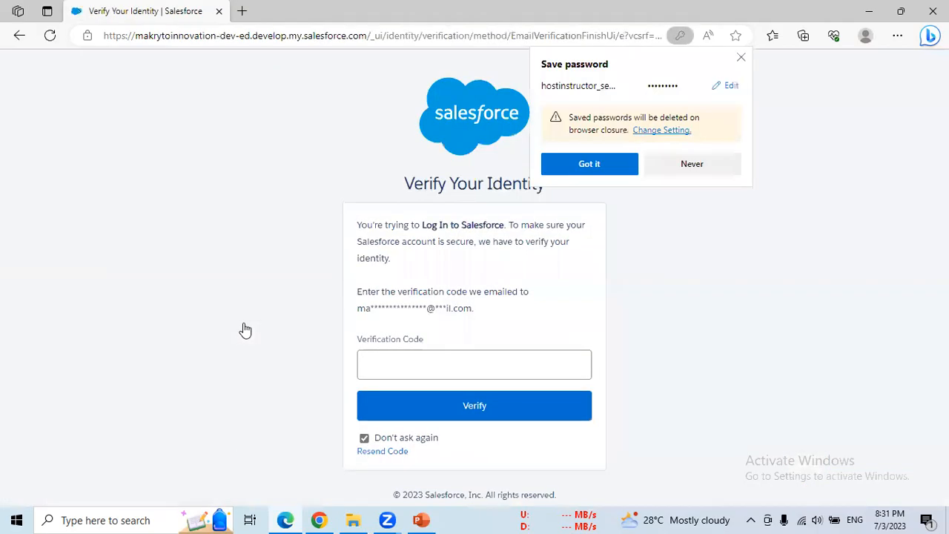
# - Decline saving the password, select the Verification Code field, then return to the Sharing Settings window
pyautogui.click(682, 164)
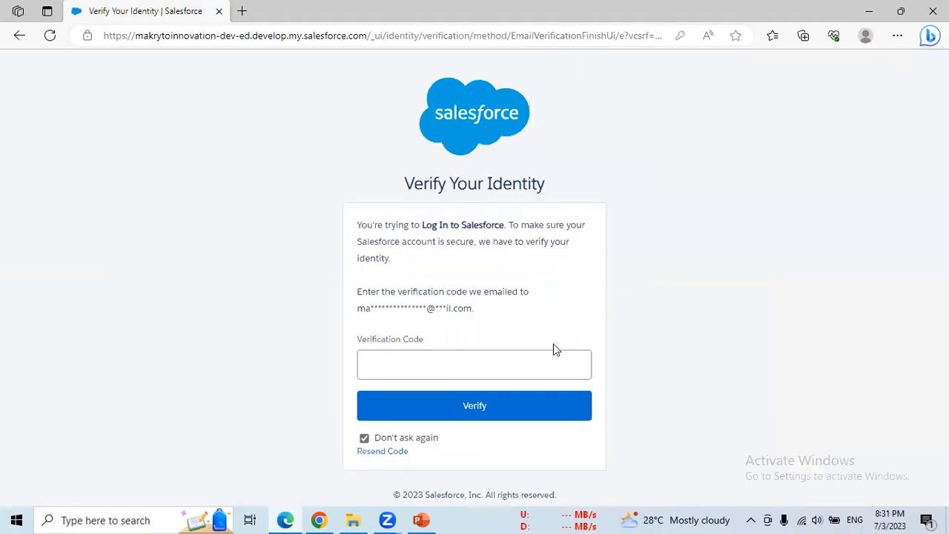
pyautogui.click(537, 360)
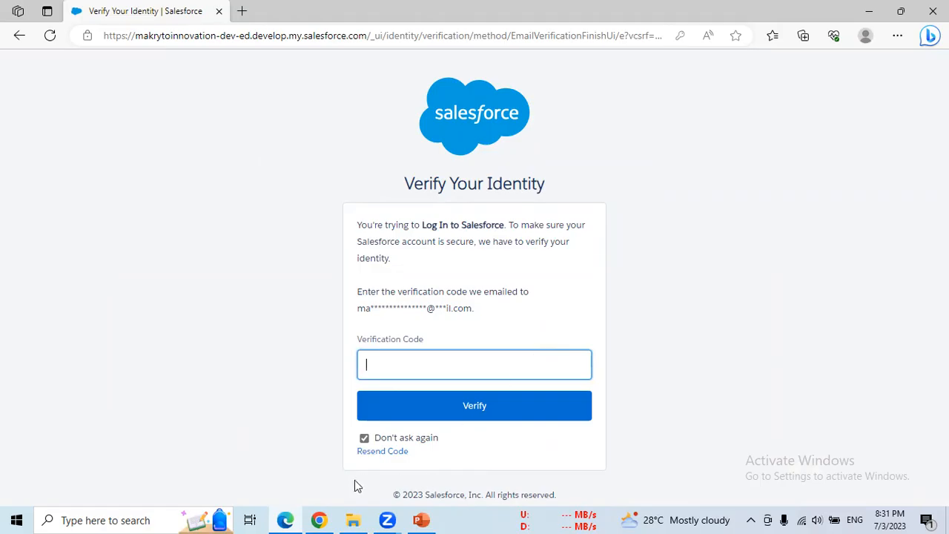
pyautogui.click(319, 520)
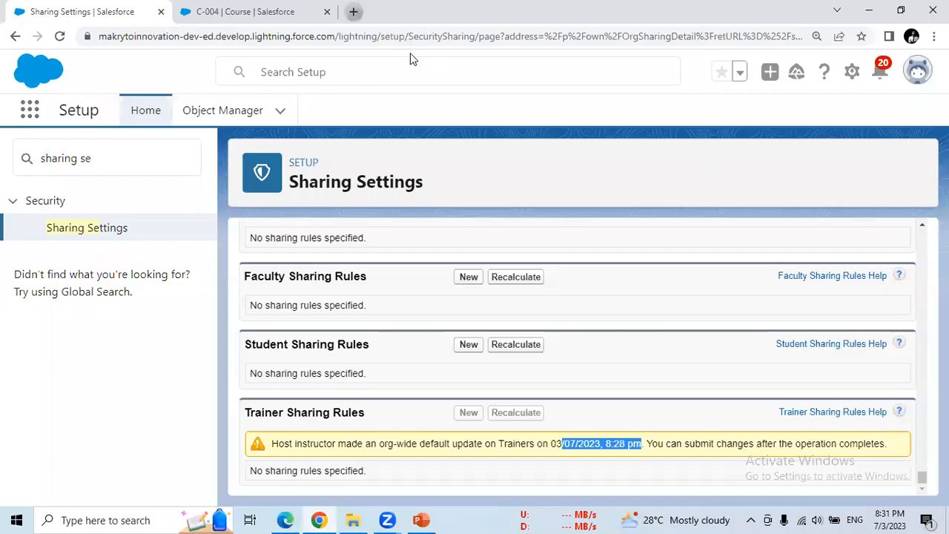
# - In a new tab, switch to the organisation's Google account and open the Verify your identity email
pyautogui.hotkey('ctrl', 't')
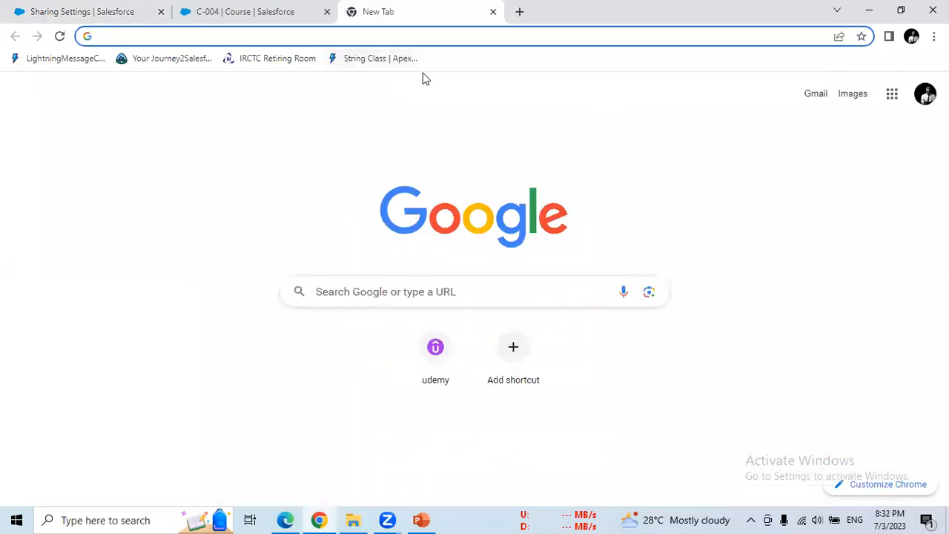
pyautogui.click(925, 94)
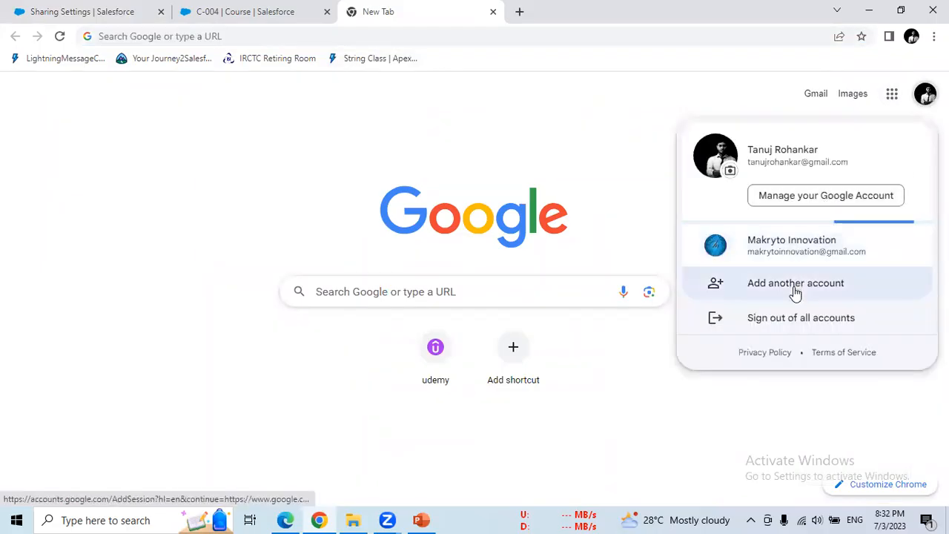
pyautogui.click(787, 266)
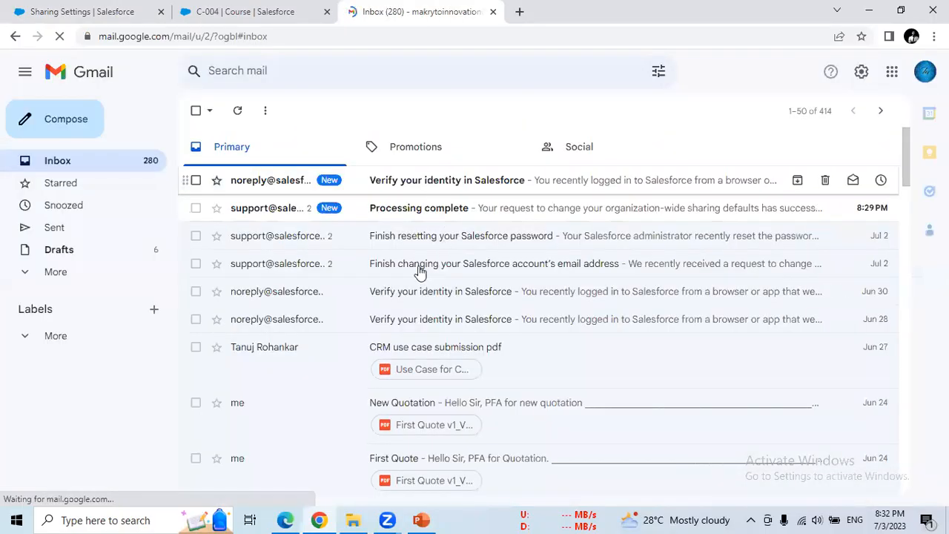
pyautogui.click(405, 255)
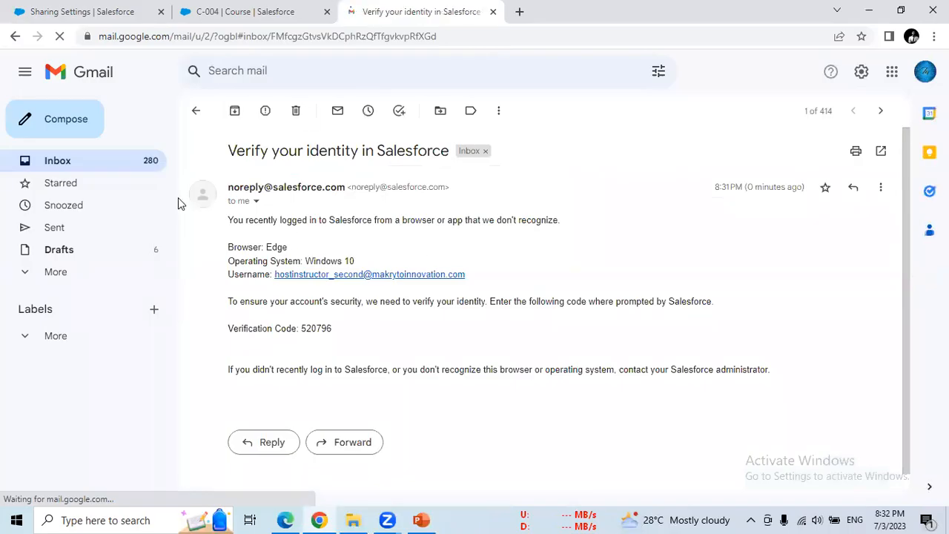
# - Copy the emailed verification code into Salesforce, verify it, and return to Gmail
pyautogui.doubleClick(319, 328)
pyautogui.hotkey('ctrl', 'c')
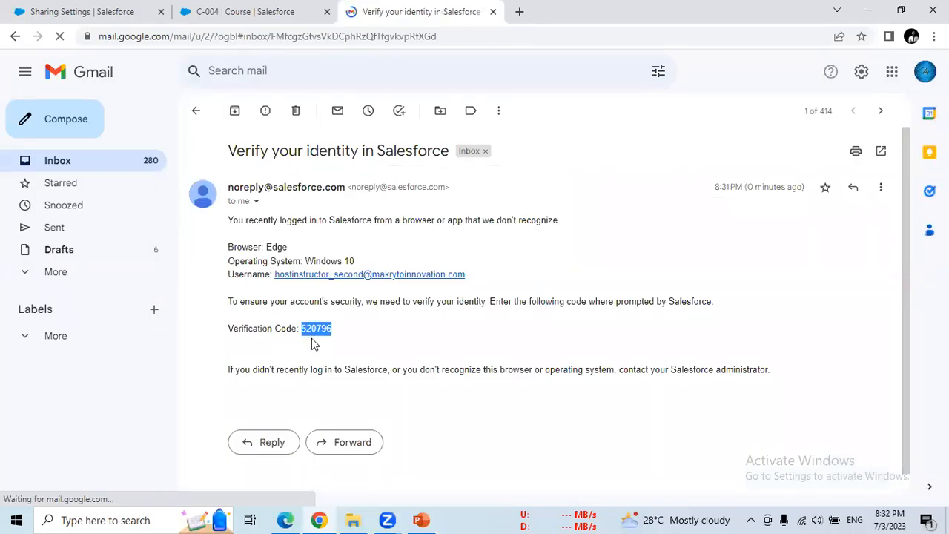
pyautogui.click(291, 520)
pyautogui.hotkey('ctrl', 'v')
pyautogui.click(409, 419)
pyautogui.click(319, 520)
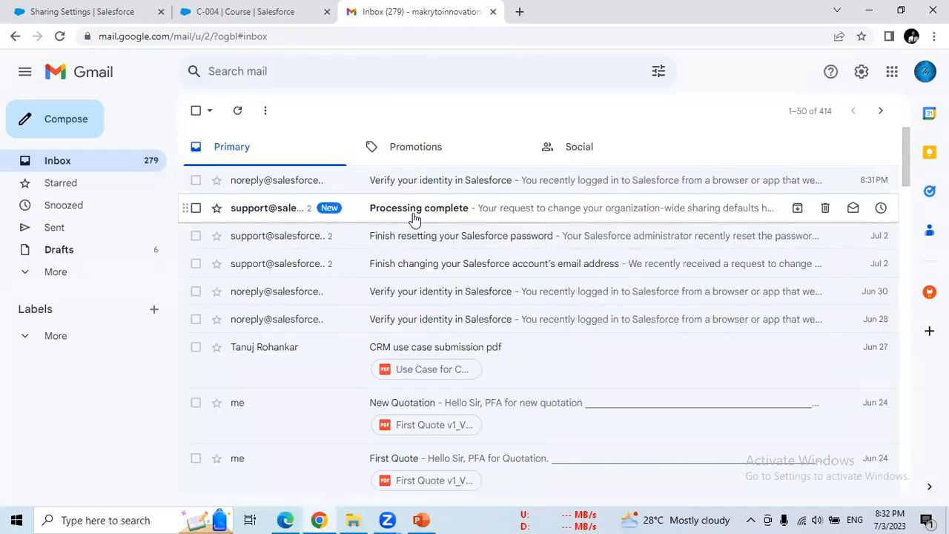
# - Open the Processing complete email and highlight its successfully completed confirmation sentence
pyautogui.click(435, 216)
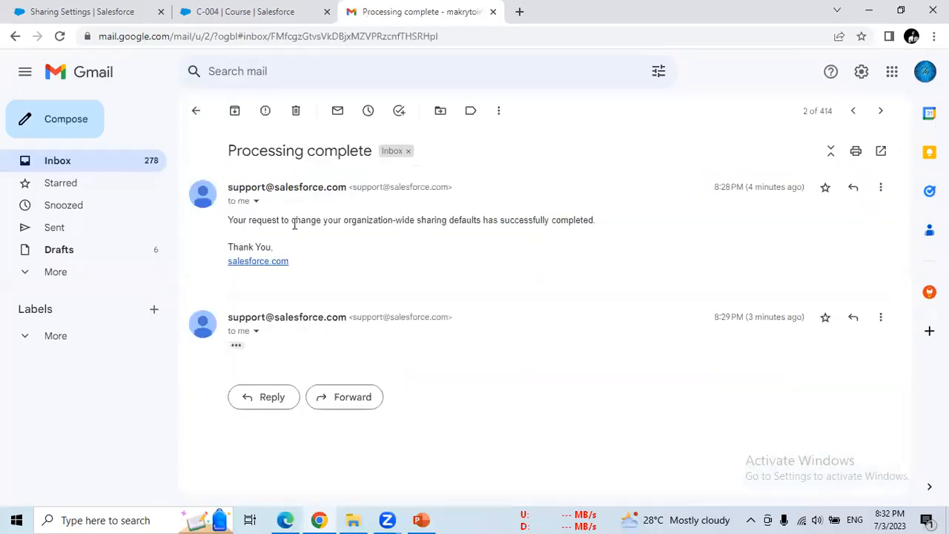
pyautogui.moveTo(232, 221); pyautogui.dragTo(524, 221)
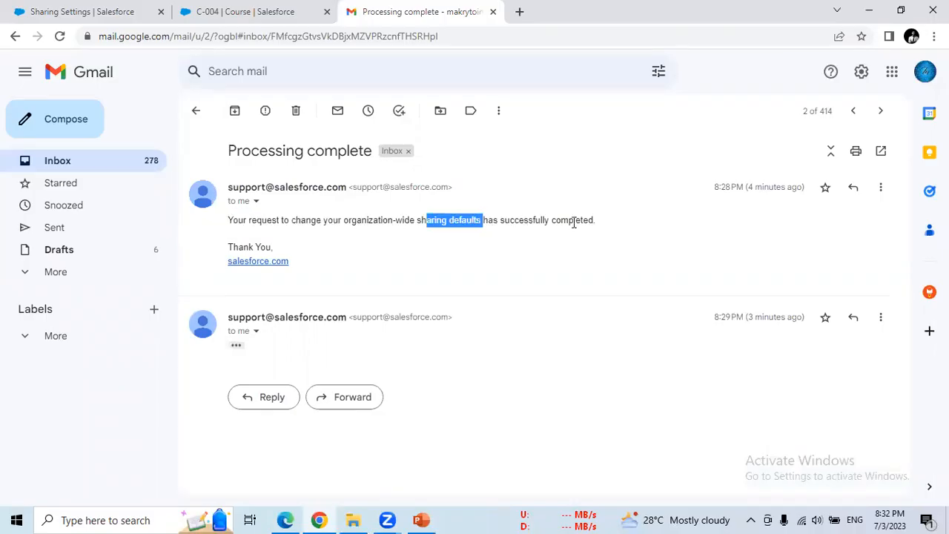
pyautogui.moveTo(596, 221); pyautogui.dragTo(595, 225)
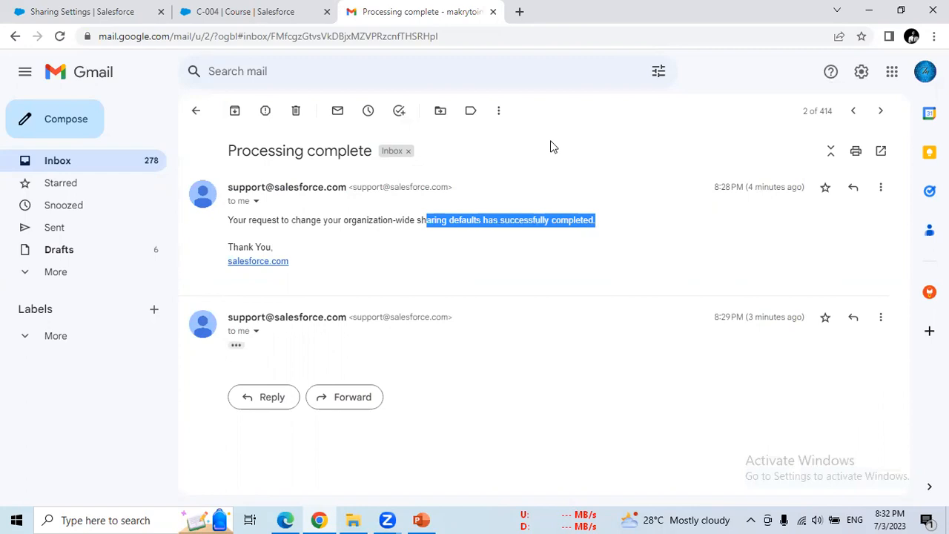
# - Dismiss the Einstein Search announcement and check the second instructor's logged-in user, then return to Gmail
pyautogui.click(285, 520)
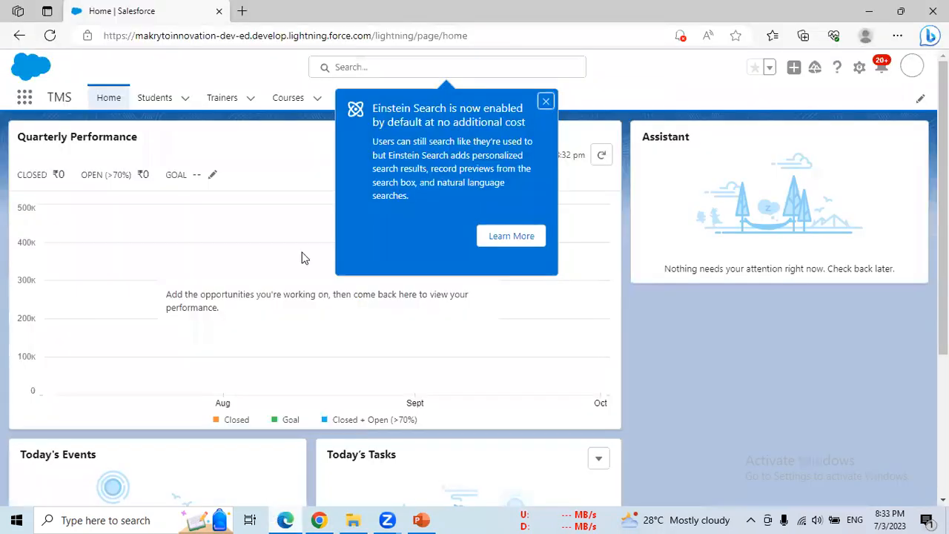
pyautogui.click(545, 103)
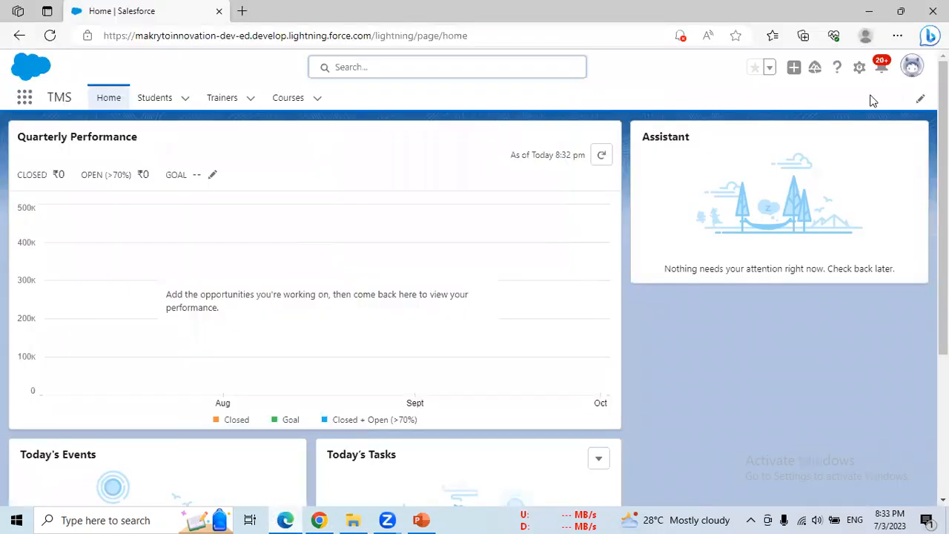
pyautogui.click(912, 67)
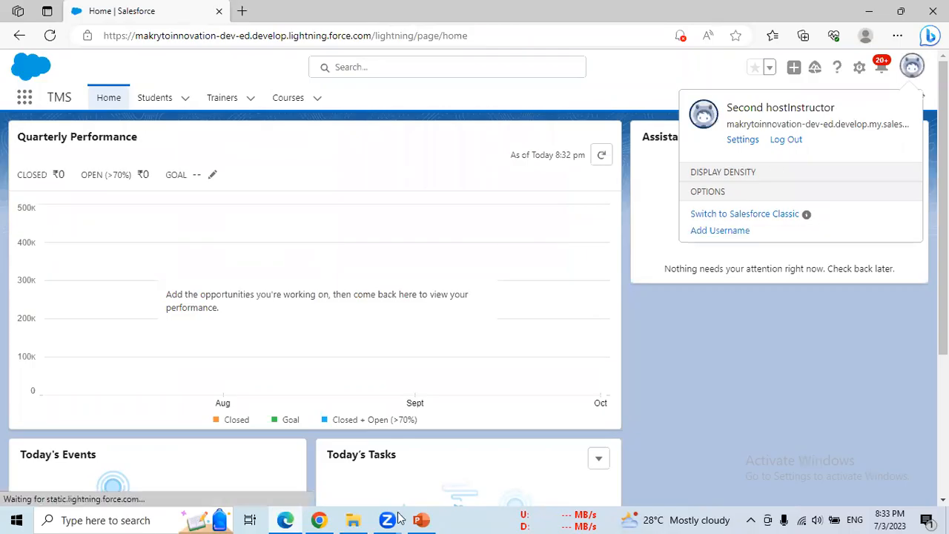
pyautogui.click(319, 520)
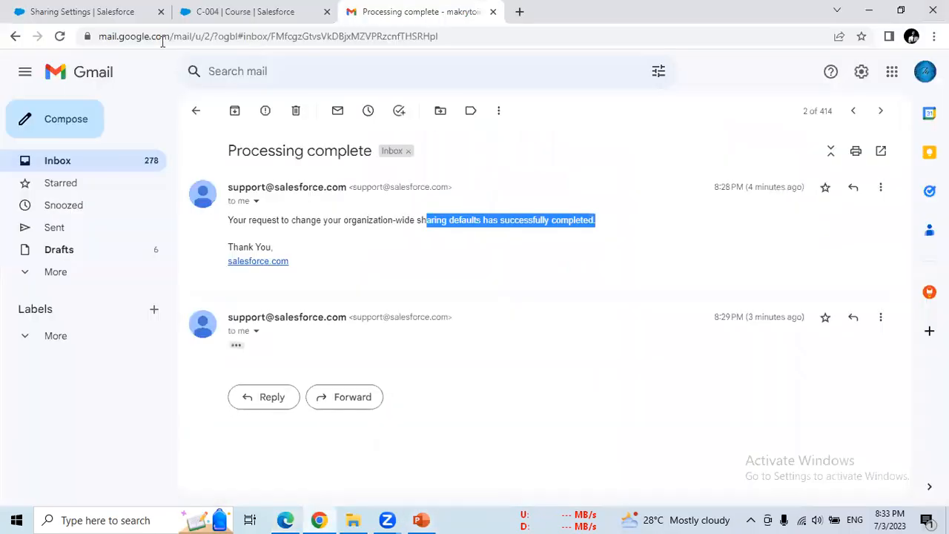
# - Open the host's Students list of 16 records from the C-004 tab, then return to the second instructor's Home page
pyautogui.click(252, 11)
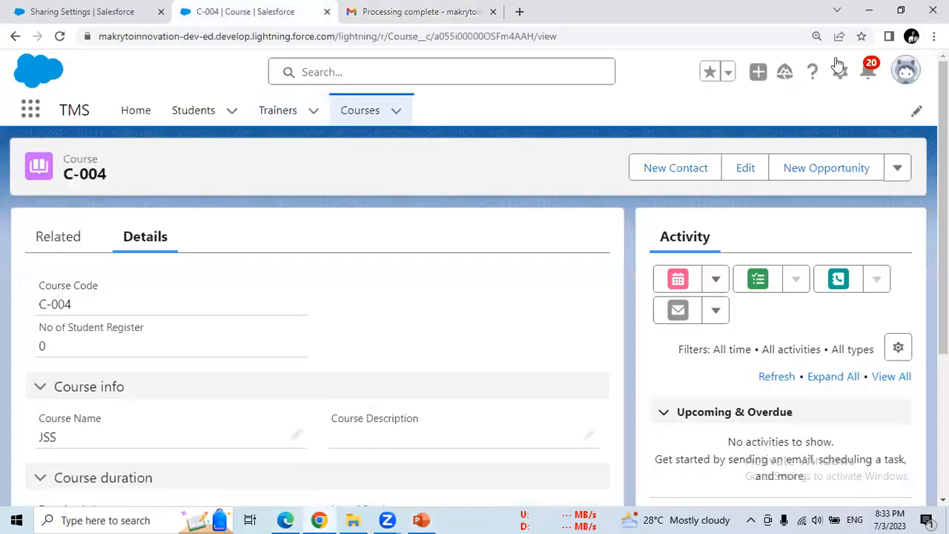
pyautogui.click(190, 119)
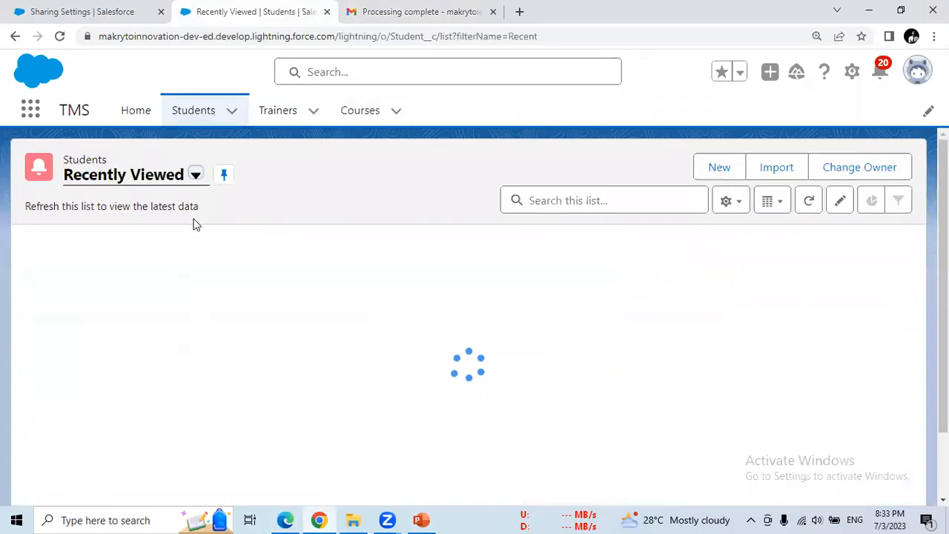
pyautogui.moveTo(932, 334); pyautogui.dragTo(933, 312)
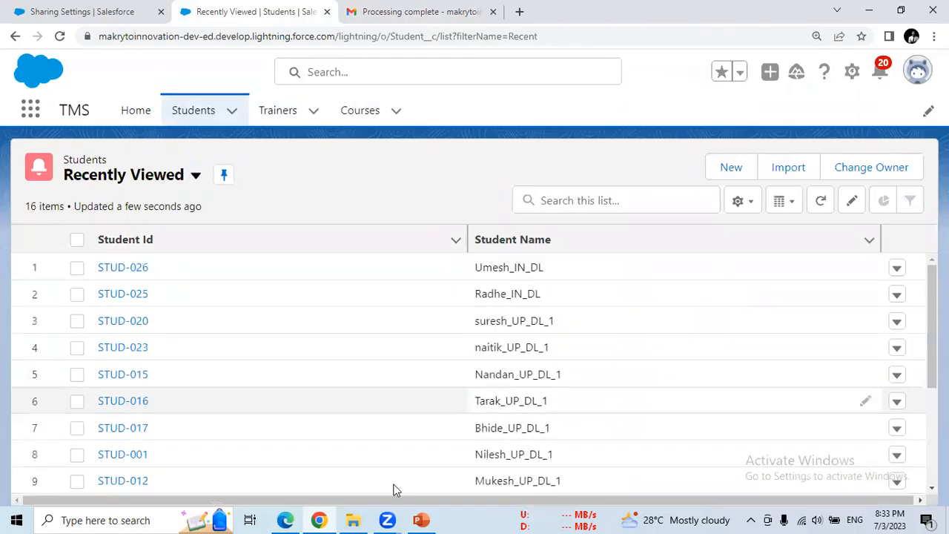
pyautogui.click(292, 519)
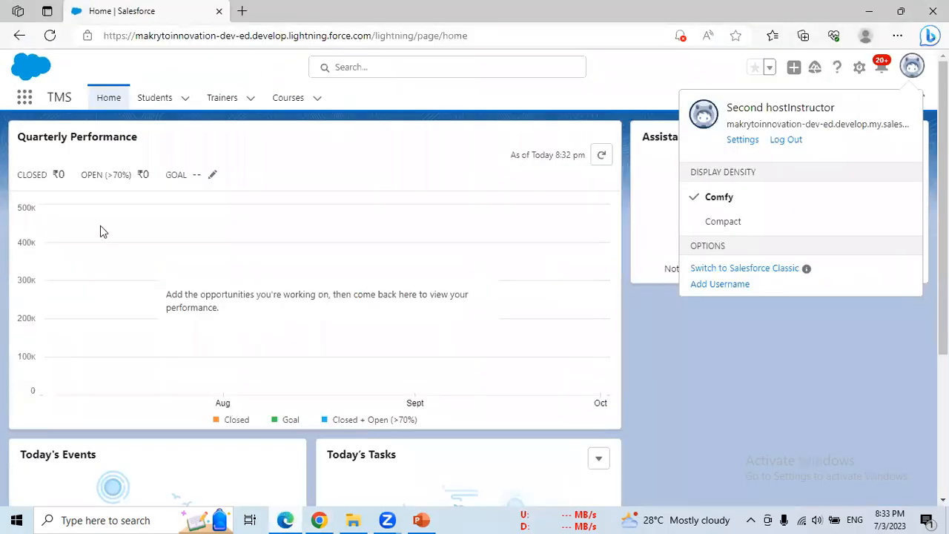
# - Open the TMS Students list for the second instructor, showing 0 recently viewed items
pyautogui.click(155, 102)
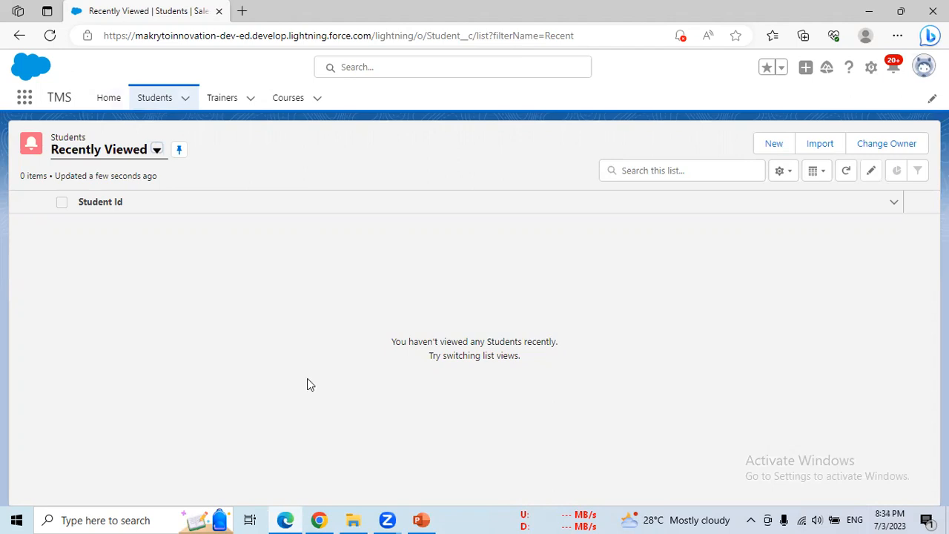
# - Switch the second instructor's Students list to the All view and scroll through it
pyautogui.click(156, 151)
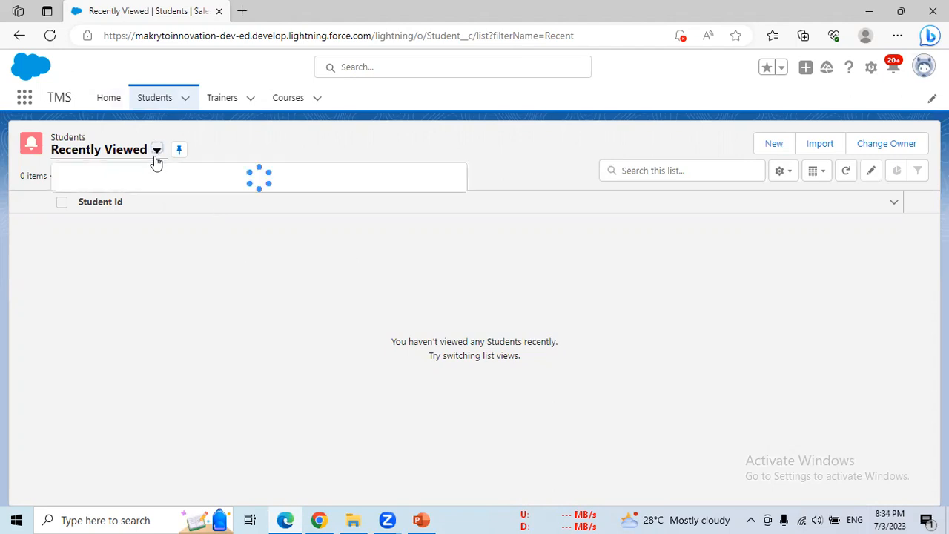
pyautogui.click(113, 198)
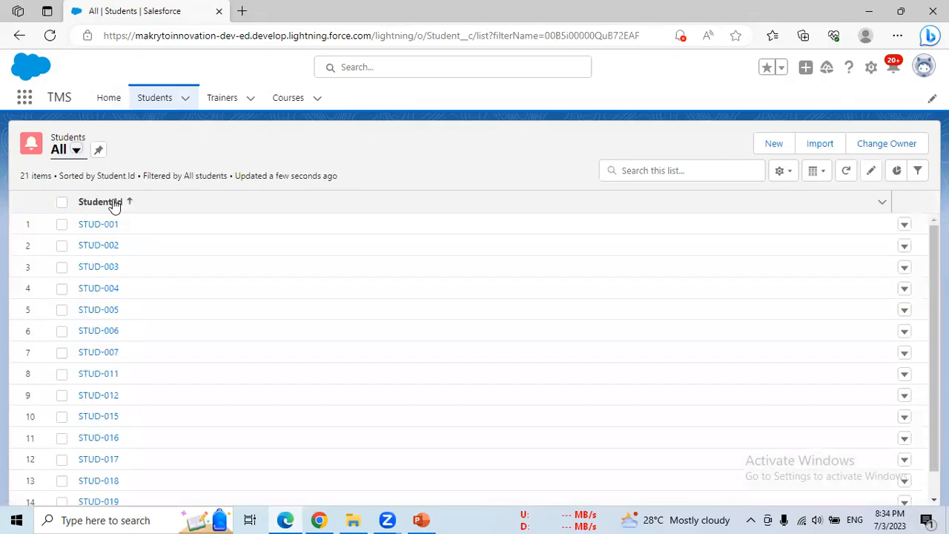
pyautogui.scroll(-3, 475, 356)
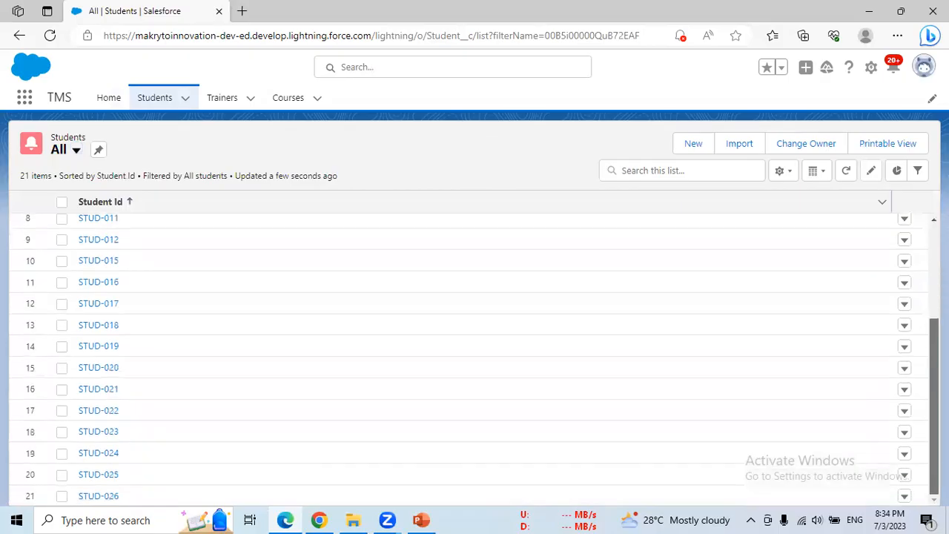
pyautogui.scroll(3, 474, 356)
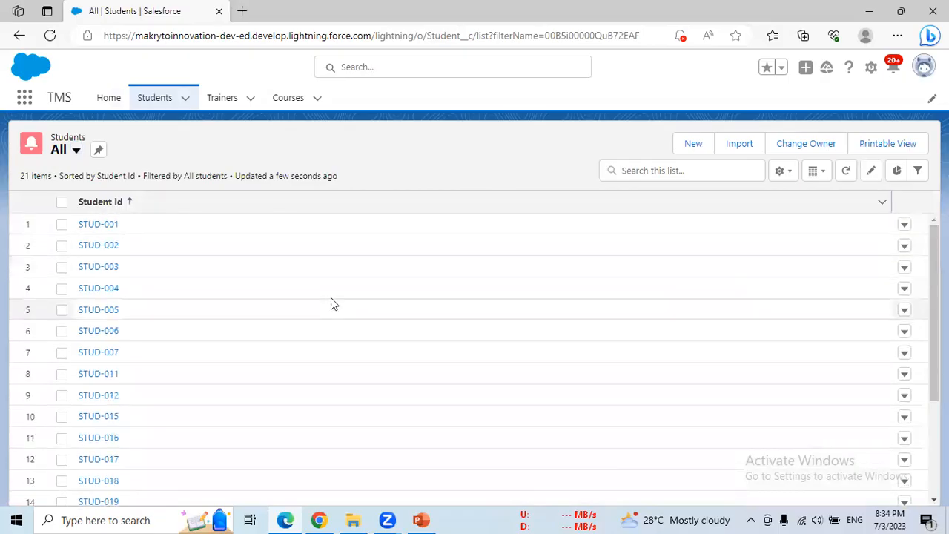
# - Check which user is logged in, then bring the host's Students list window forward
pyautogui.click(926, 70)
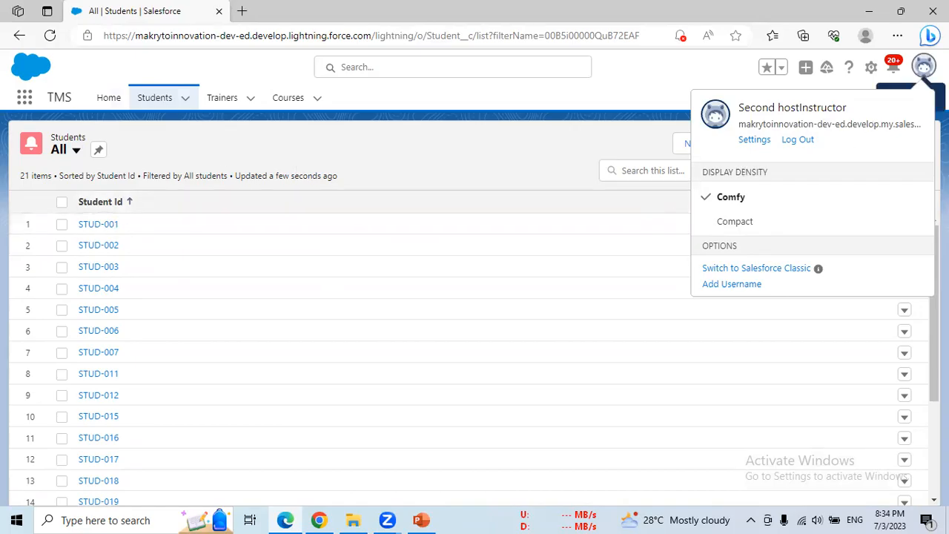
pyautogui.click(924, 67)
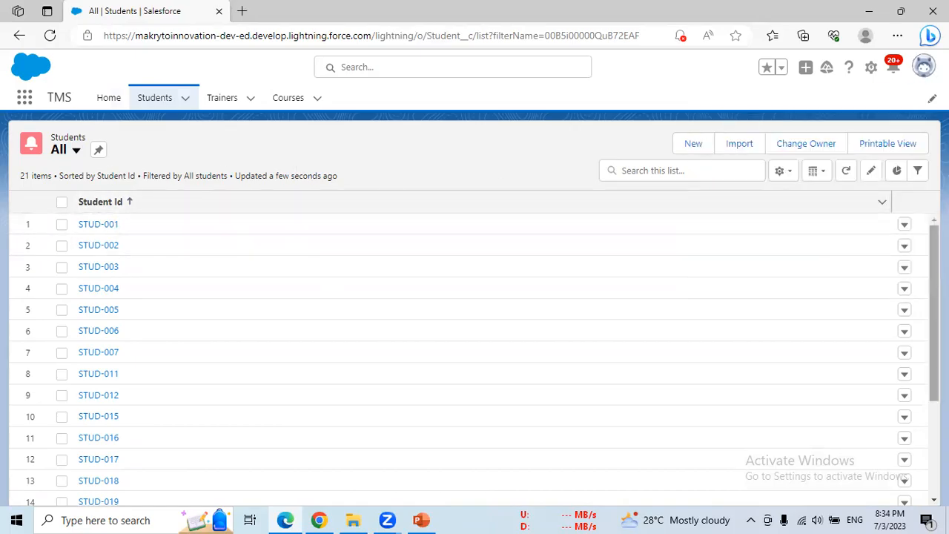
pyautogui.scroll(-2, 934, 312)
pyautogui.scroll(3, 917, 195)
pyautogui.scroll(-3, 926, 240)
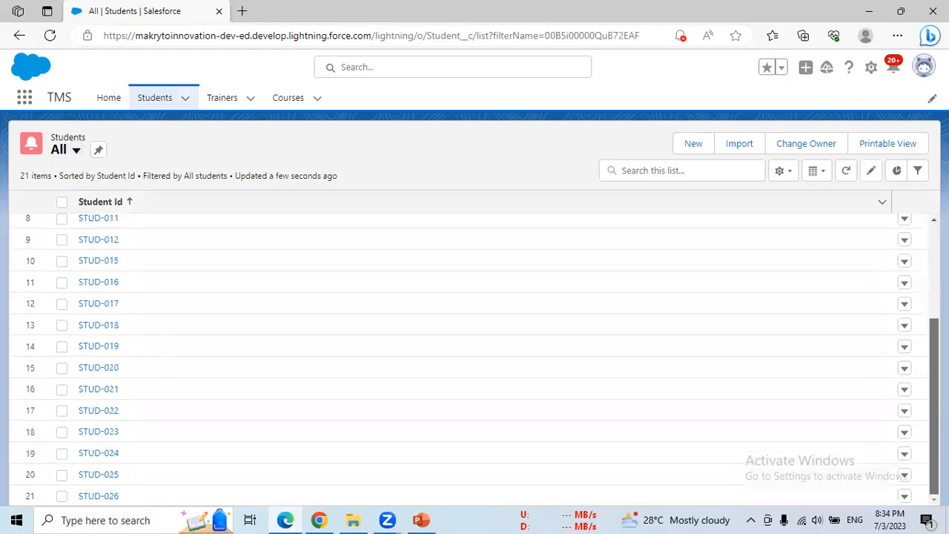
pyautogui.scroll(3, 934, 333)
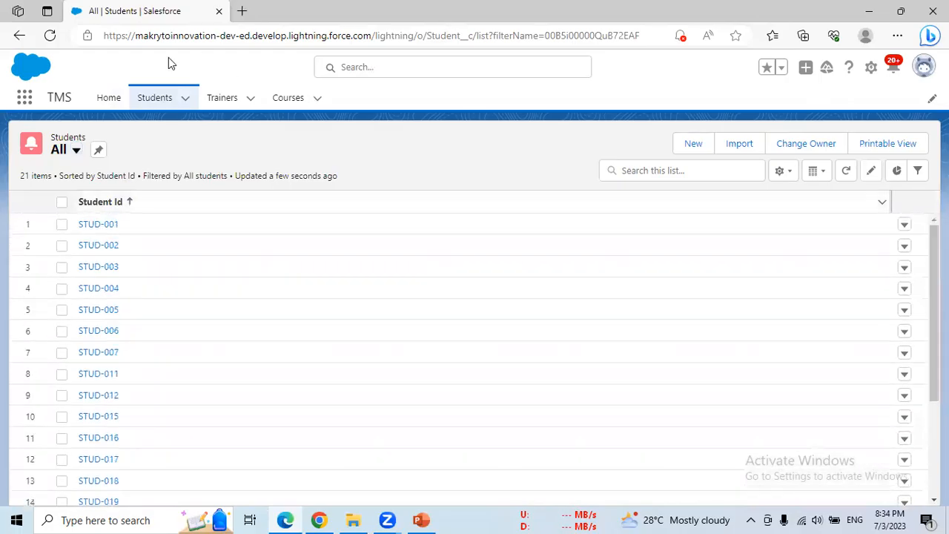
pyautogui.click(319, 519)
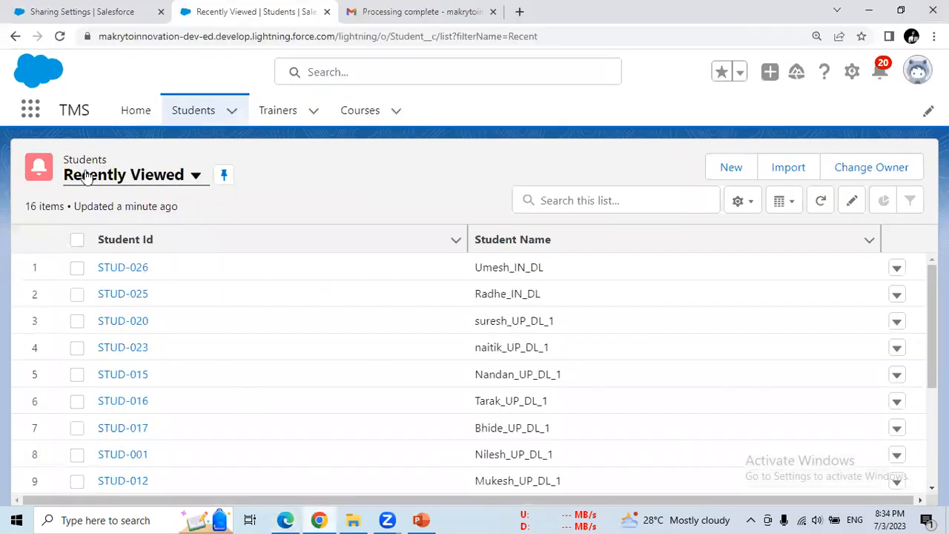
# - Reload the host's Students page and switch it to the All view listing 21 students
pyautogui.click(56, 37)
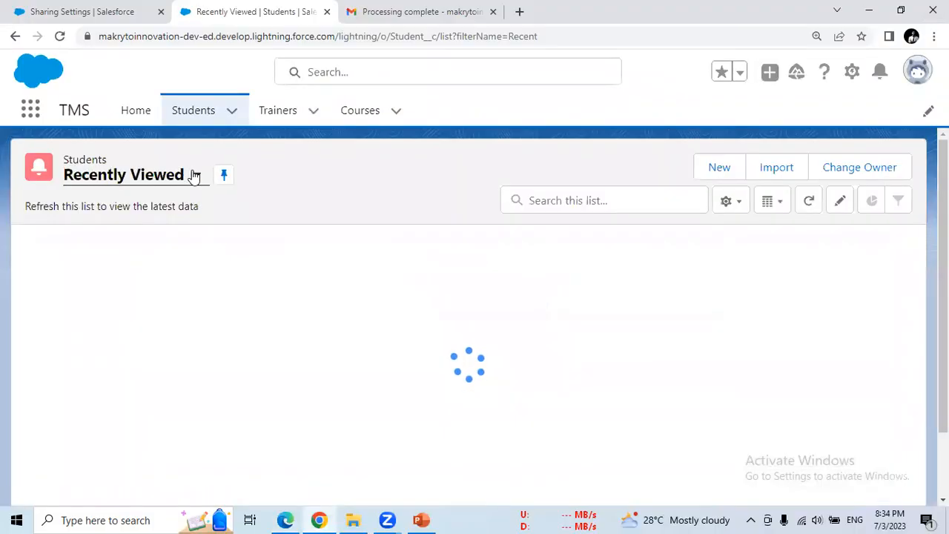
pyautogui.click(193, 175)
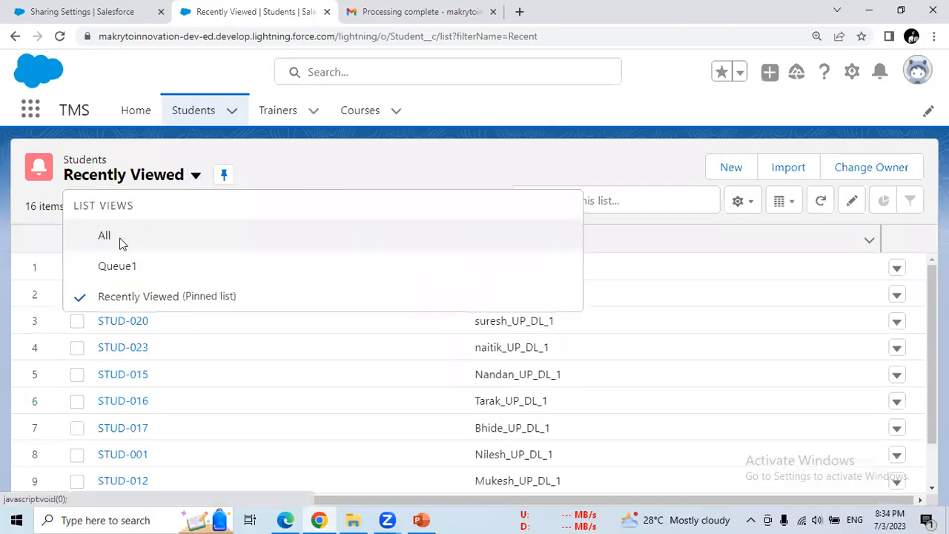
pyautogui.click(122, 239)
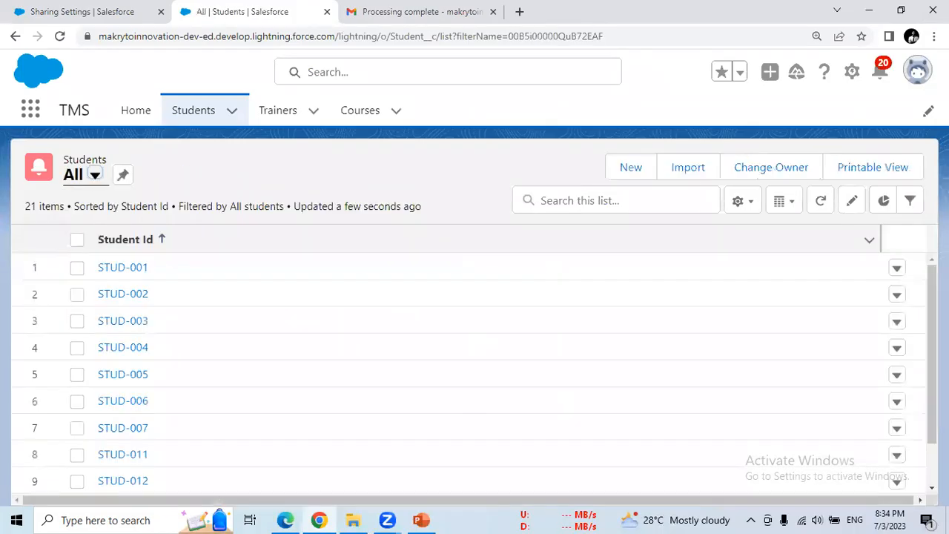
pyautogui.scroll(-2, 475, 371)
pyautogui.scroll(-3, 475, 371)
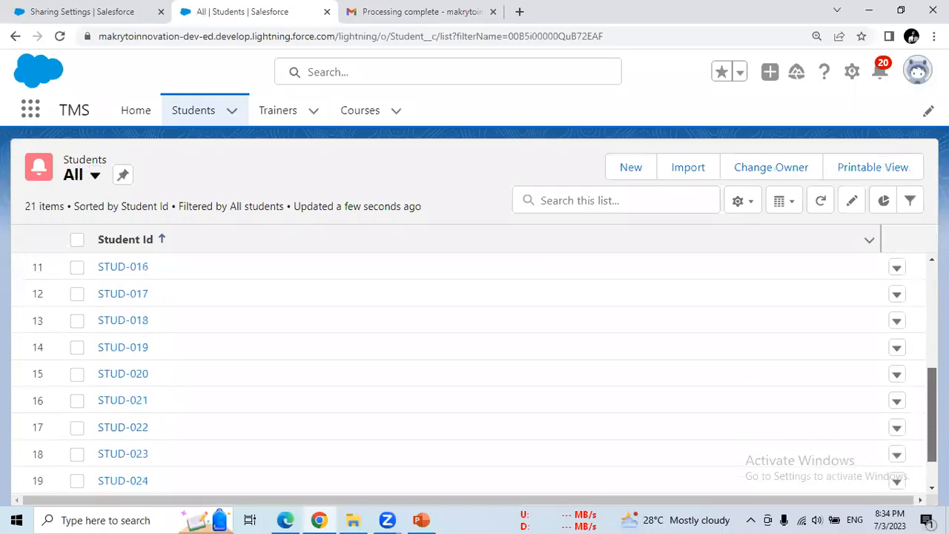
pyautogui.scroll(5, 475, 371)
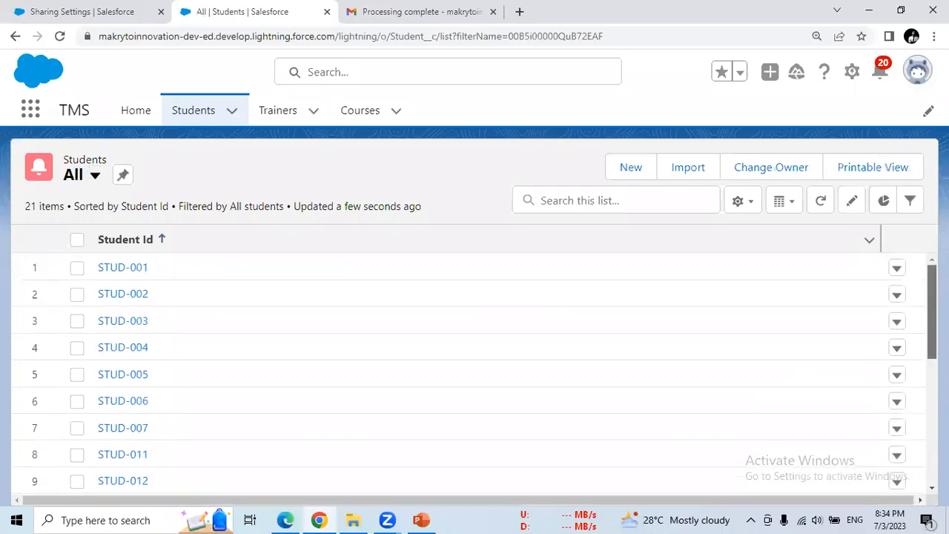
pyautogui.scroll(-4, 474, 370)
pyautogui.scroll(4, 474, 371)
pyautogui.click(639, 170)
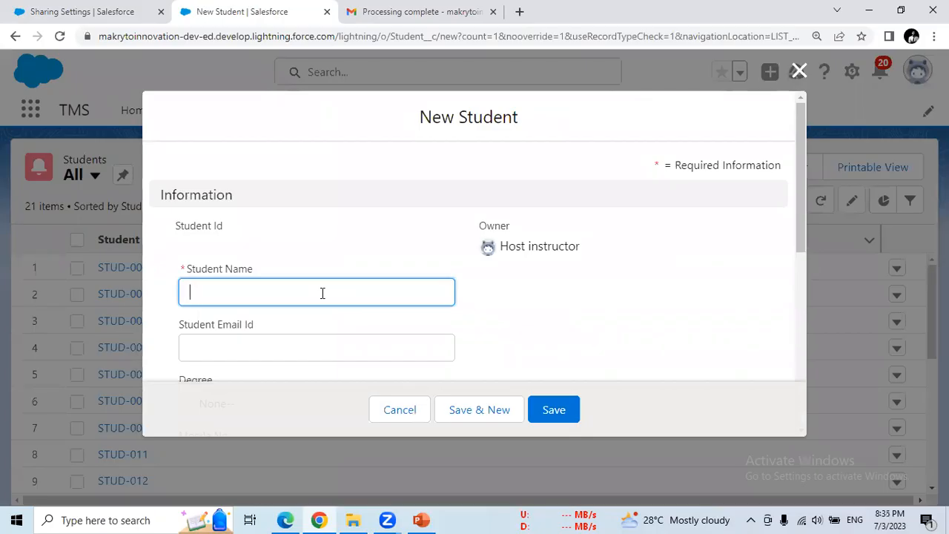
# - Enter the student's name, e-mail, degree B.E. and mobile number in the New Student form
pyautogui.write('Kirti')
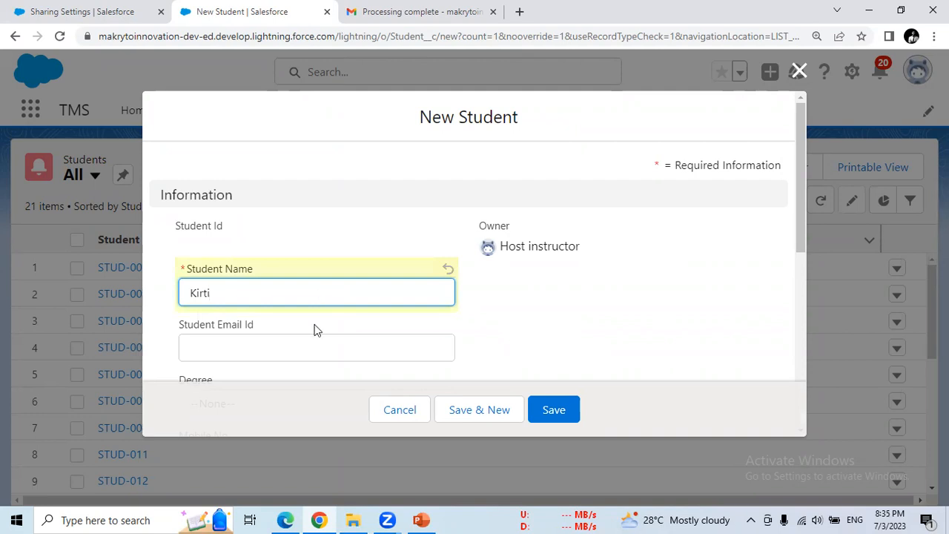
pyautogui.click(333, 347)
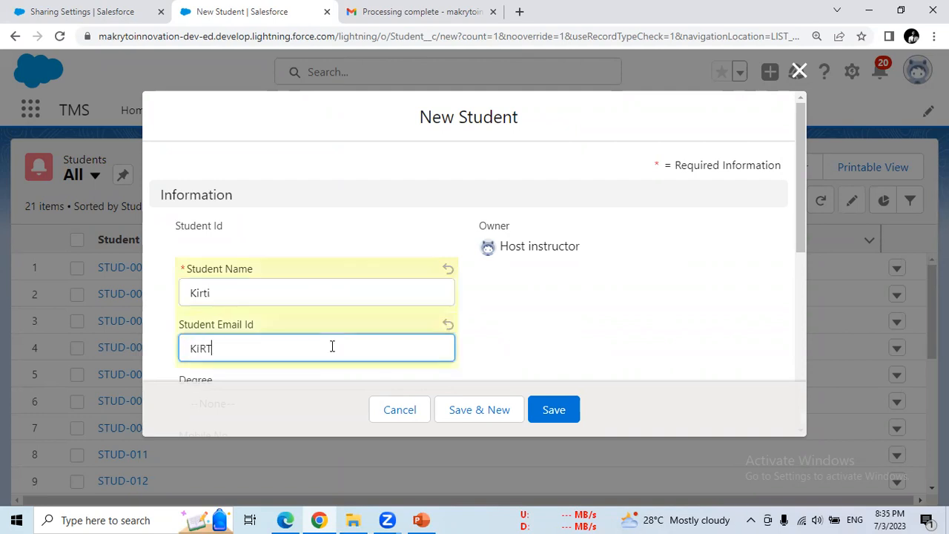
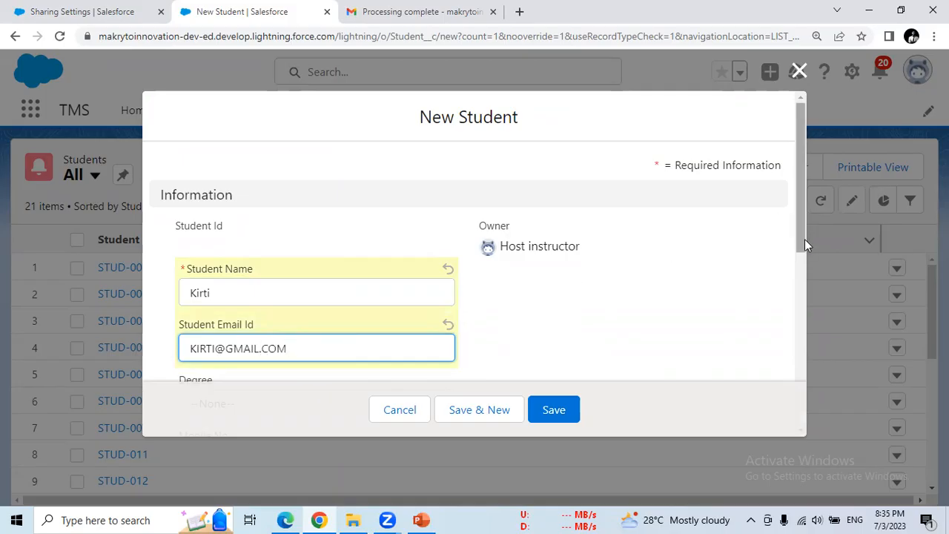
pyautogui.moveTo(805, 239); pyautogui.dragTo(793, 265)
pyautogui.click(354, 325)
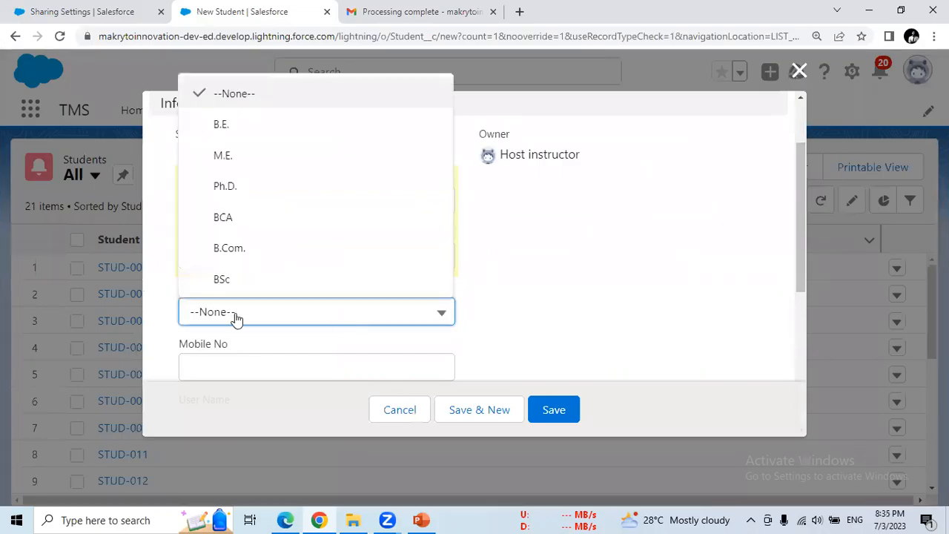
pyautogui.click(230, 128)
pyautogui.click(301, 361)
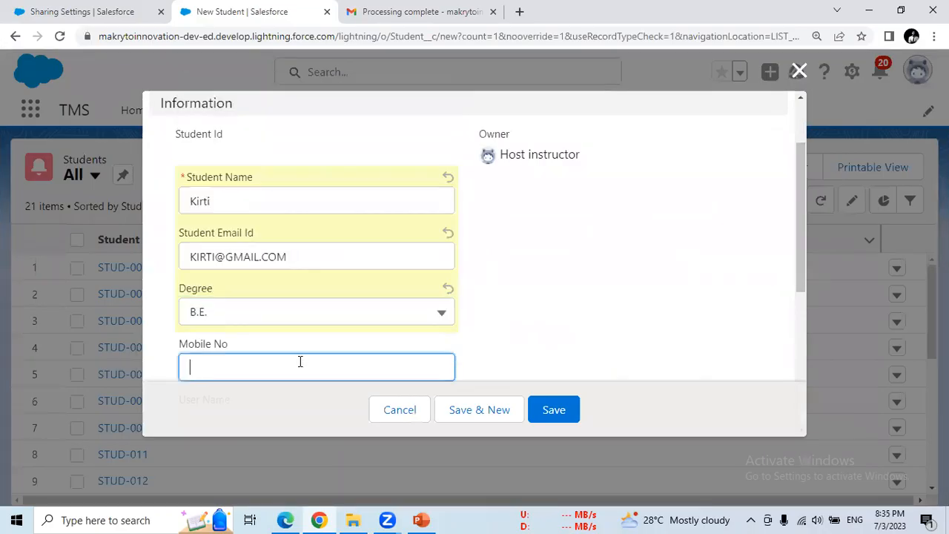
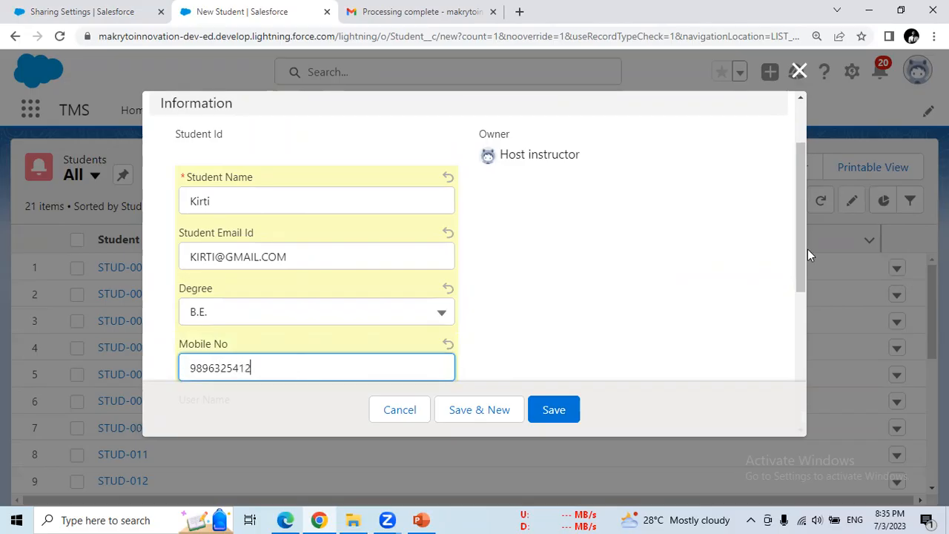
# - Add the user name and password, set country India, state AP, section B, and save as STUD-027
pyautogui.scroll(-3, 794, 343)
pyautogui.click(216, 198)
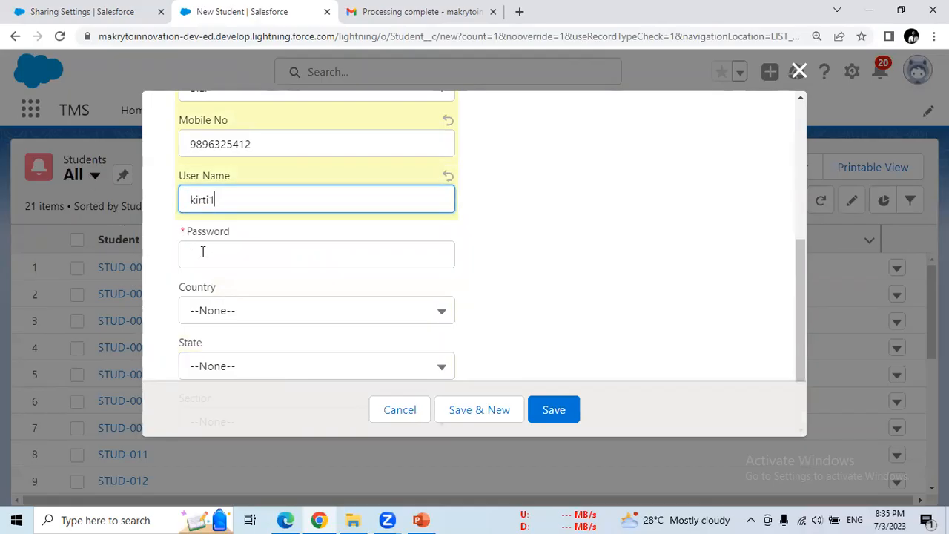
pyautogui.click(203, 252)
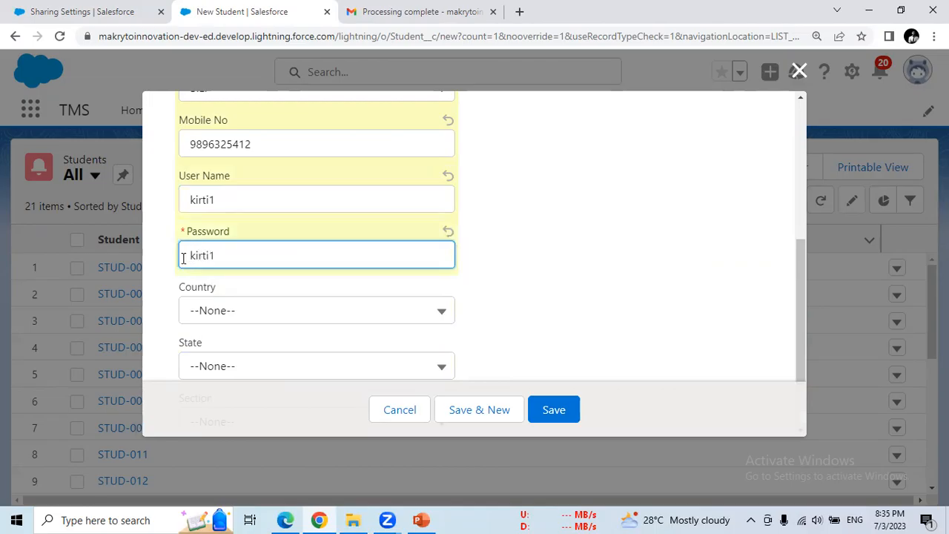
pyautogui.click(267, 316)
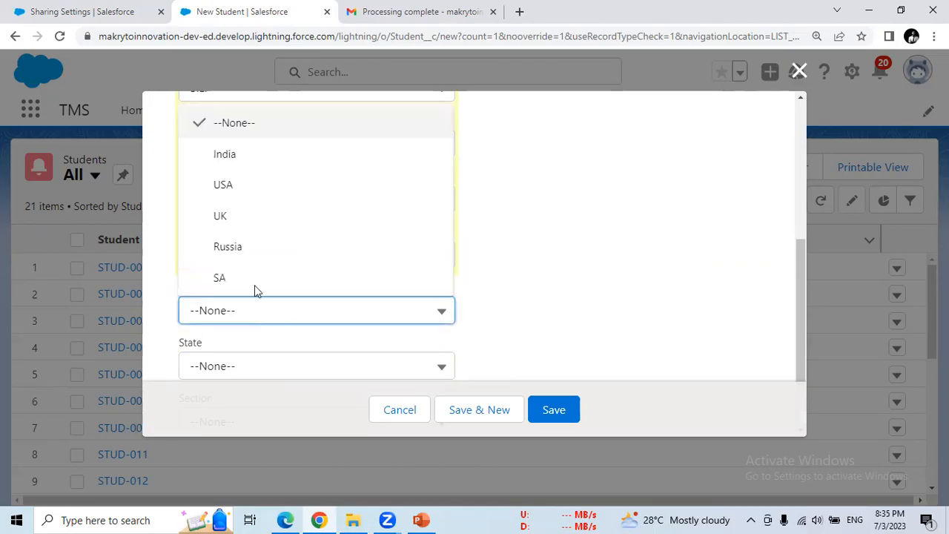
pyautogui.click(235, 160)
pyautogui.moveTo(801, 294); pyautogui.dragTo(802, 328)
pyautogui.click(245, 290)
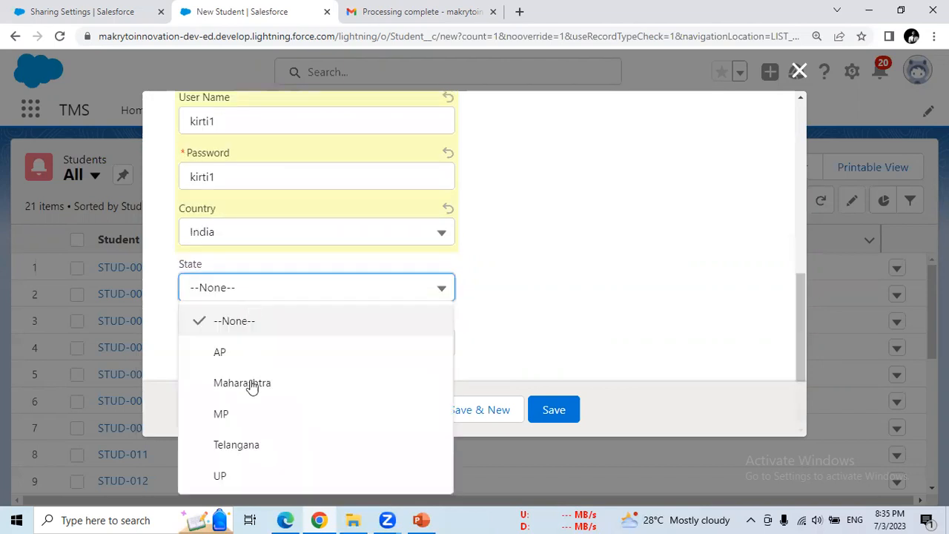
pyautogui.click(243, 354)
pyautogui.click(238, 346)
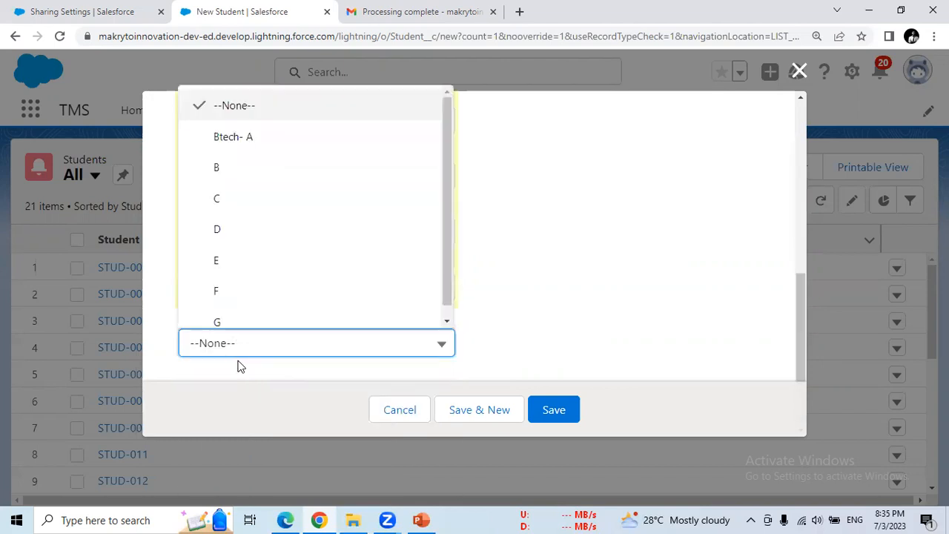
pyautogui.click(216, 165)
pyautogui.click(553, 410)
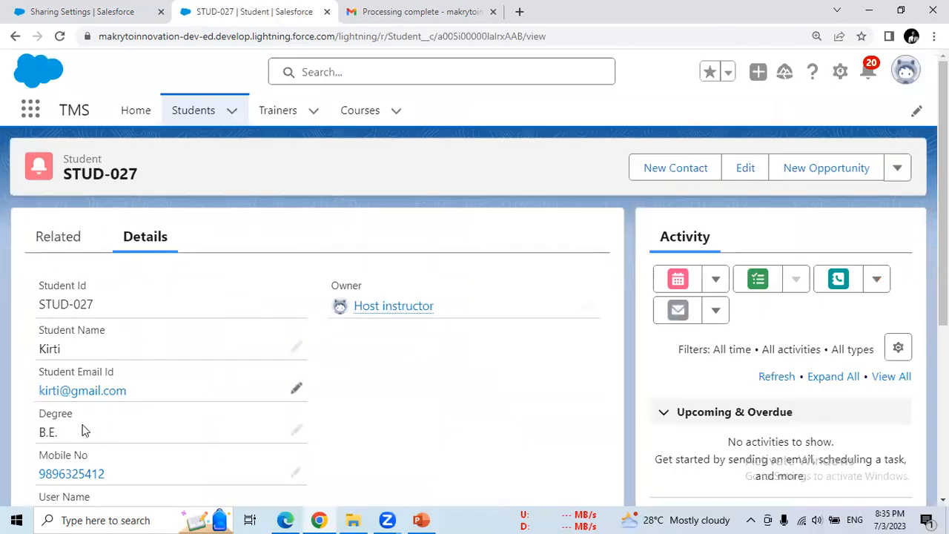
# - Find STUD-027 in the All students list (22 items), then reload the Edge students list
pyautogui.click(195, 116)
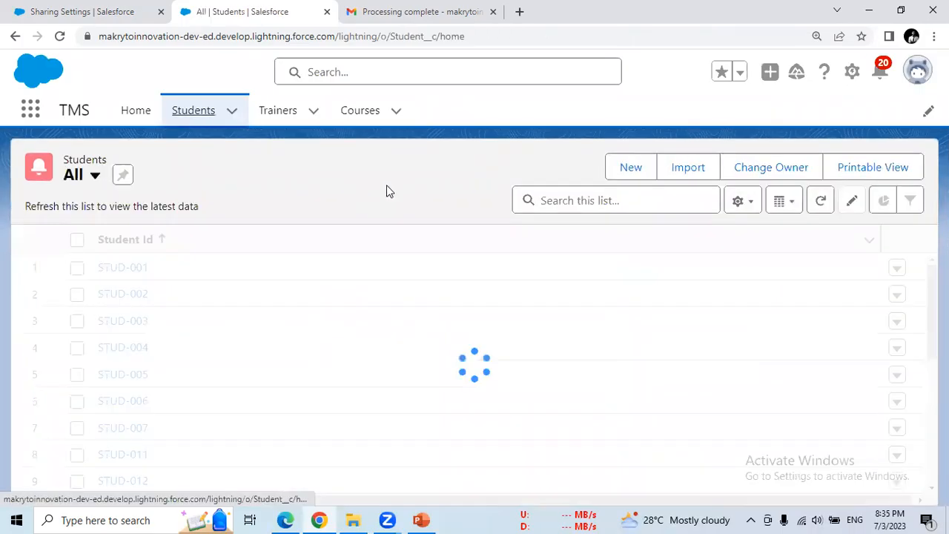
pyautogui.moveTo(932, 319); pyautogui.dragTo(933, 422)
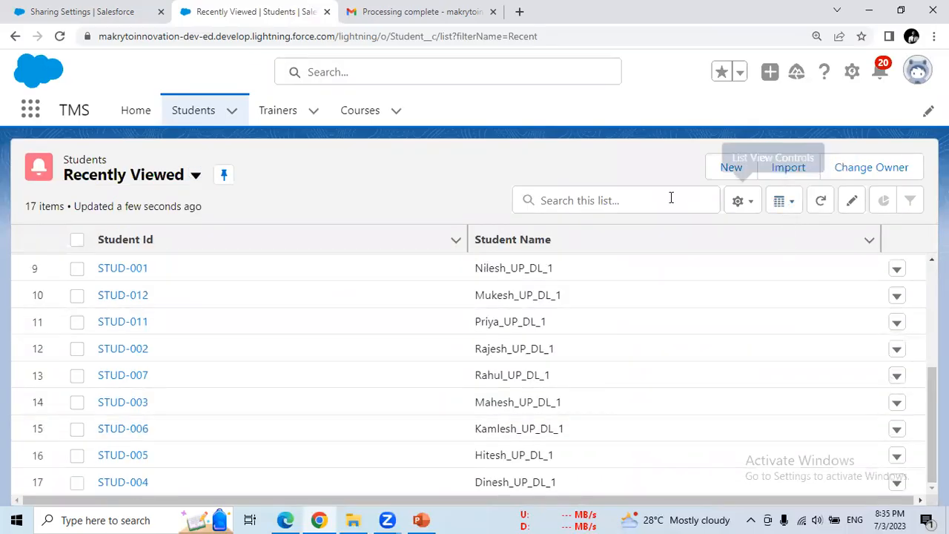
pyautogui.click(190, 187)
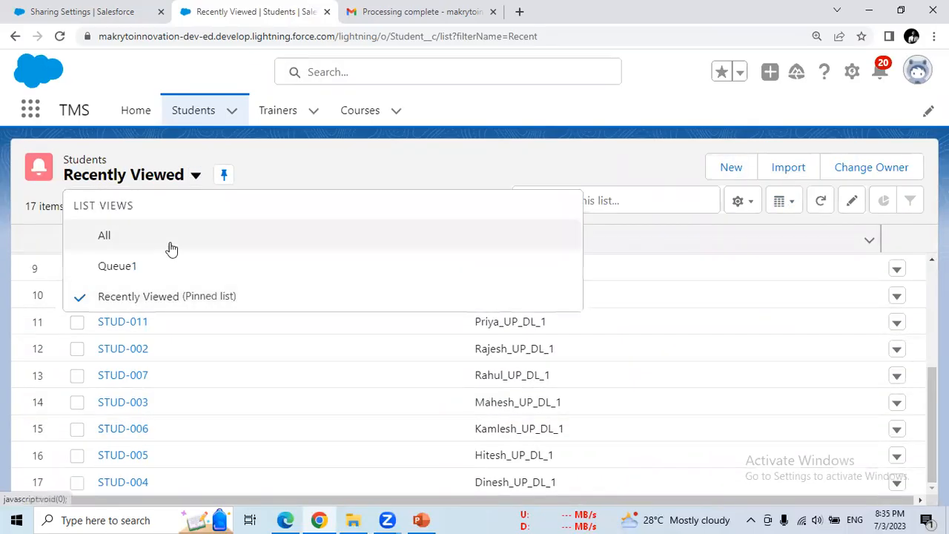
pyautogui.click(170, 247)
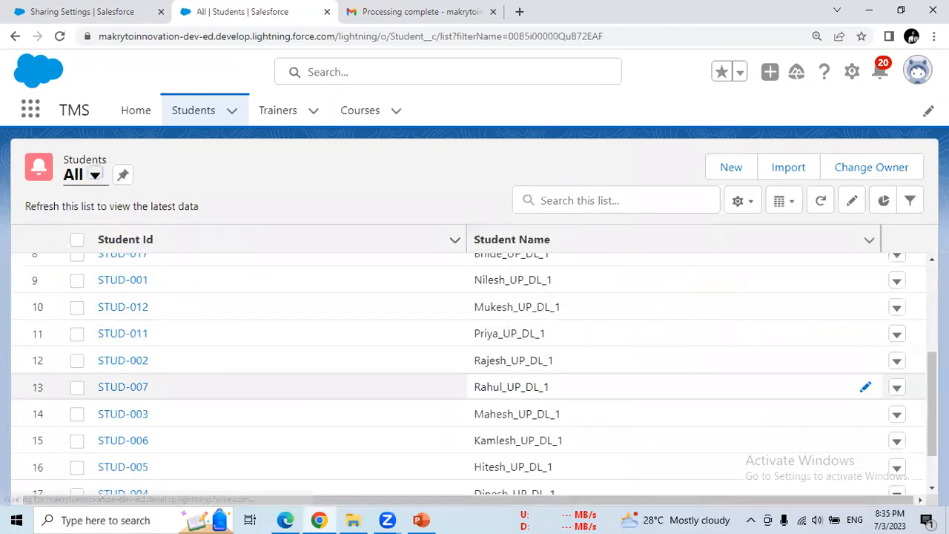
pyautogui.moveTo(933, 334); pyautogui.dragTo(932, 460)
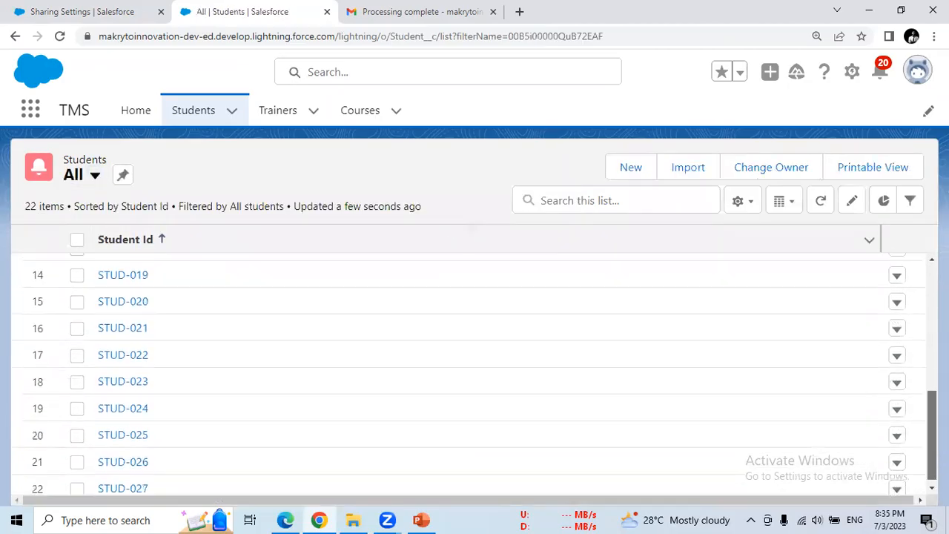
pyautogui.click(286, 520)
pyautogui.click(56, 42)
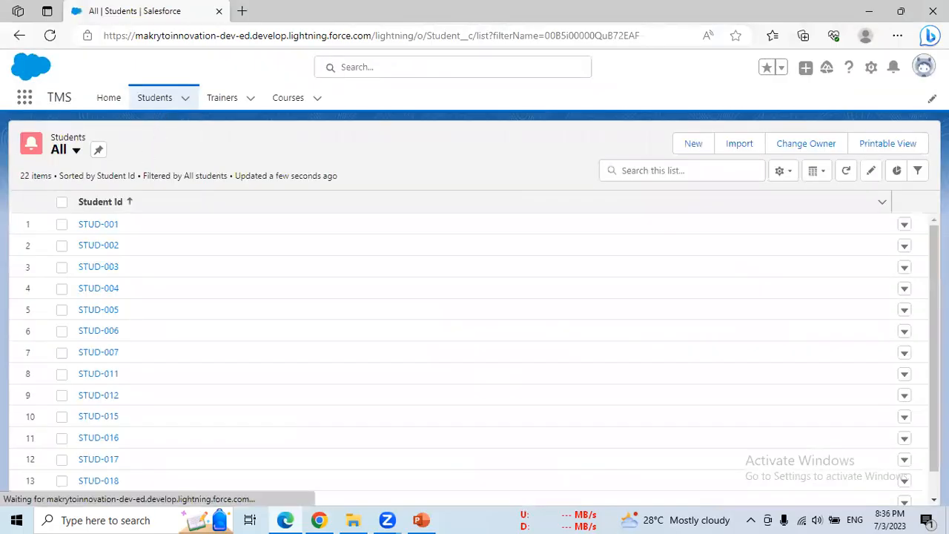
# - Scroll the reloaded Edge list to STUD-027 at 22 items, then switch back to Chrome
pyautogui.scroll(-2, 475, 356)
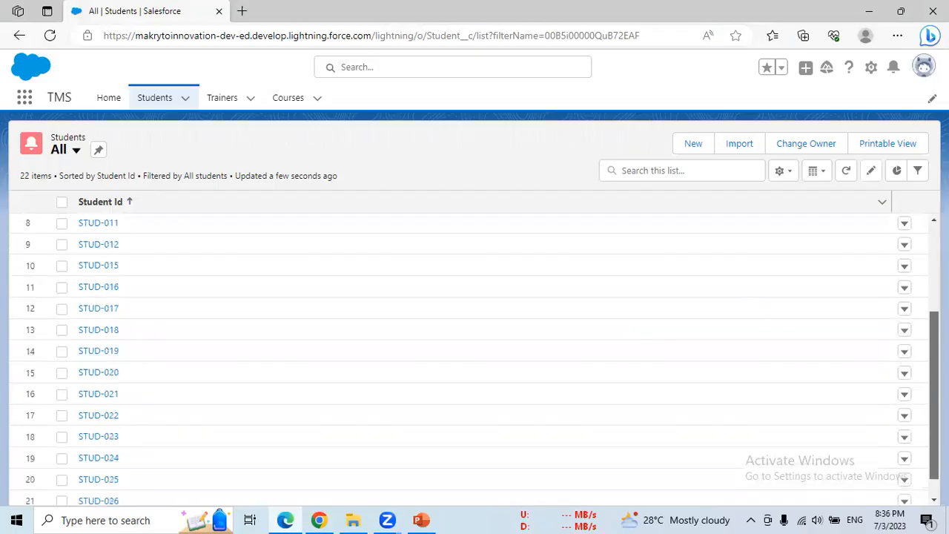
pyautogui.scroll(-1, 474, 356)
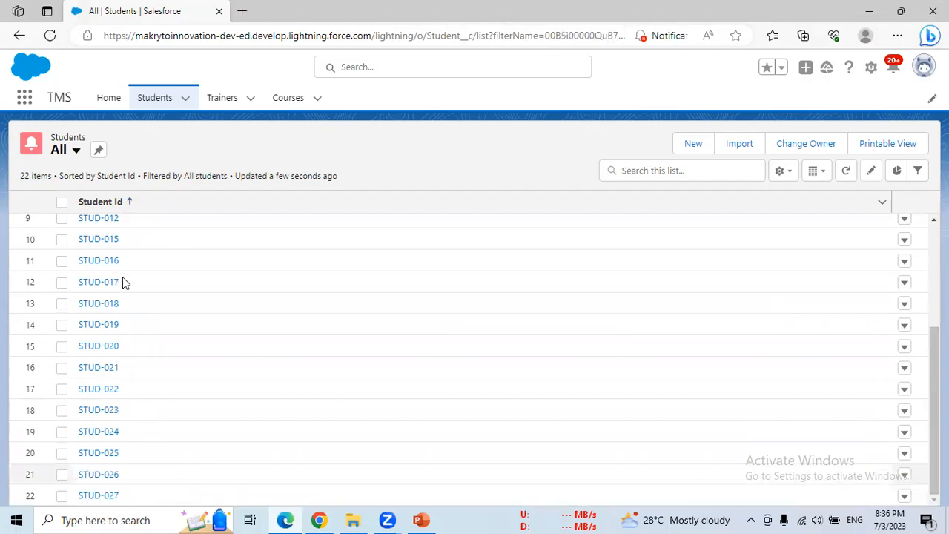
pyautogui.hotkey('alt', 'Tab')
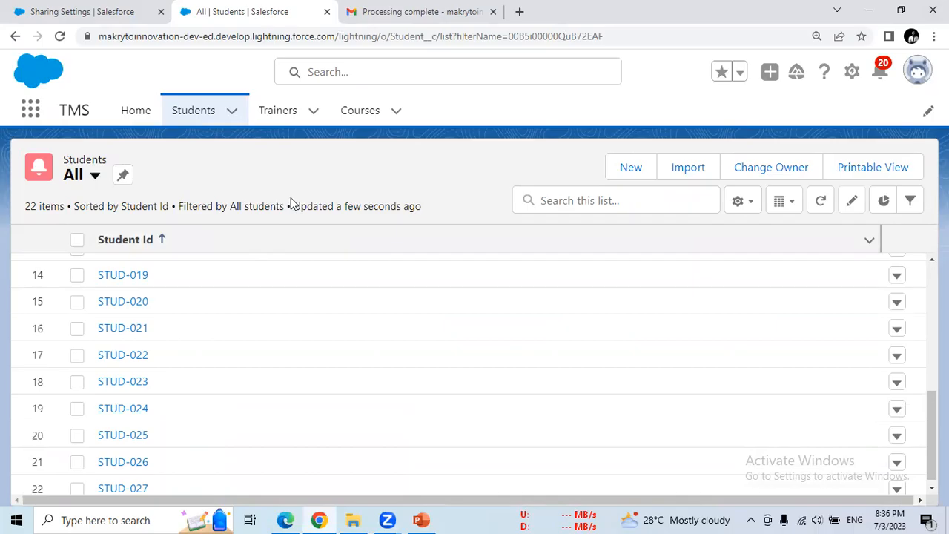
pyautogui.moveTo(296, 208); pyautogui.dragTo(419, 208)
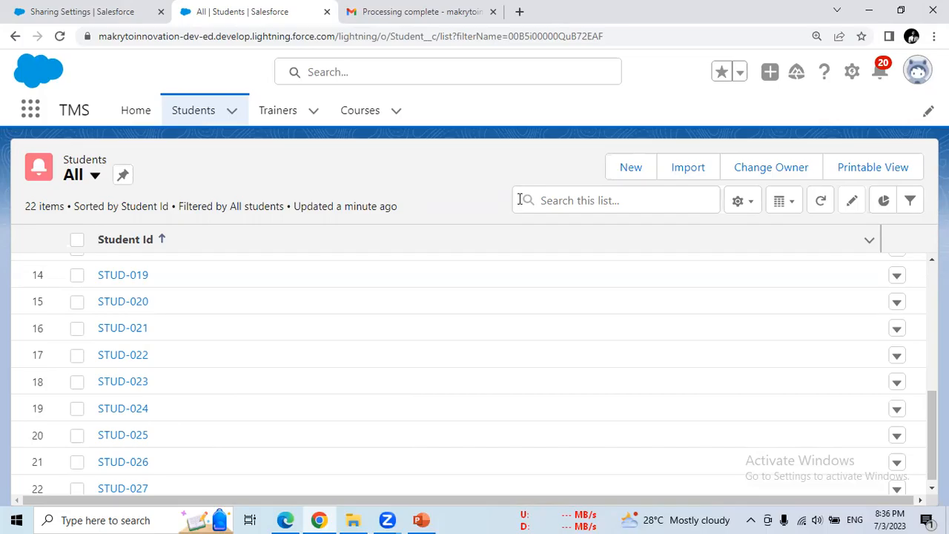
pyautogui.click(131, 14)
# - Reload Sharing Settings, check that Student and Trainer are Private, and edit the organization-wide defaults
pyautogui.moveTo(922, 477); pyautogui.dragTo(907, 245)
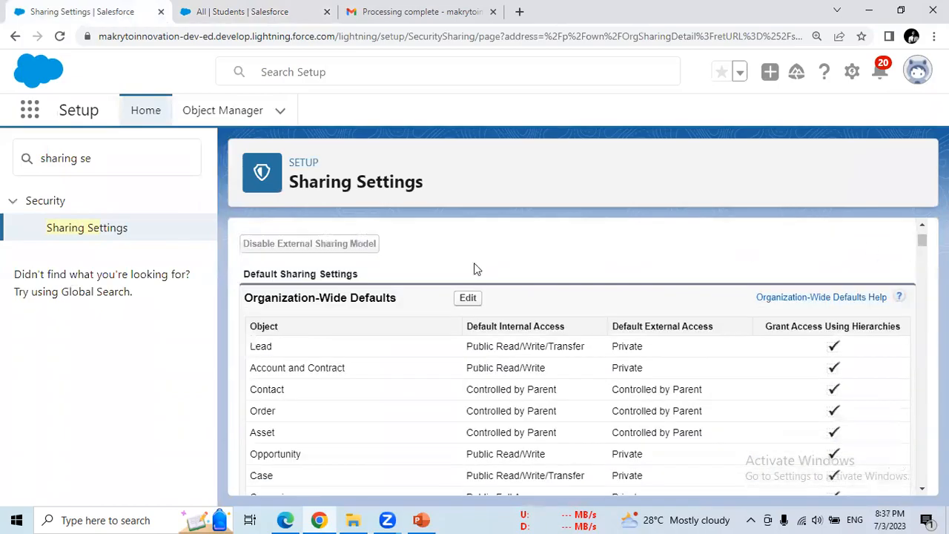
pyautogui.click(59, 35)
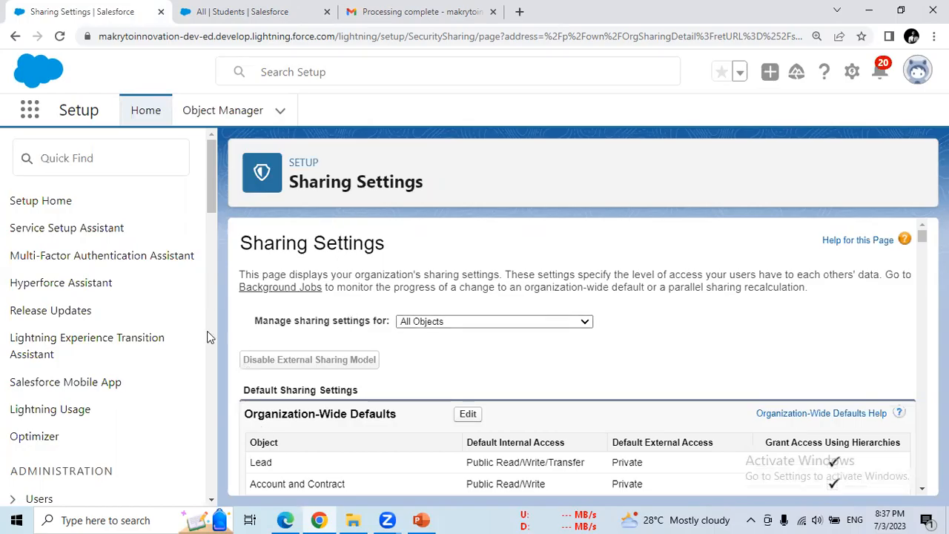
pyautogui.moveTo(923, 232); pyautogui.dragTo(922, 302)
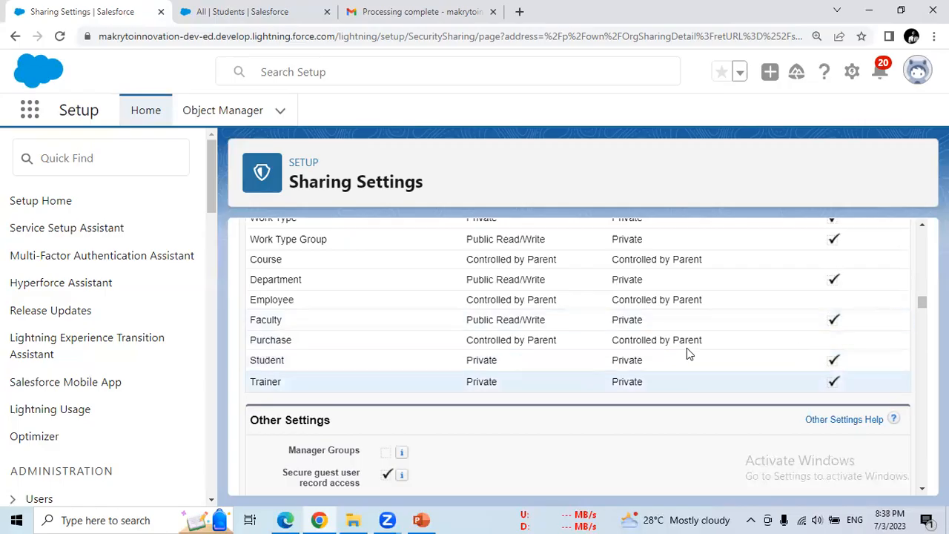
pyautogui.moveTo(922, 302); pyautogui.dragTo(922, 227)
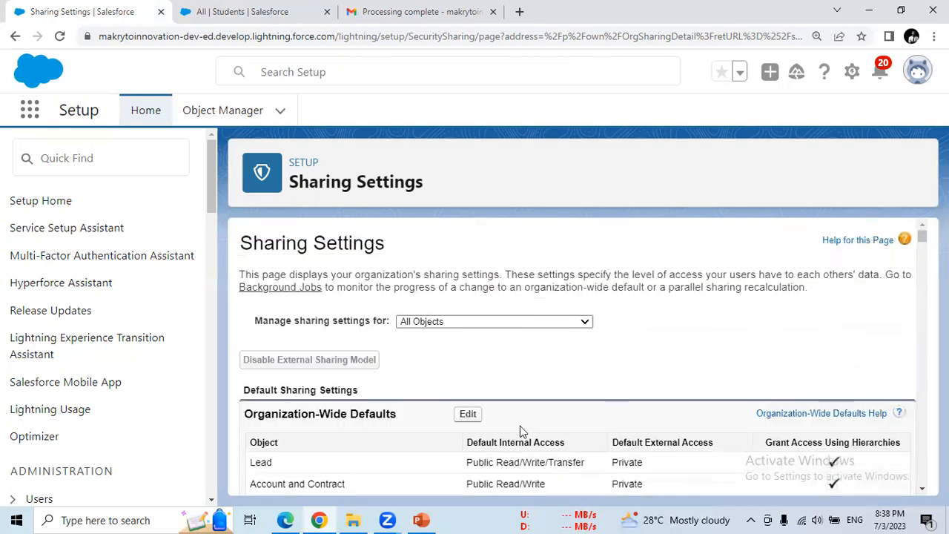
pyautogui.click(468, 415)
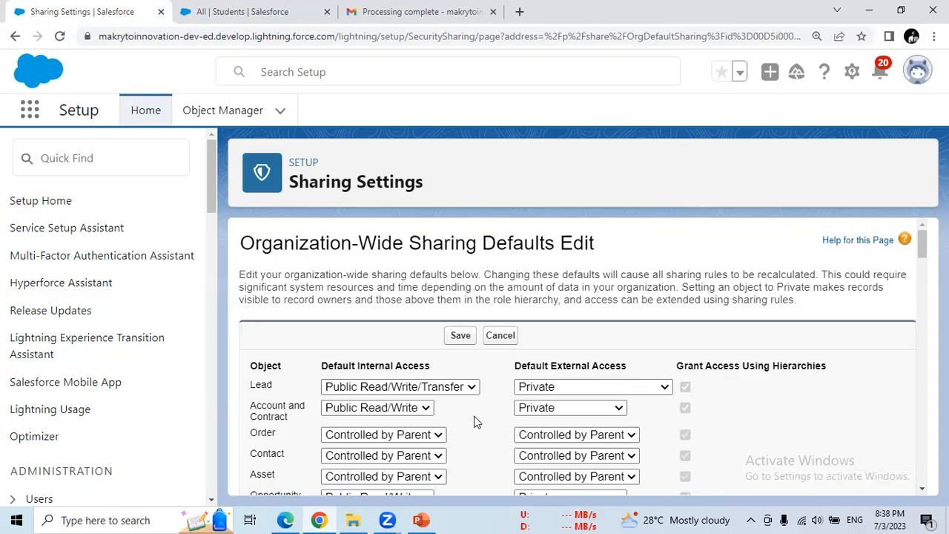
# - Enable Manager Groups and Manual User Record Sharing, and save the organization-wide defaults
pyautogui.moveTo(923, 245); pyautogui.dragTo(923, 457)
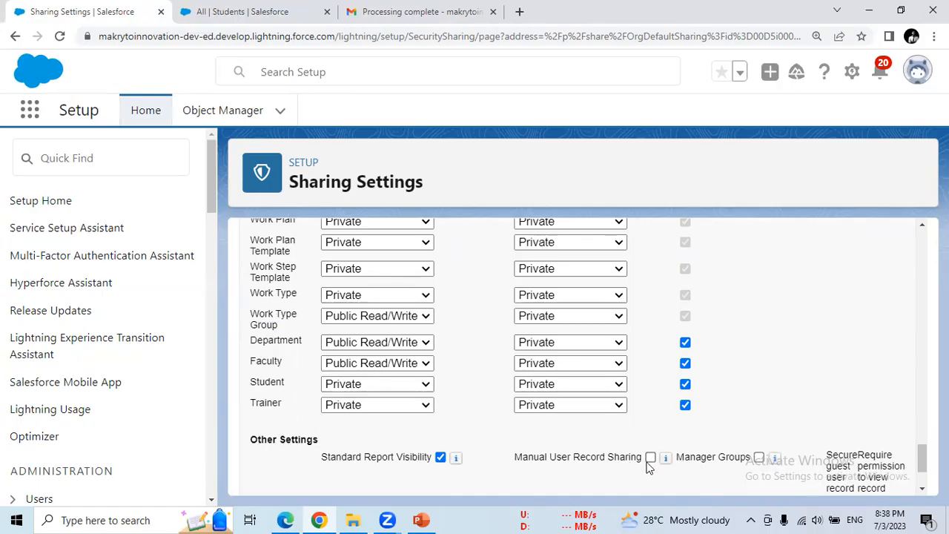
pyautogui.click(759, 457)
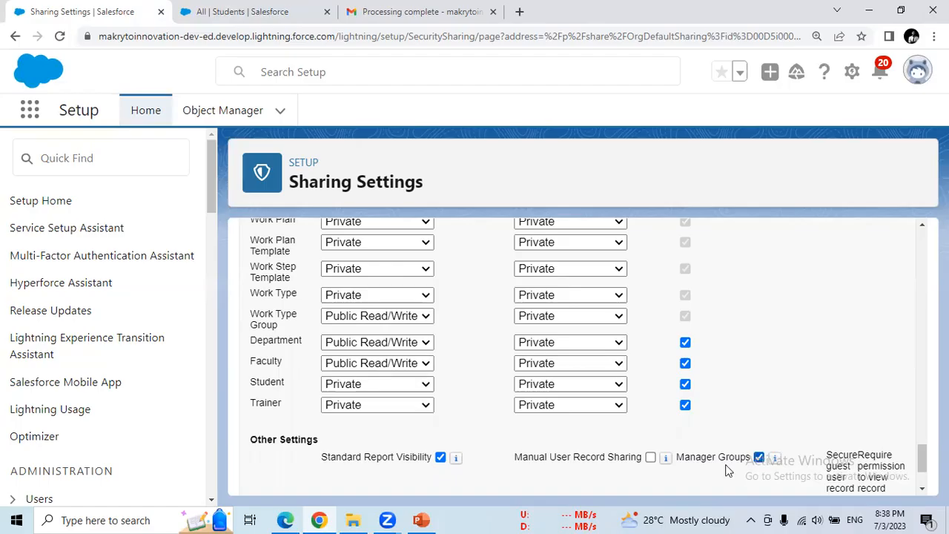
pyautogui.click(650, 457)
pyautogui.scroll(-2, 903, 451)
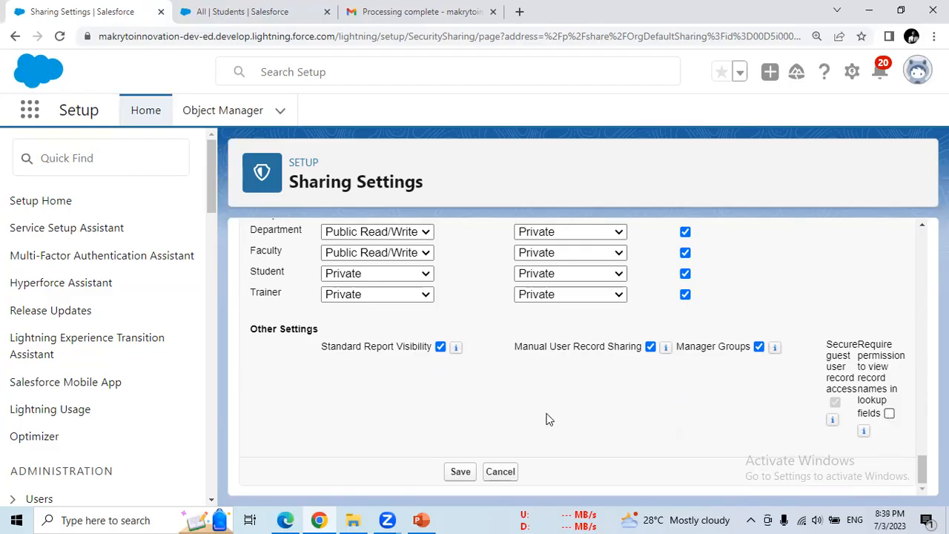
pyautogui.click(463, 474)
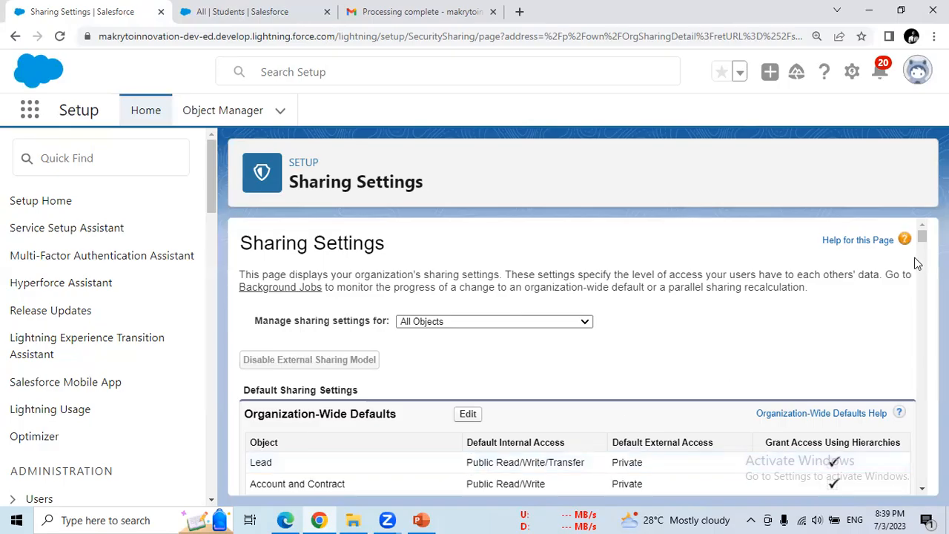
# - Return to the Students tab showing the All students list of 22 items
pyautogui.scroll(-6, 924, 244)
pyautogui.scroll(6, 923, 243)
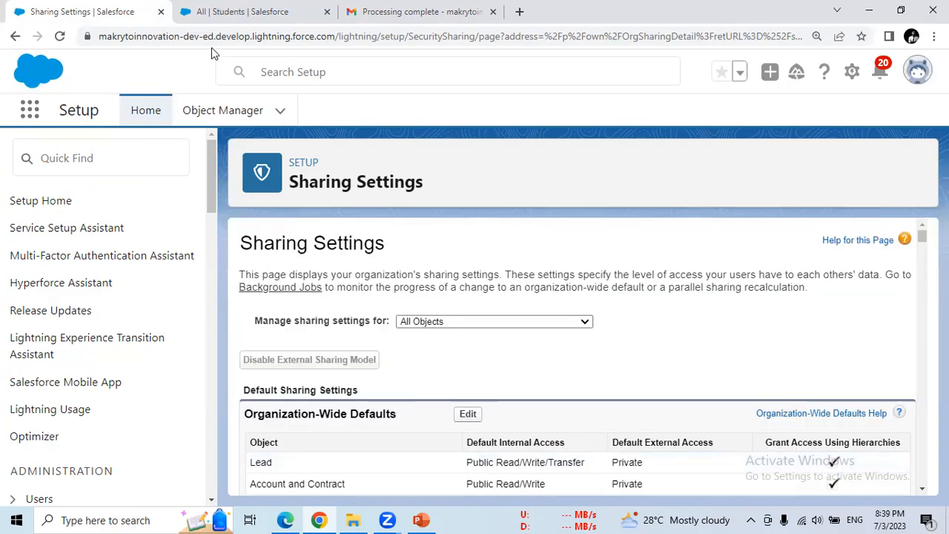
pyautogui.click(274, 18)
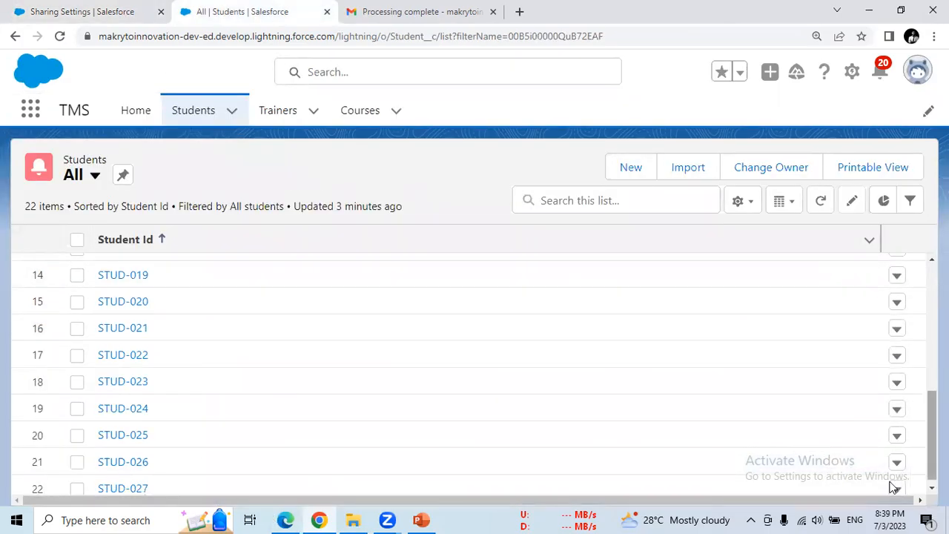
pyautogui.scroll(-1, 895, 483)
pyautogui.click(138, 482)
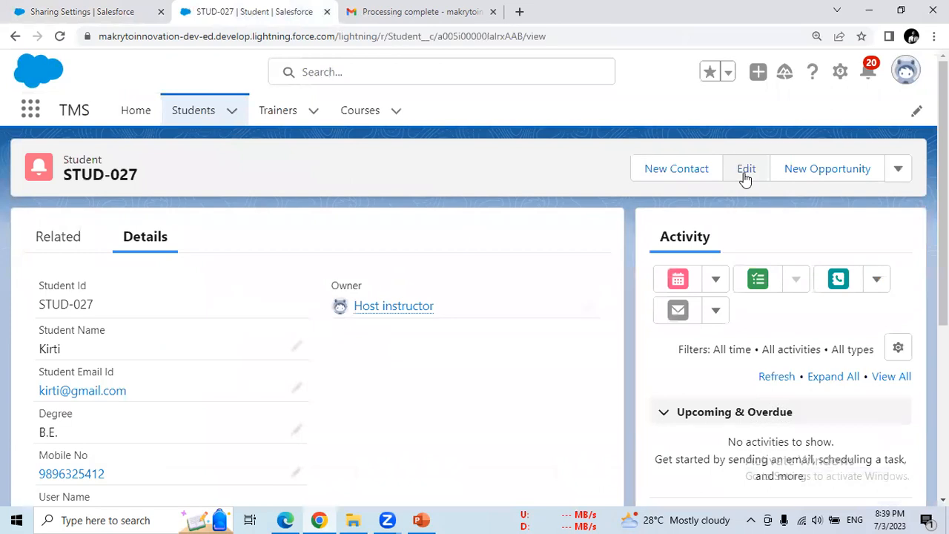
pyautogui.click(746, 177)
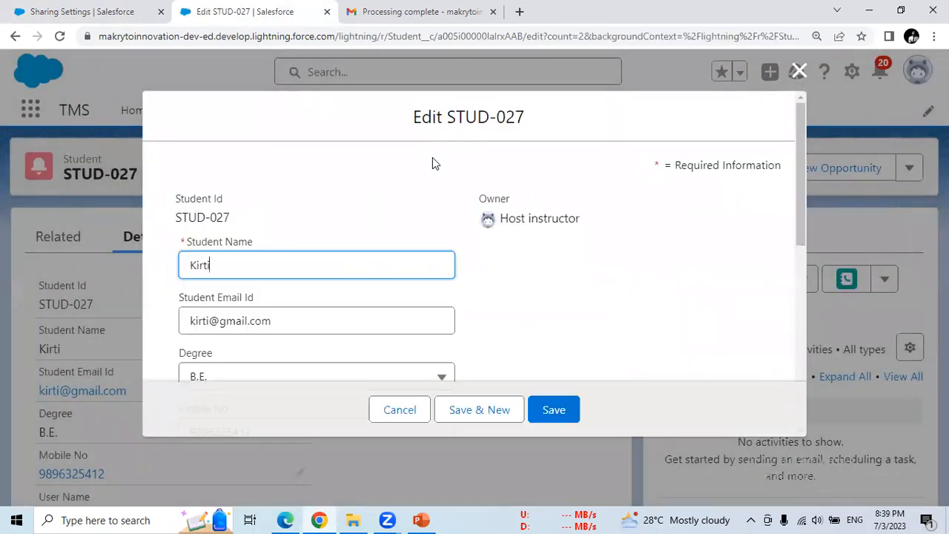
pyautogui.click(798, 72)
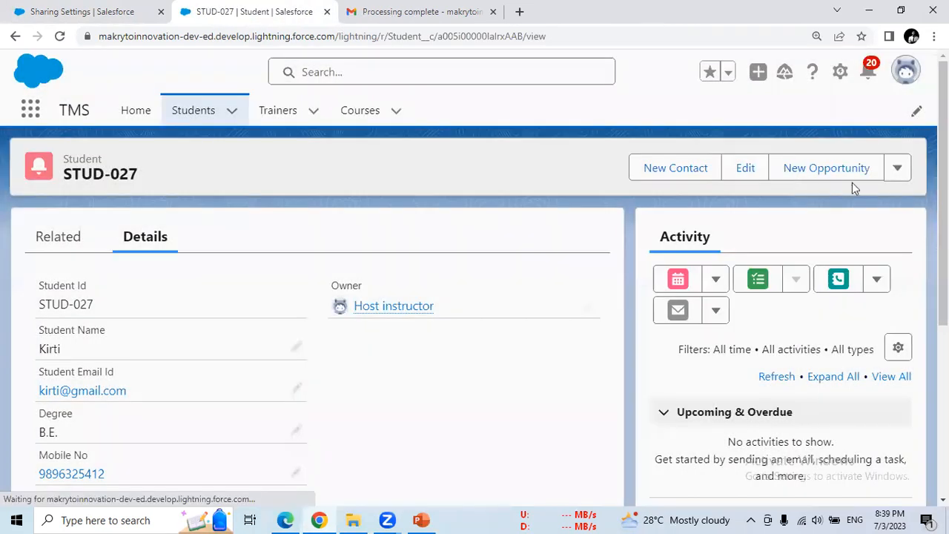
pyautogui.moveTo(943, 149)
pyautogui.mouseDown()
pyautogui.moveTo(943, 276)
pyautogui.moveTo(943, 147)
pyautogui.mouseUp()
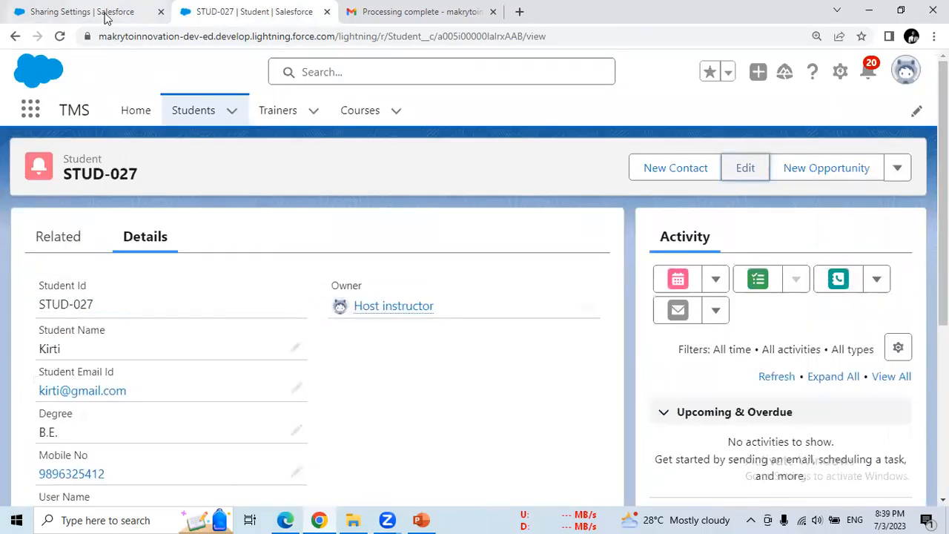
pyautogui.click(78, 14)
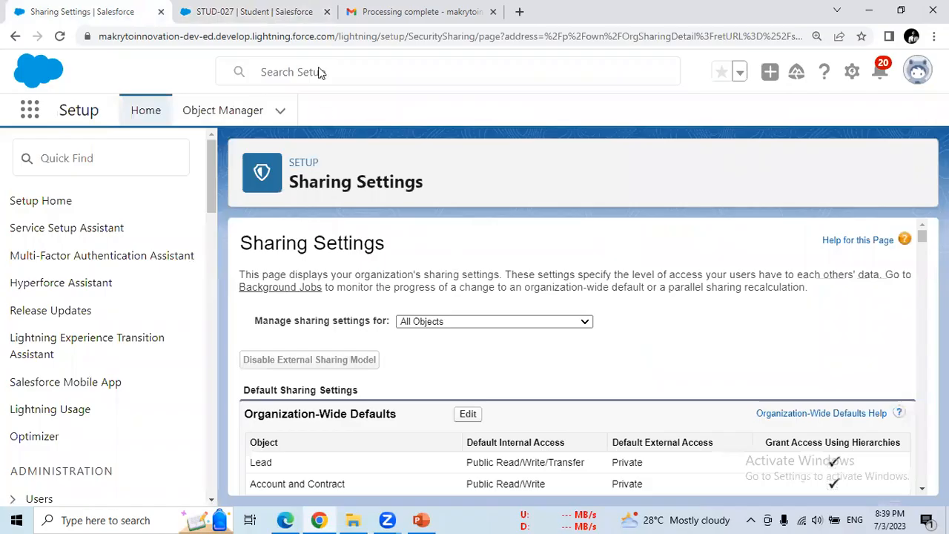
# - Bring the Gmail 'Processing complete' confirmation email to the front
pyautogui.click(401, 11)
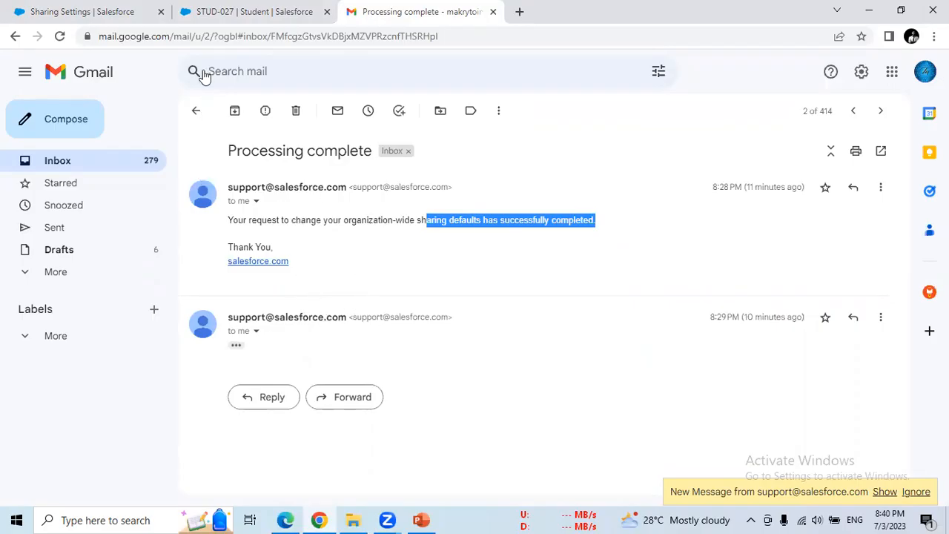
# - Glance at the STUD-027 record and Sharing Settings tabs, then come back to the Gmail email
pyautogui.click(222, 11)
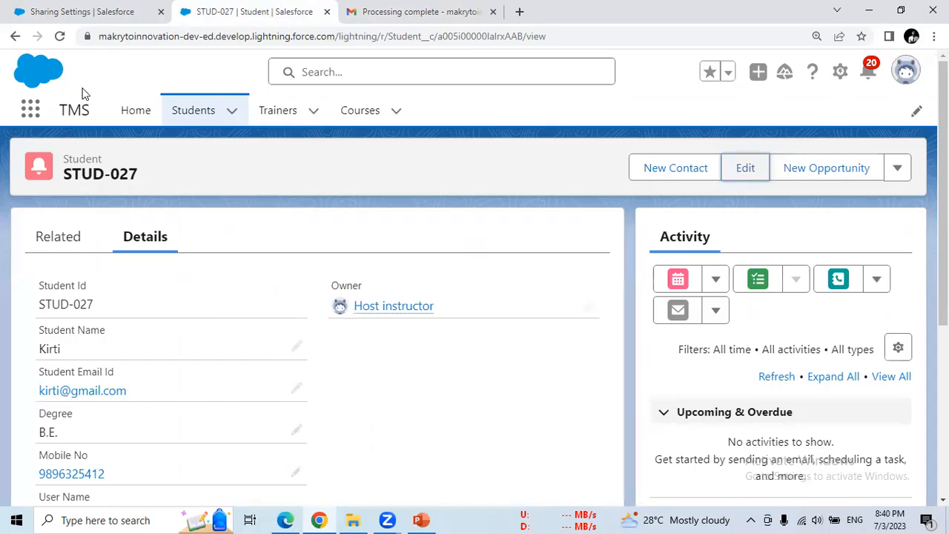
pyautogui.click(108, 16)
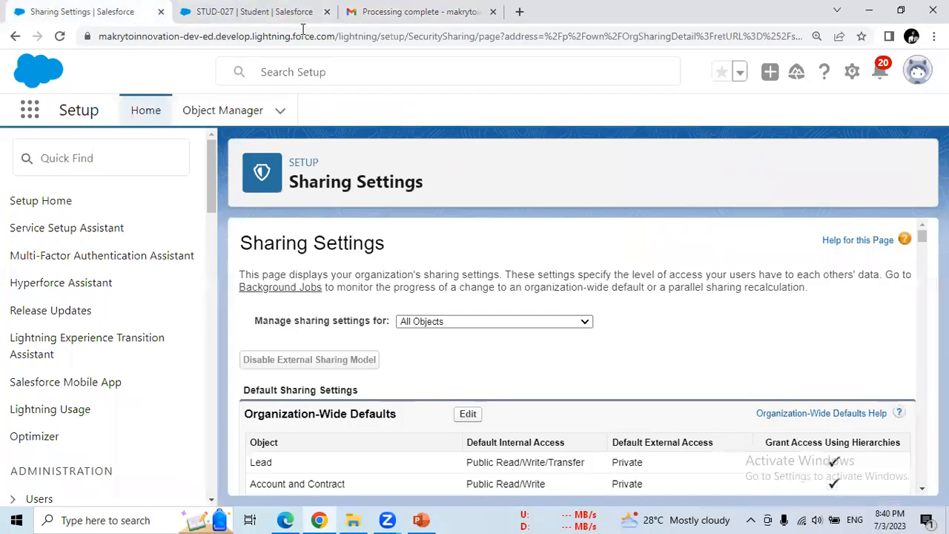
pyautogui.click(416, 11)
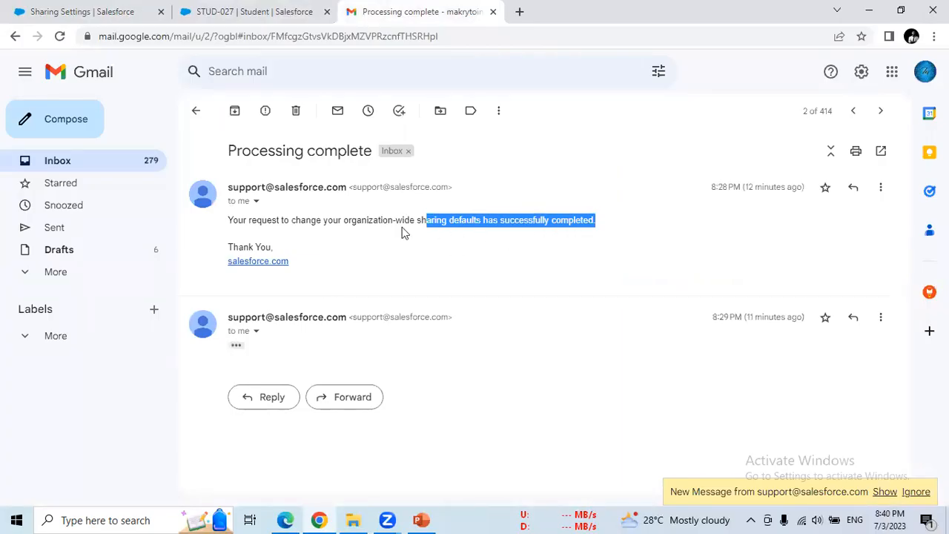
# - Expand the second confirmation message, highlight its completion sentence, then go back to Sharing Settings
pyautogui.click(236, 345)
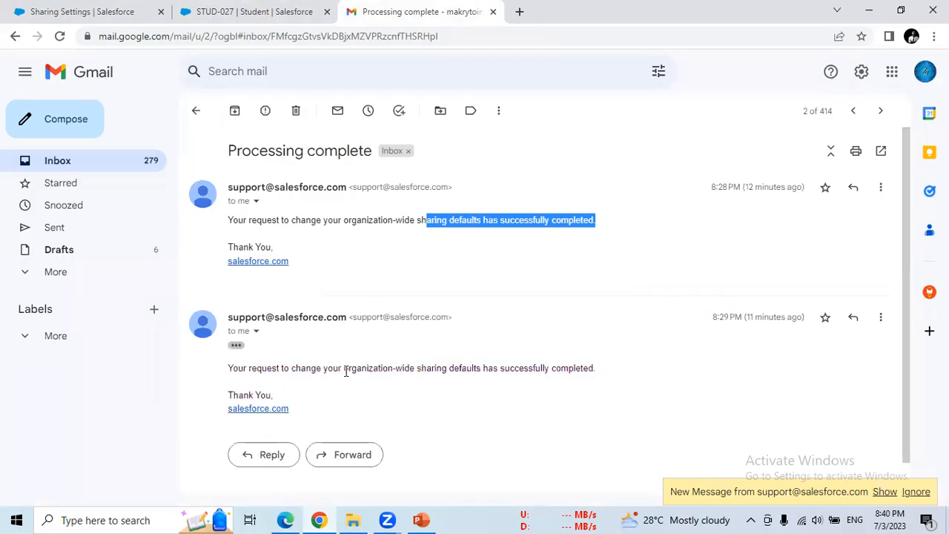
pyautogui.click(397, 371)
pyautogui.moveTo(397, 371); pyautogui.dragTo(595, 367)
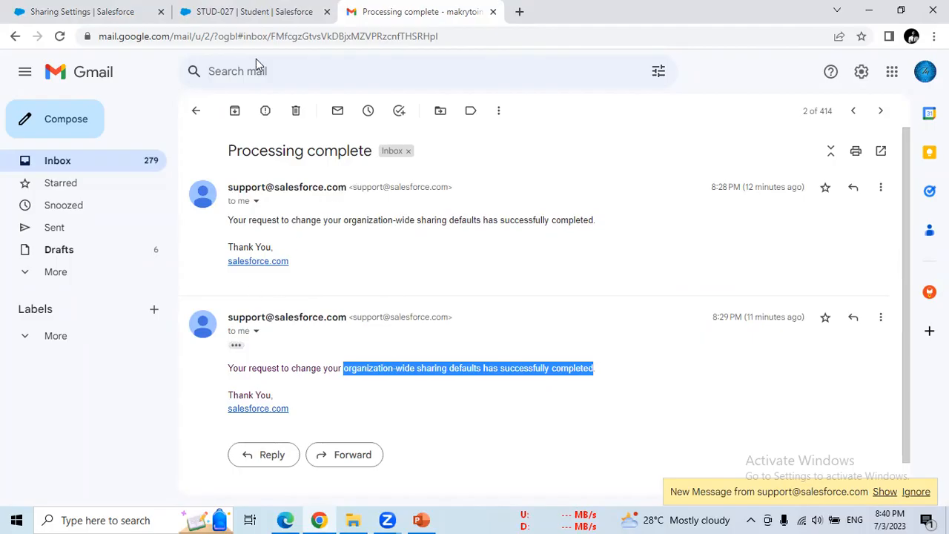
pyautogui.click(86, 13)
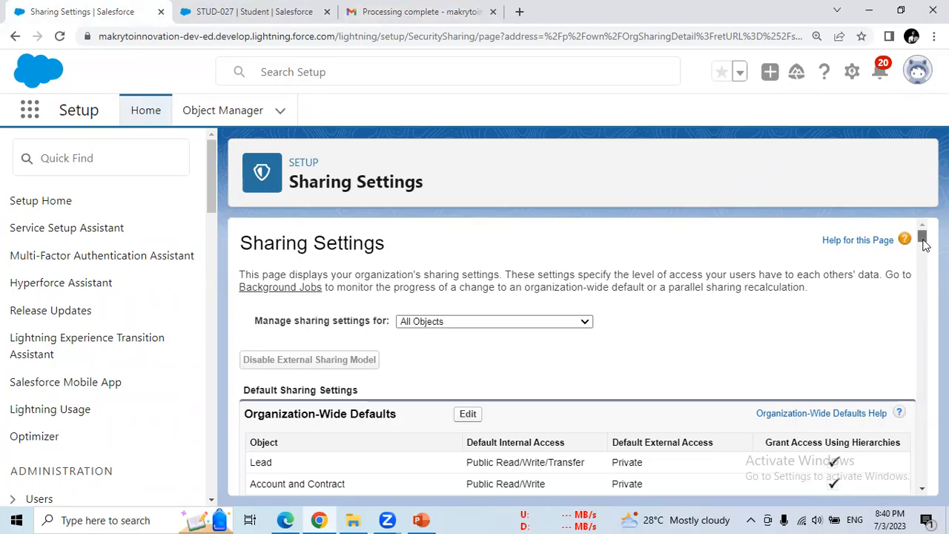
# - Review the organization-wide defaults table, then bring up PowerPoint's 'Organization Wide Default' slide
pyautogui.scroll(-1, 922, 236)
pyautogui.moveTo(922, 237); pyautogui.dragTo(923, 297)
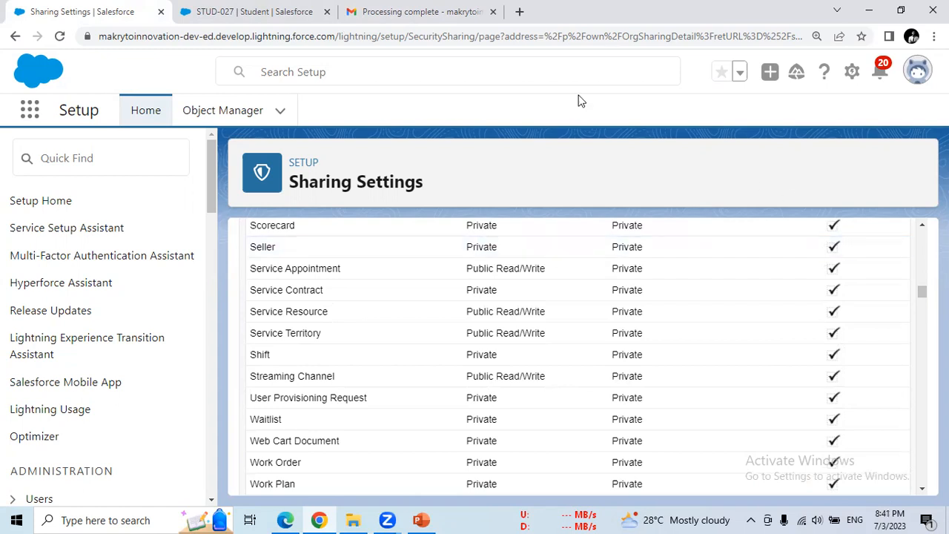
pyautogui.click(419, 519)
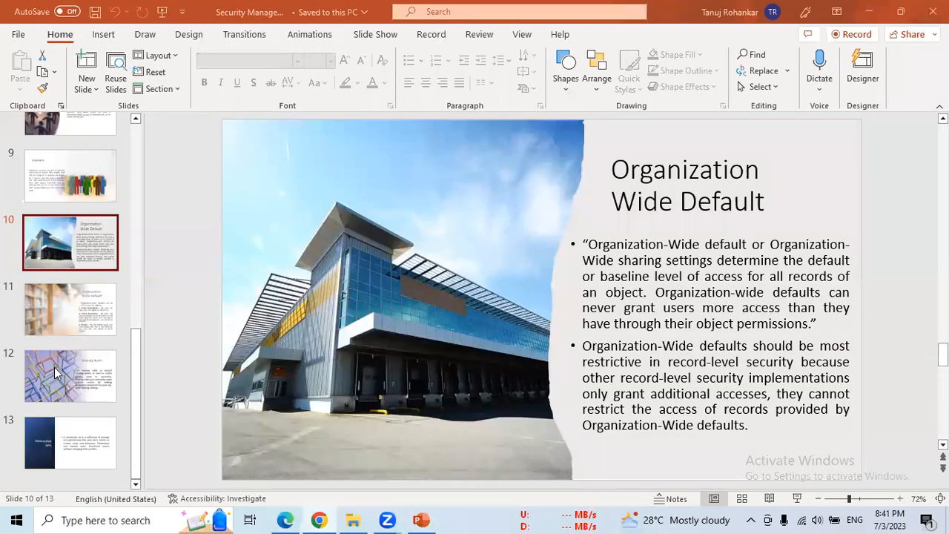
# - Go to slide 12, 'Sharing Rules', then return to the Salesforce Sharing Settings page
pyautogui.click(94, 387)
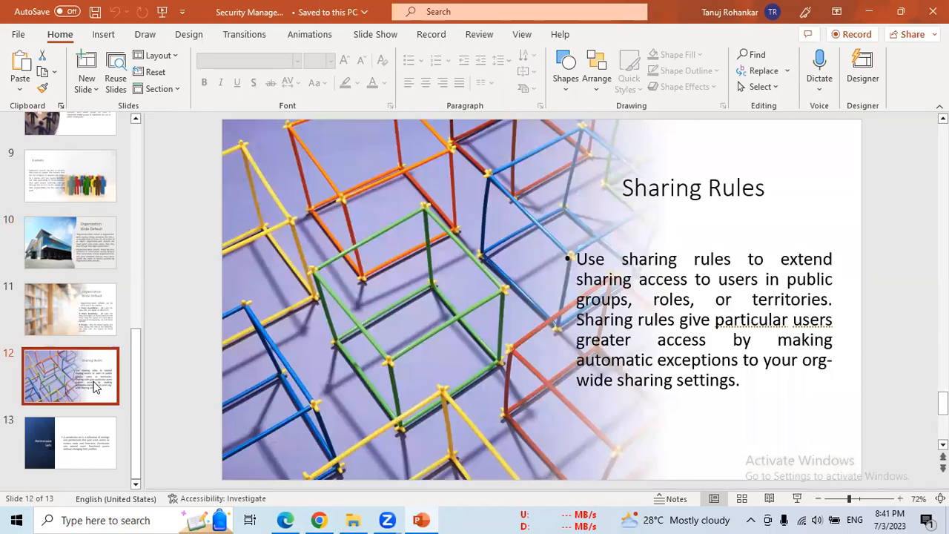
pyautogui.click(319, 520)
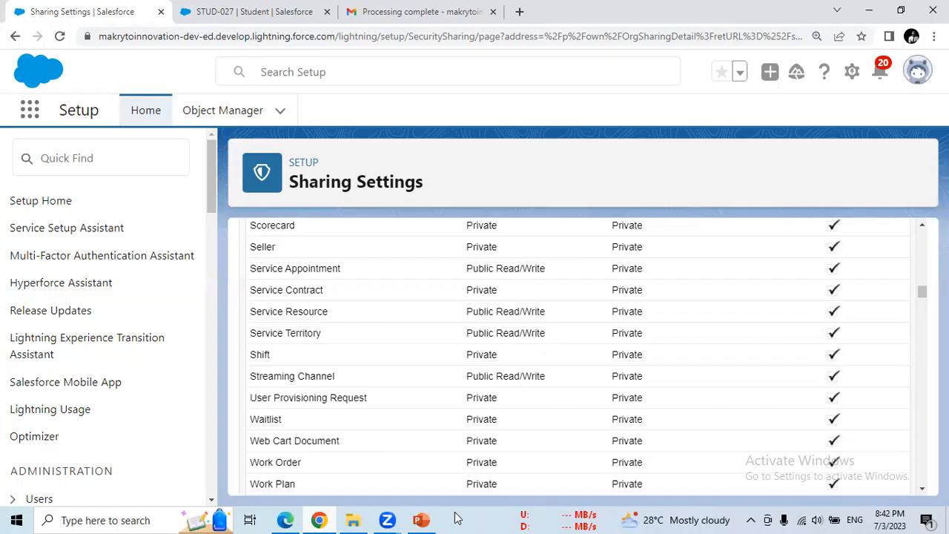
# - Bring PowerPoint back to the front on slide 12, 'Sharing Rules'
pyautogui.click(421, 520)
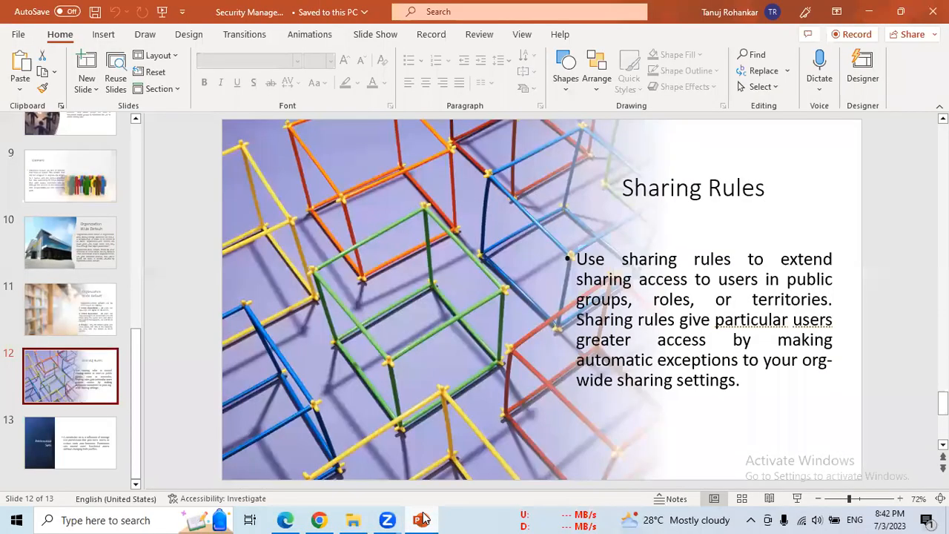
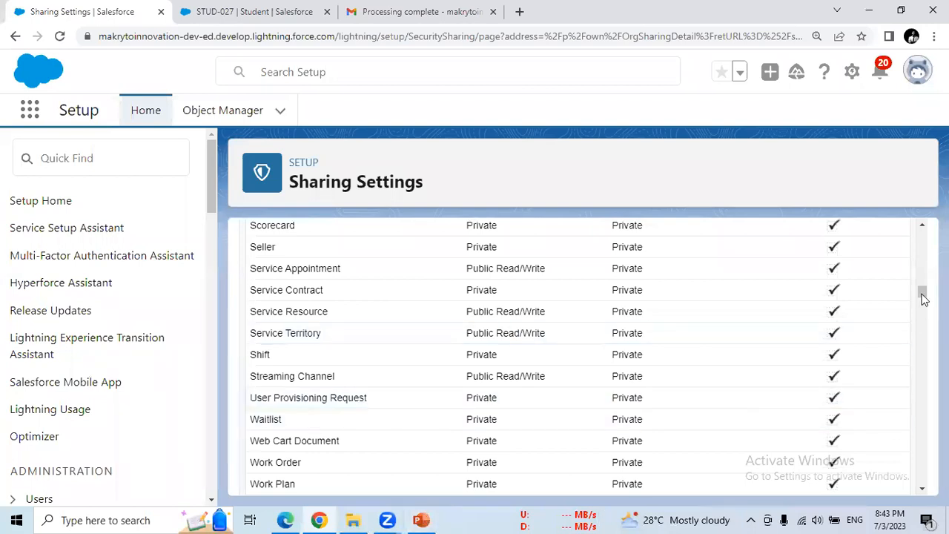
# - Scroll past the organization-wide defaults to the Lead and Account sharing rules
pyautogui.scroll(-7, 924, 303)
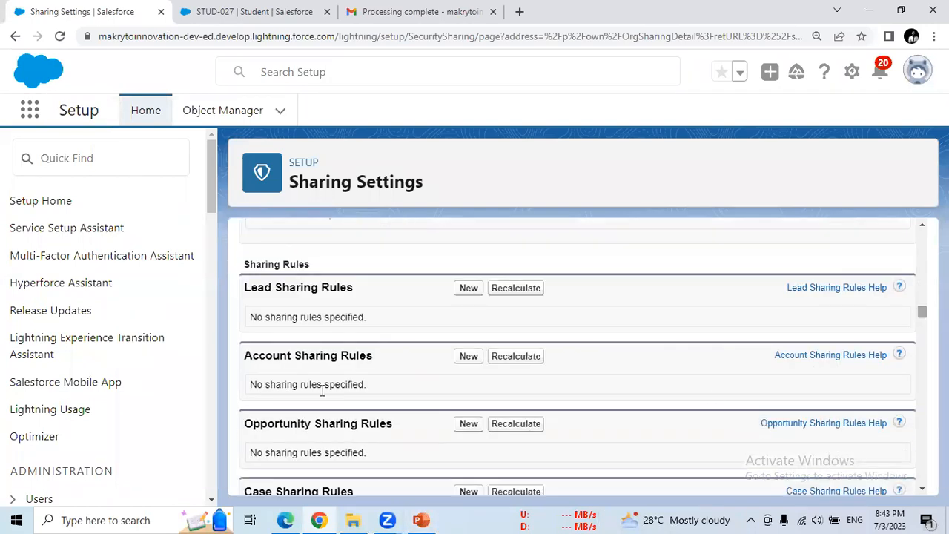
# - Highlight the Sharing Rules heading and scroll down the list to the Student section
pyautogui.moveTo(243, 265); pyautogui.dragTo(313, 266)
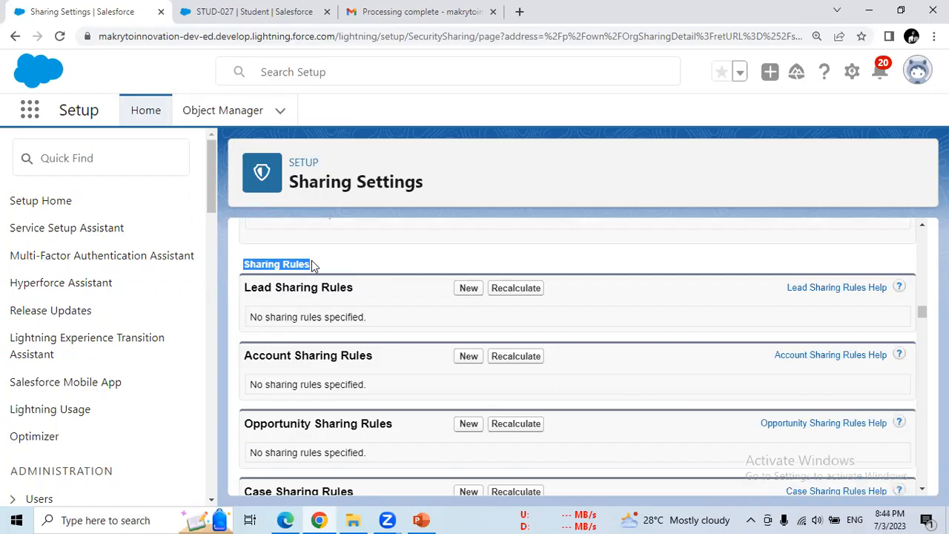
pyautogui.moveTo(923, 318); pyautogui.dragTo(923, 479)
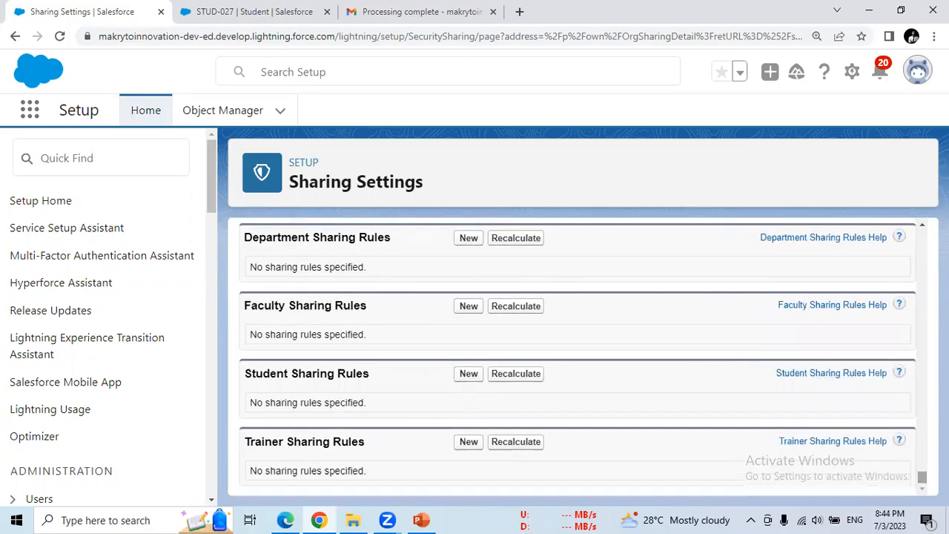
pyautogui.moveTo(922, 480); pyautogui.dragTo(922, 481)
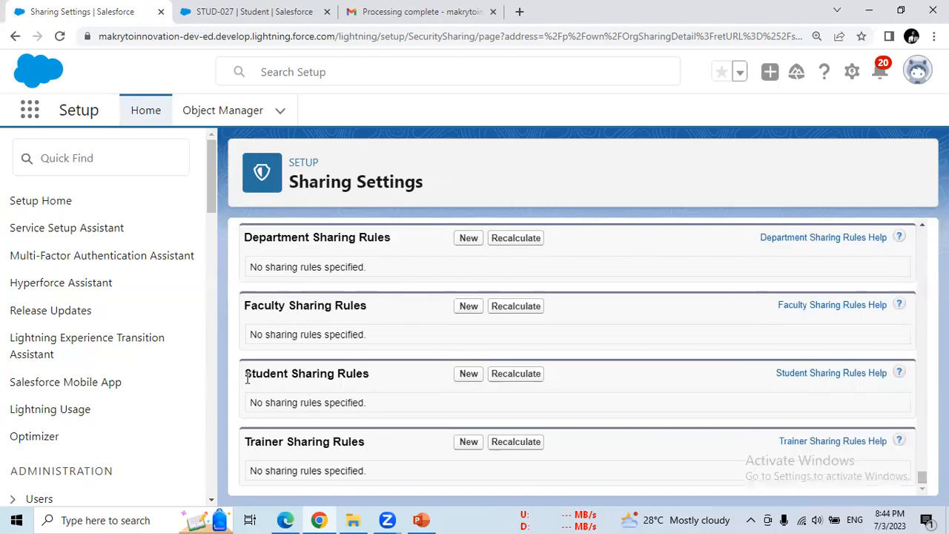
pyautogui.moveTo(923, 477); pyautogui.dragTo(920, 419)
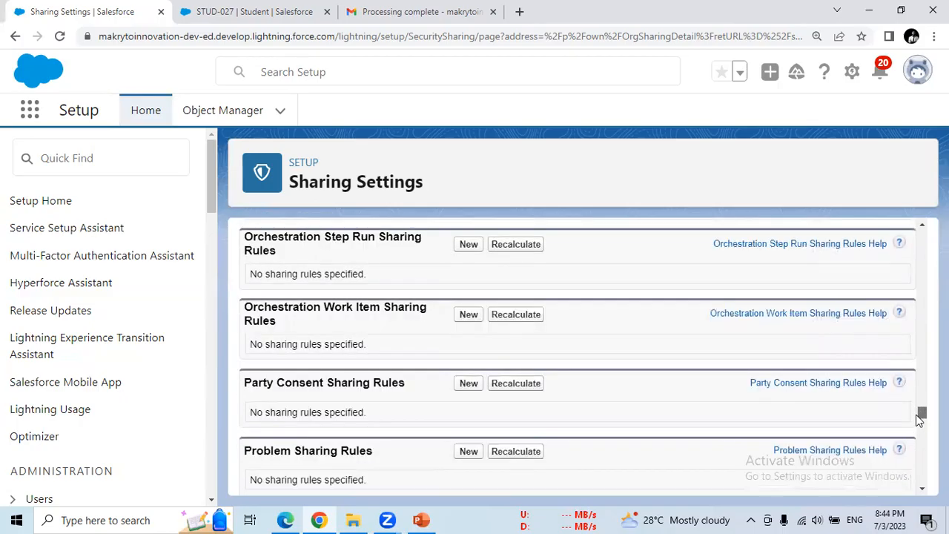
pyautogui.moveTo(920, 419); pyautogui.dragTo(922, 477)
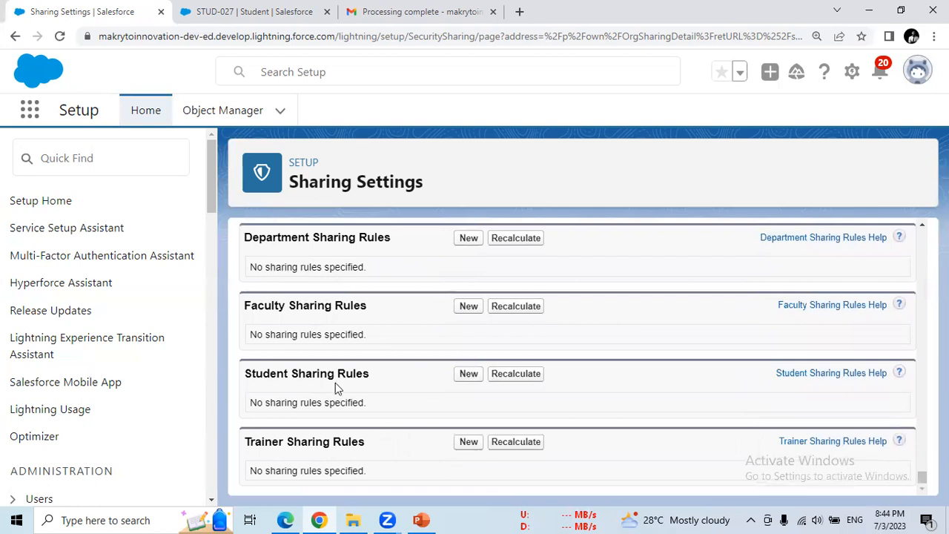
# - Highlight the Student Sharing Rules heading and start a new Student sharing rule
pyautogui.doubleClick(260, 376)
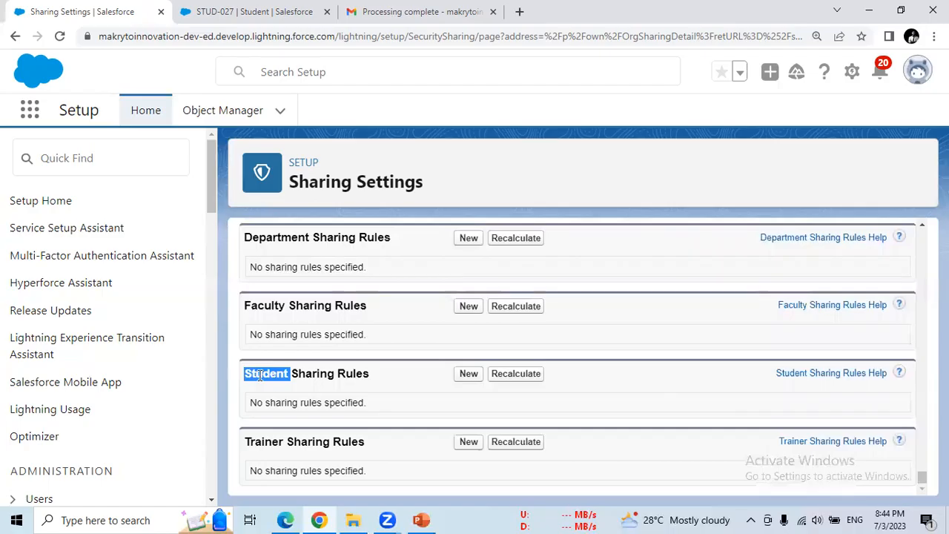
pyautogui.moveTo(286, 373); pyautogui.dragTo(374, 376)
pyautogui.click(468, 375)
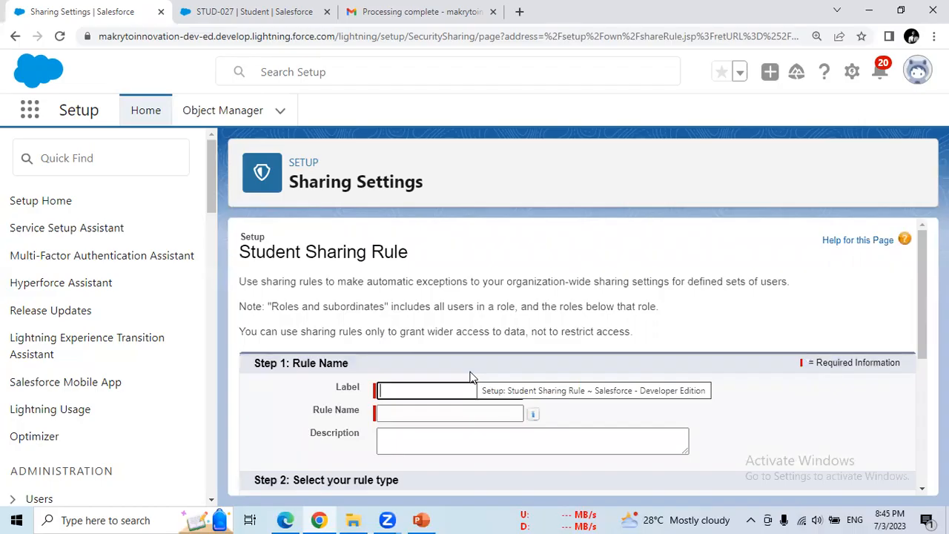
# - Give the new Student sharing rule the label and rule name SR1, then go to the STUD-027 record
pyautogui.write('SR1')
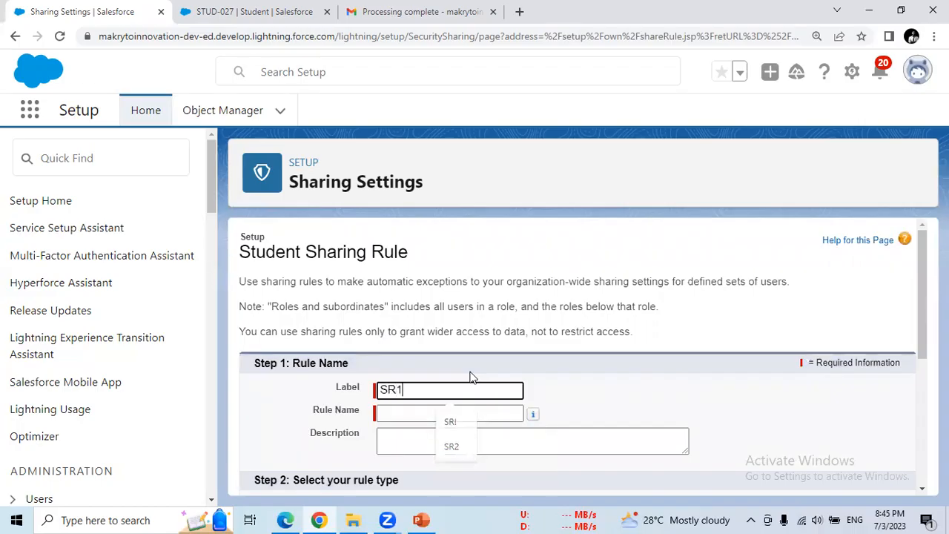
pyautogui.click(466, 415)
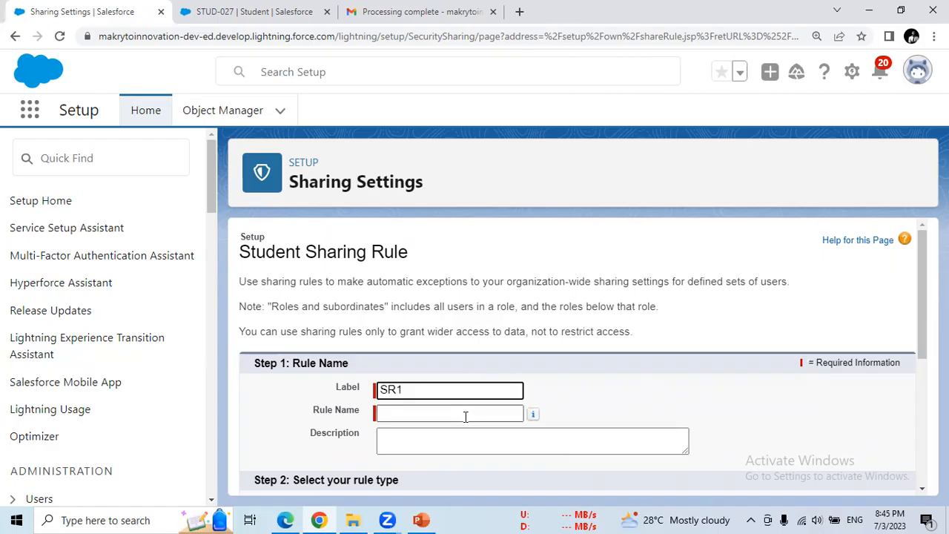
pyautogui.scroll(-2, 921, 340)
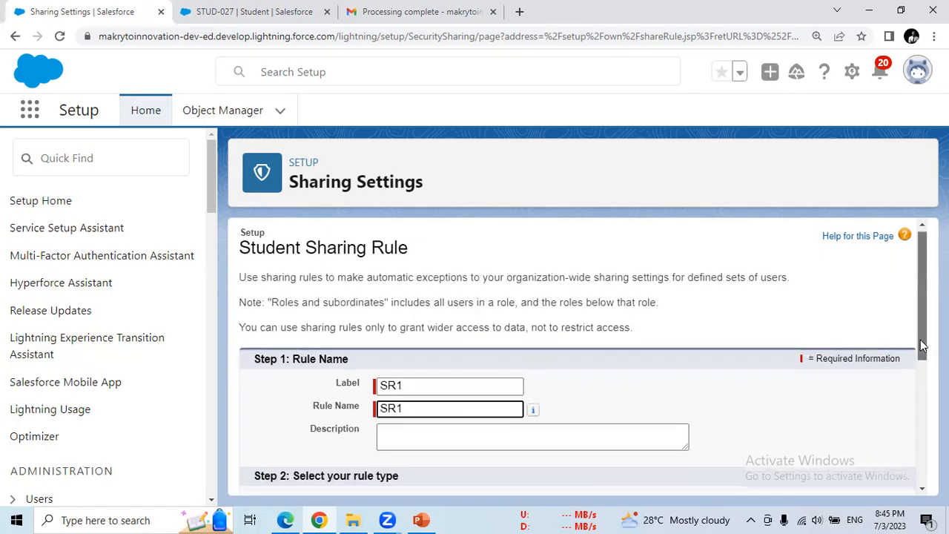
pyautogui.scroll(-5, 921, 339)
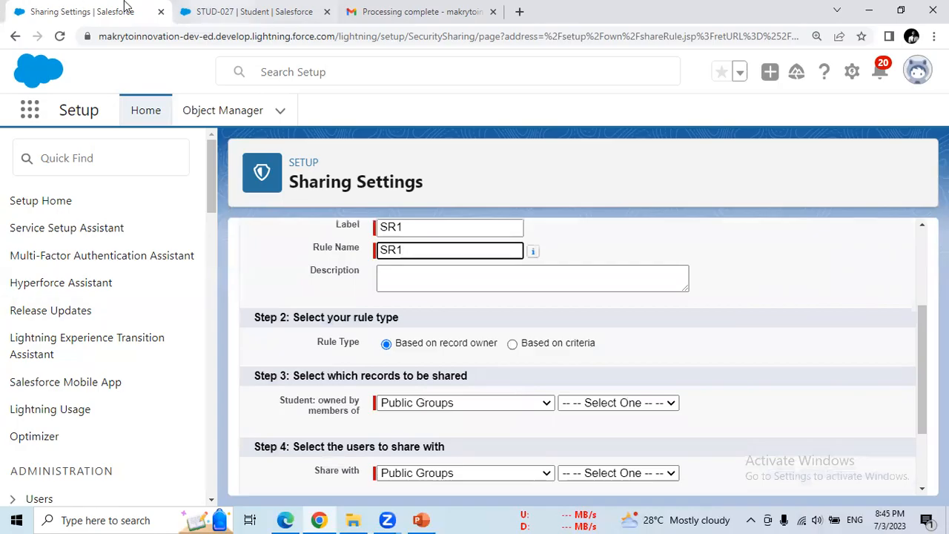
pyautogui.click(249, 11)
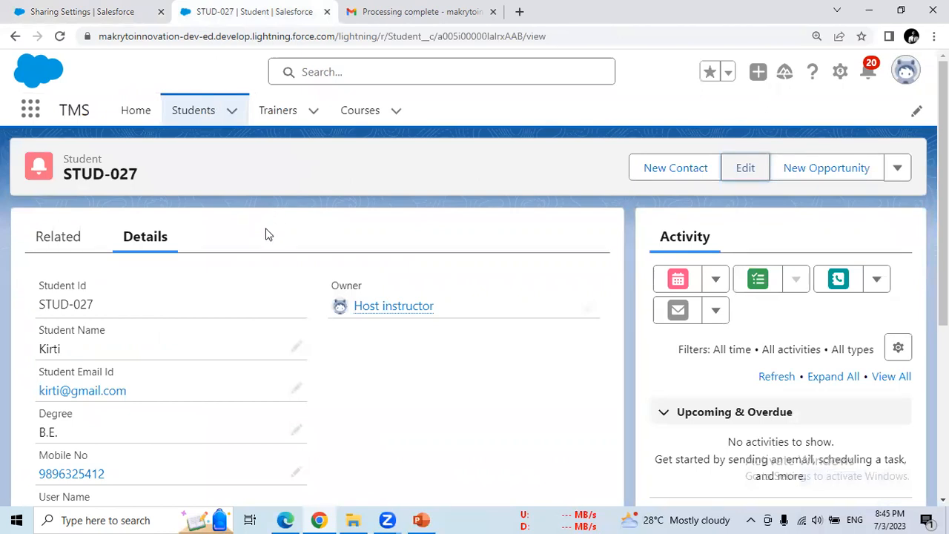
# - View the STUD-027 record in the second browser window, then return to the Students list
pyautogui.click(286, 520)
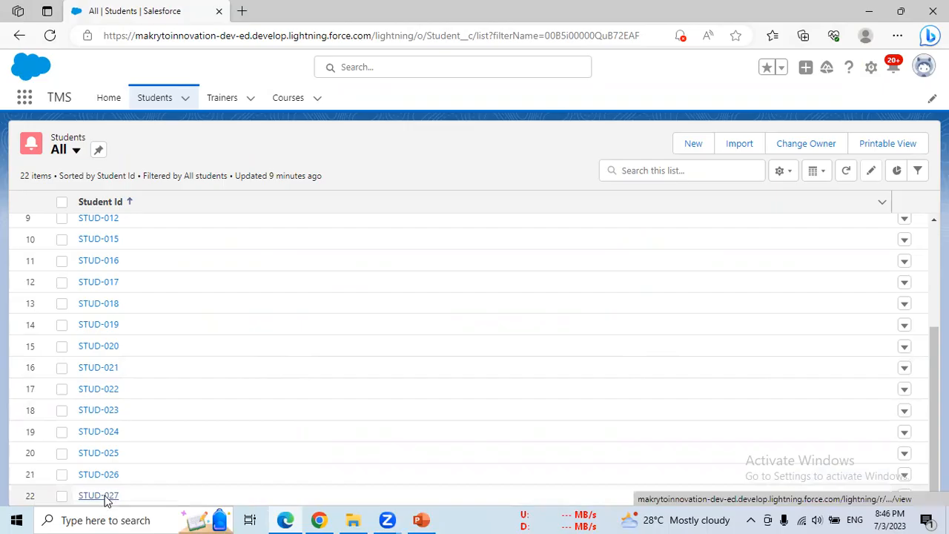
pyautogui.click(105, 497)
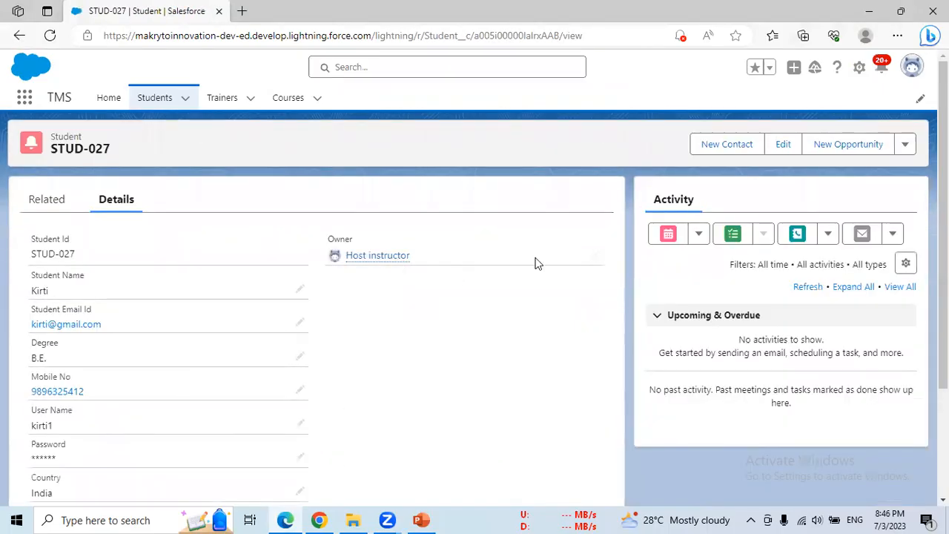
pyautogui.click(729, 146)
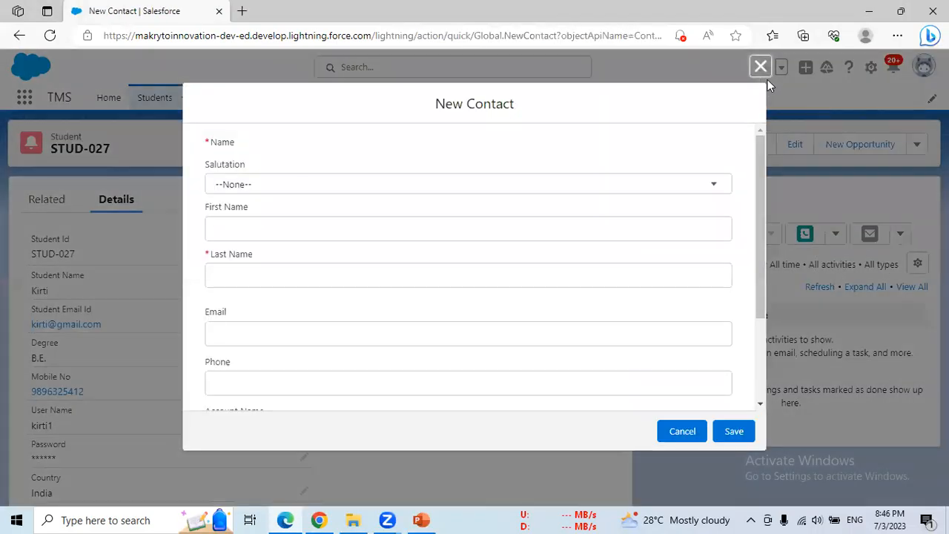
pyautogui.click(759, 67)
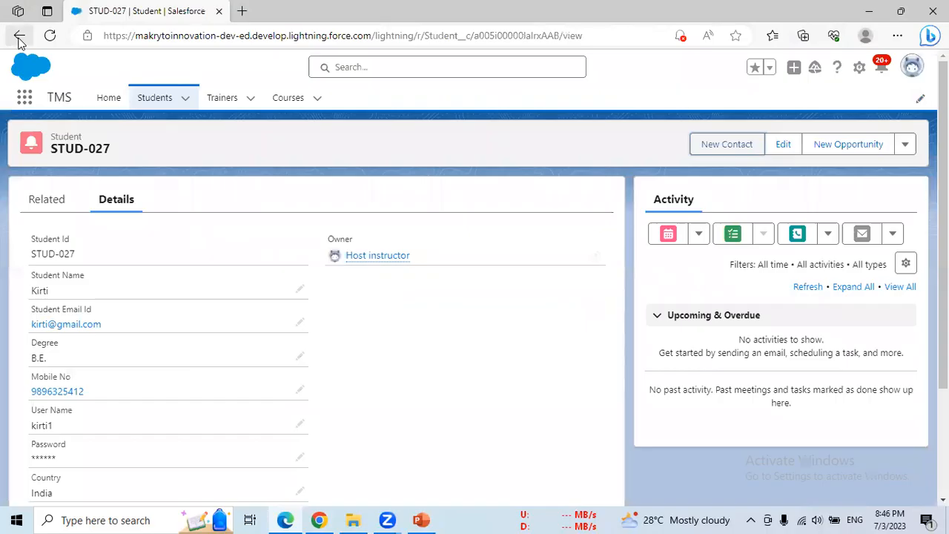
pyautogui.click(20, 36)
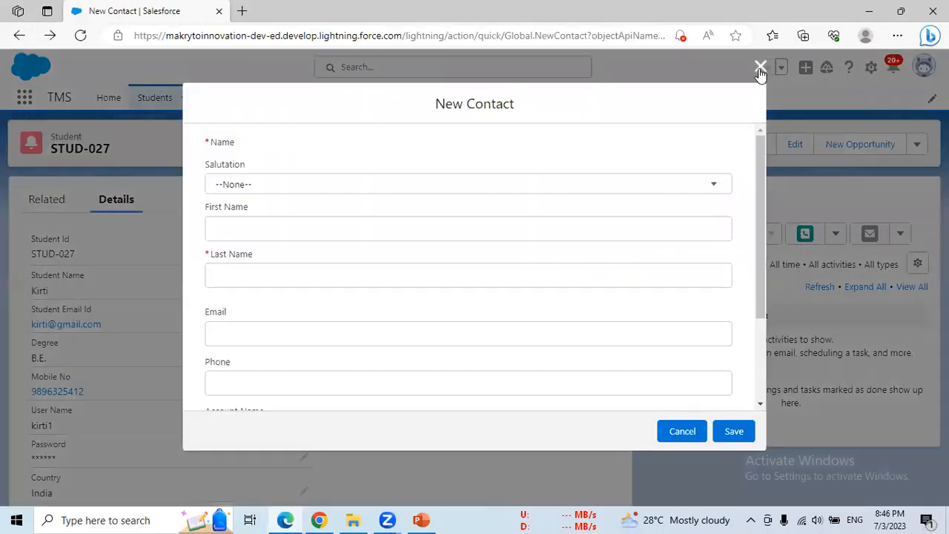
pyautogui.click(760, 67)
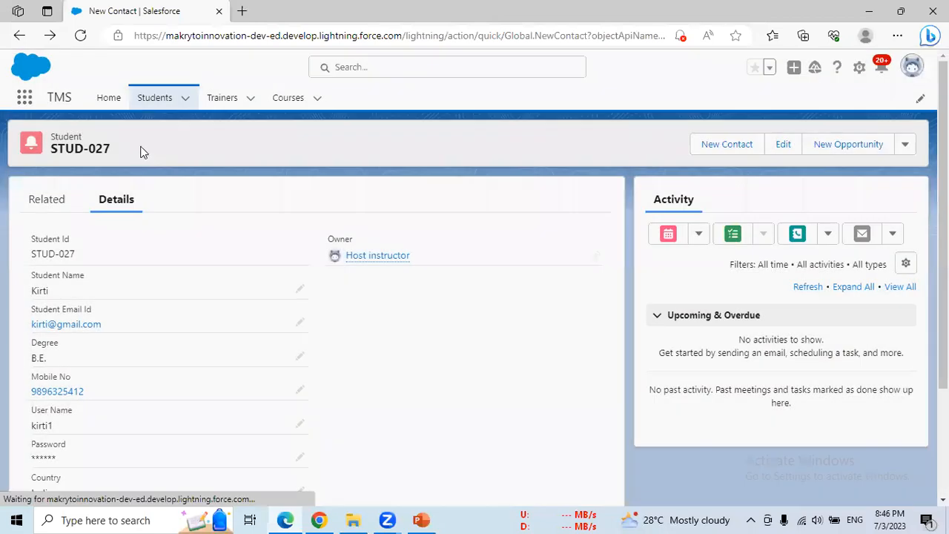
pyautogui.click(175, 104)
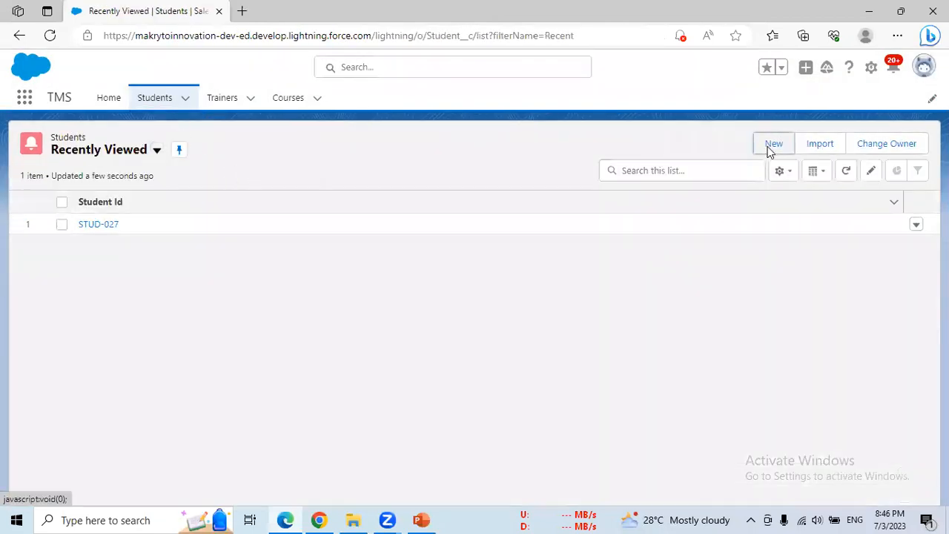
# - Create and save student record STUD-028 with a student name and a password
pyautogui.click(770, 146)
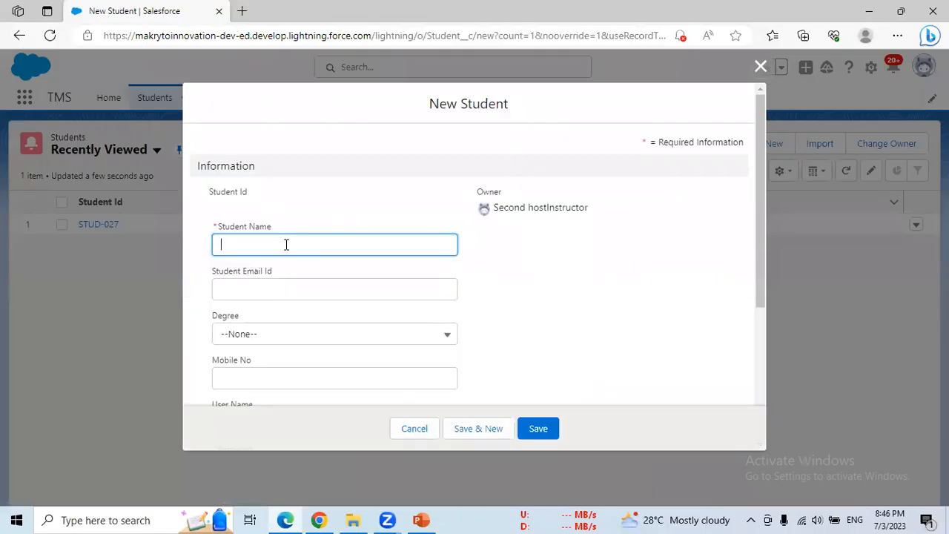
pyautogui.write('hitesh')
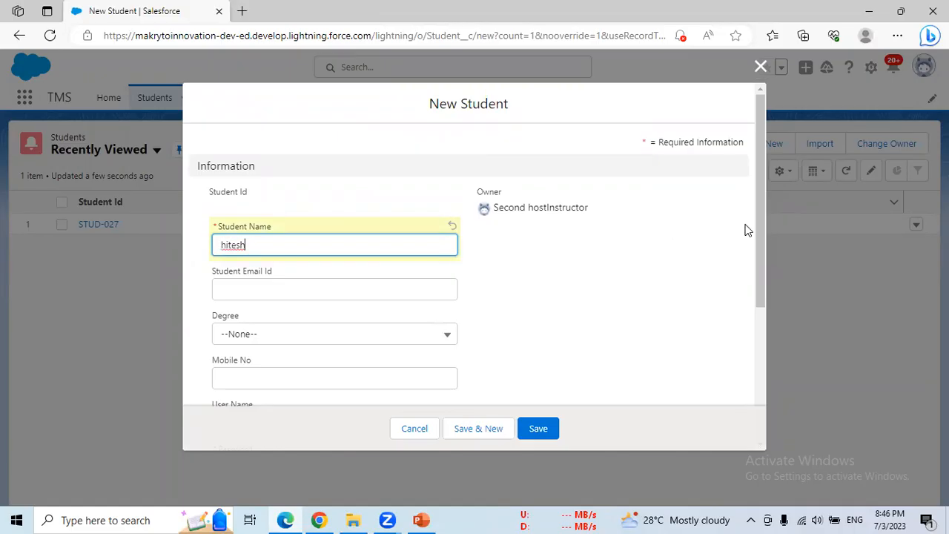
pyautogui.scroll(-2, 759, 257)
pyautogui.click(311, 320)
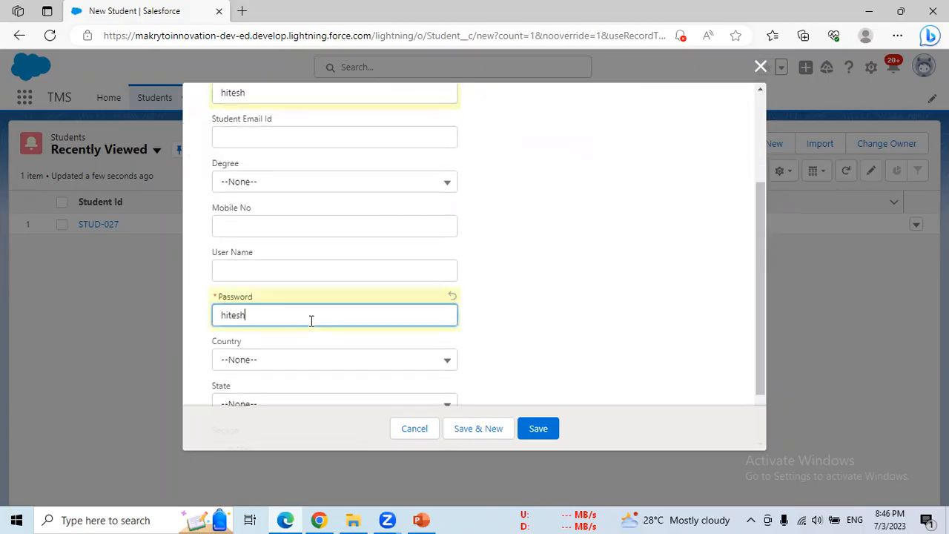
pyautogui.click(540, 437)
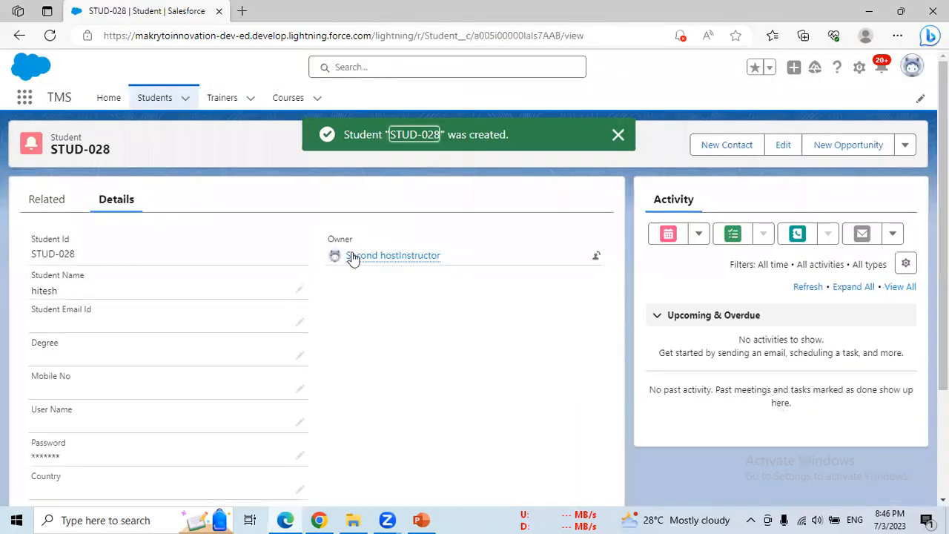
pyautogui.moveTo(379, 259)
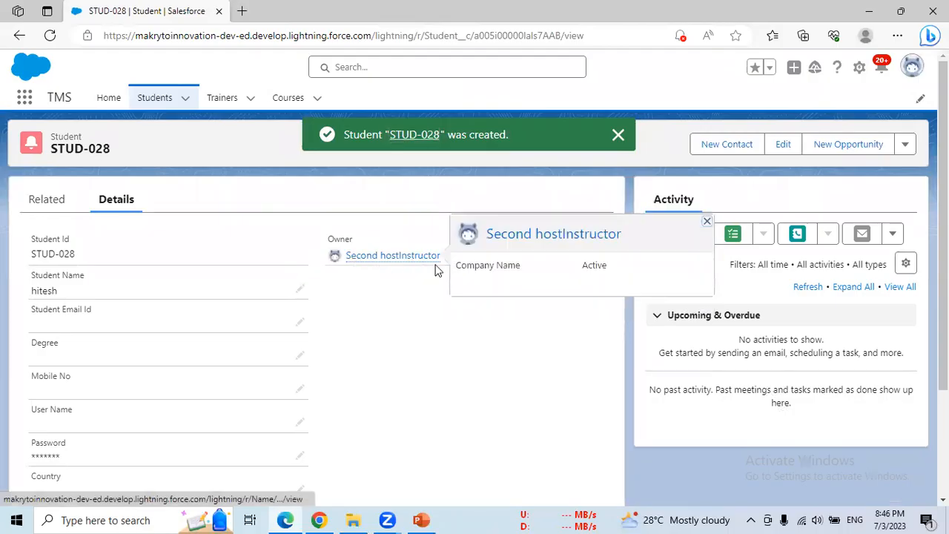
# - Go back to the other browser window, reload STUD-027, and go to the Students overview
pyautogui.click(319, 520)
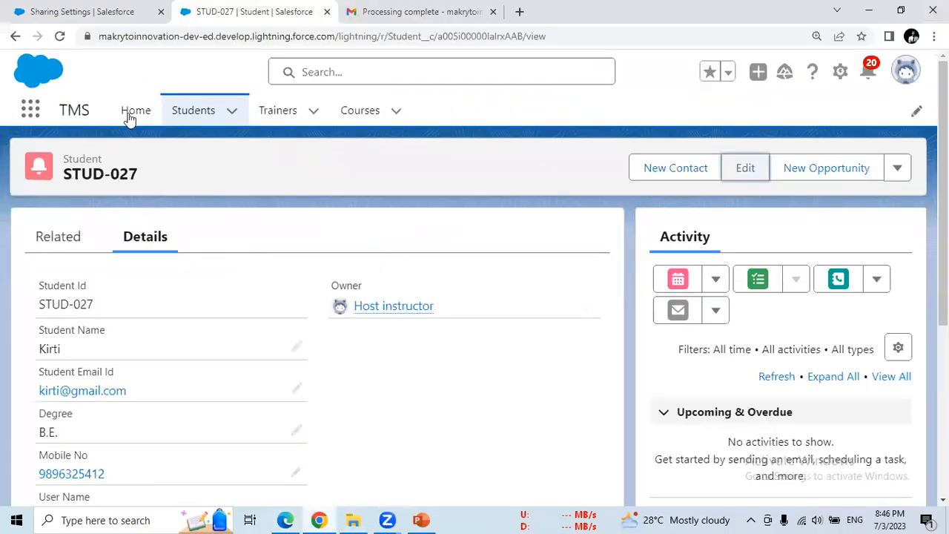
pyautogui.click(59, 36)
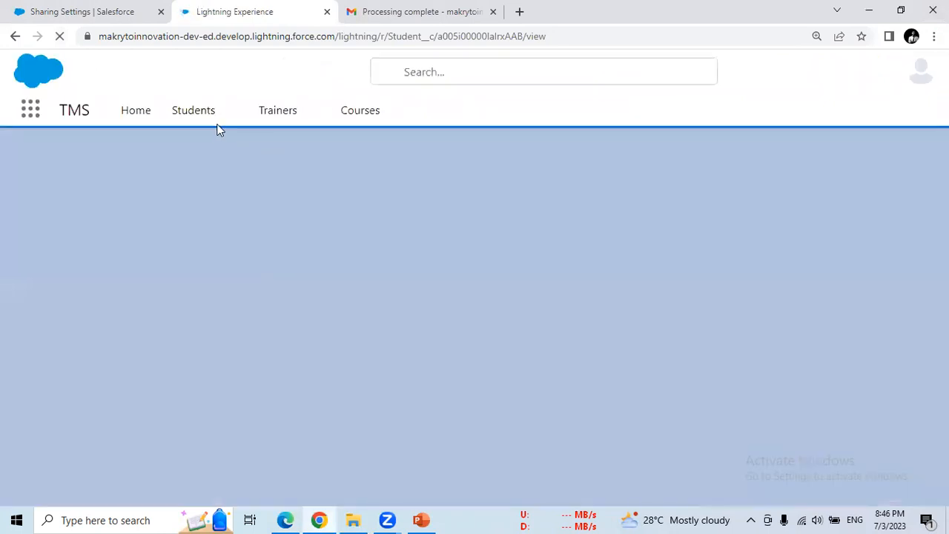
pyautogui.click(207, 119)
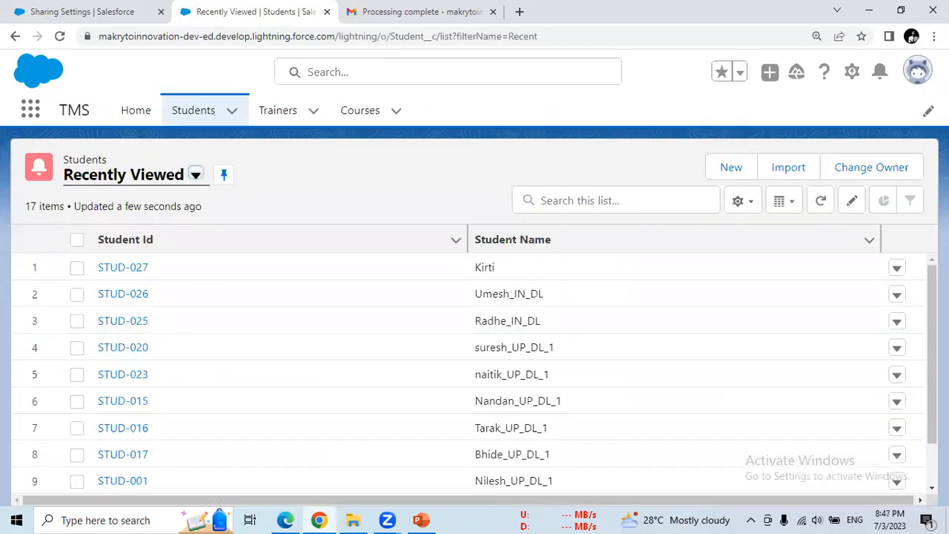
pyautogui.scroll(-2, 475, 371)
pyautogui.scroll(-2, 475, 374)
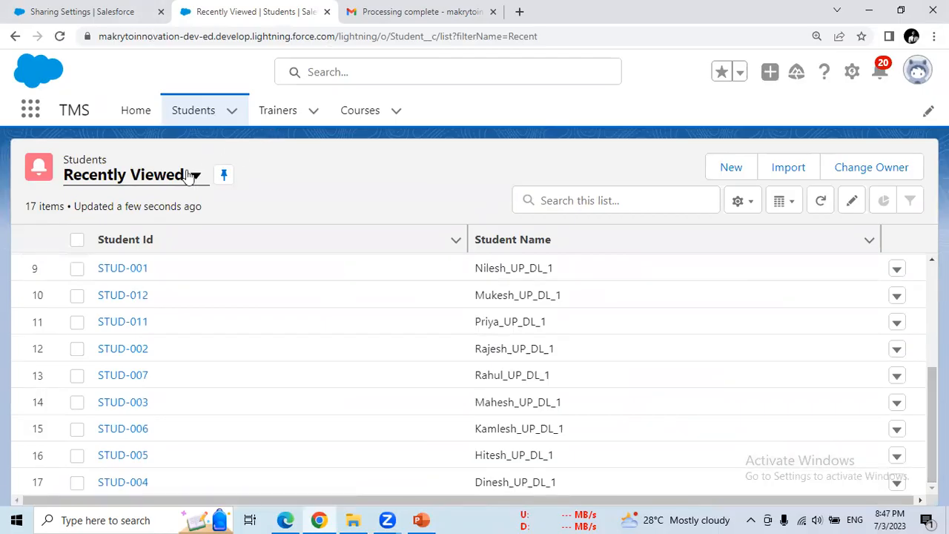
# - Switch the Students list view to All, showing 23 records, and go to STUD-028
pyautogui.click(195, 176)
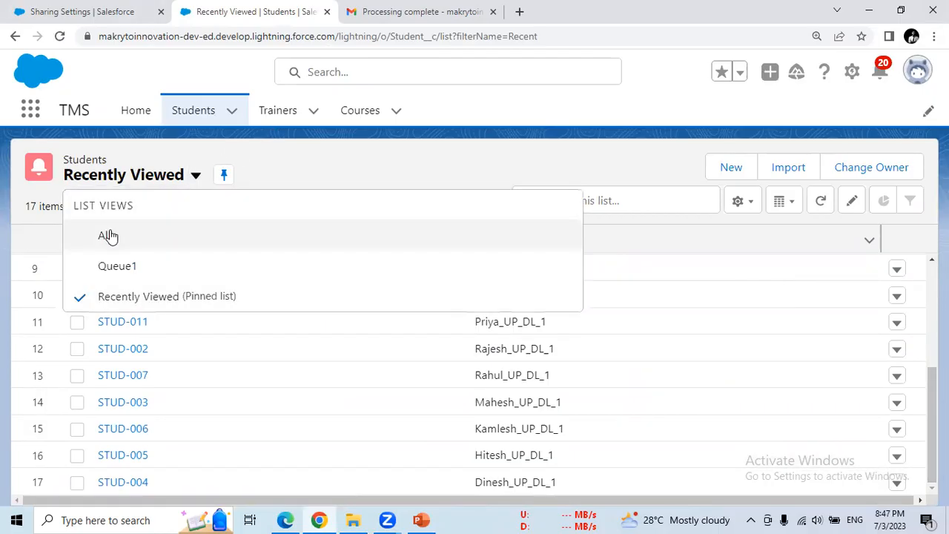
pyautogui.click(107, 236)
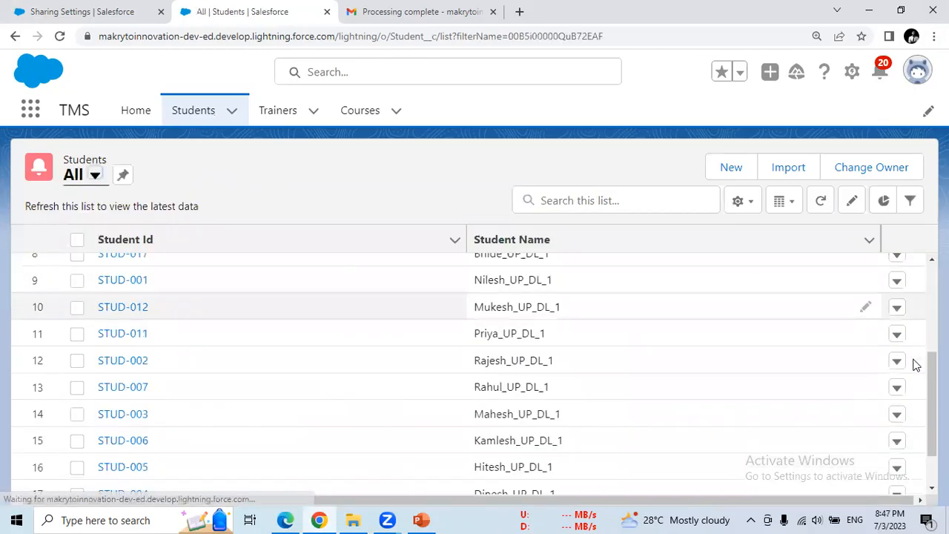
pyautogui.scroll(-5, 474, 371)
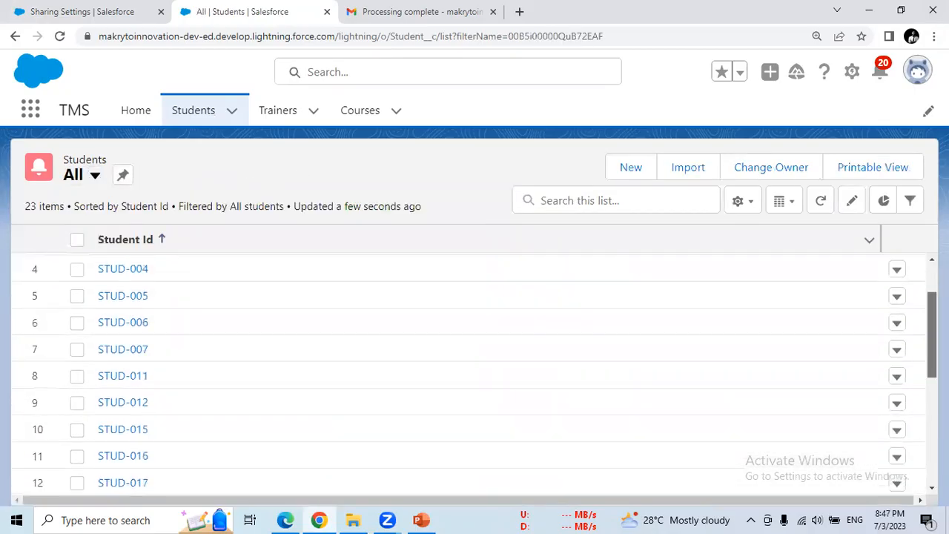
pyautogui.scroll(-5, 474, 371)
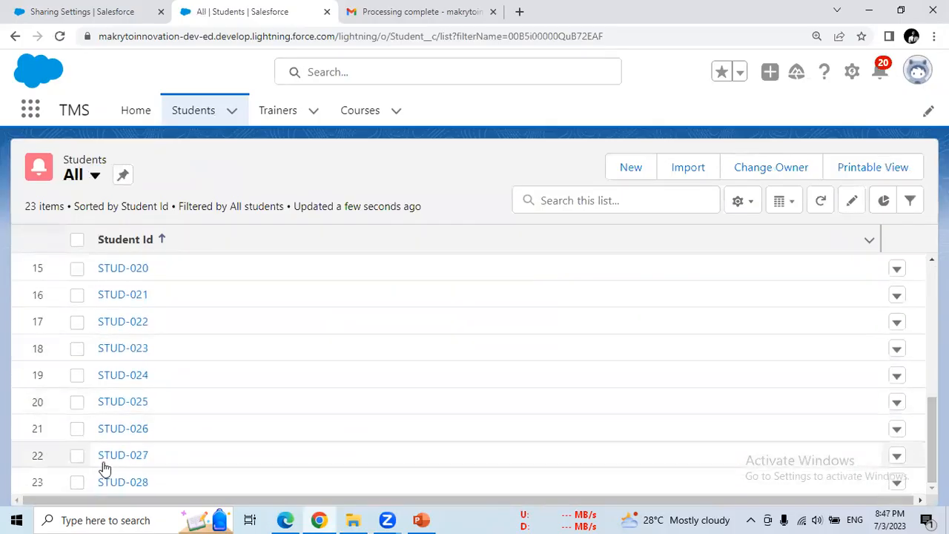
pyautogui.click(121, 486)
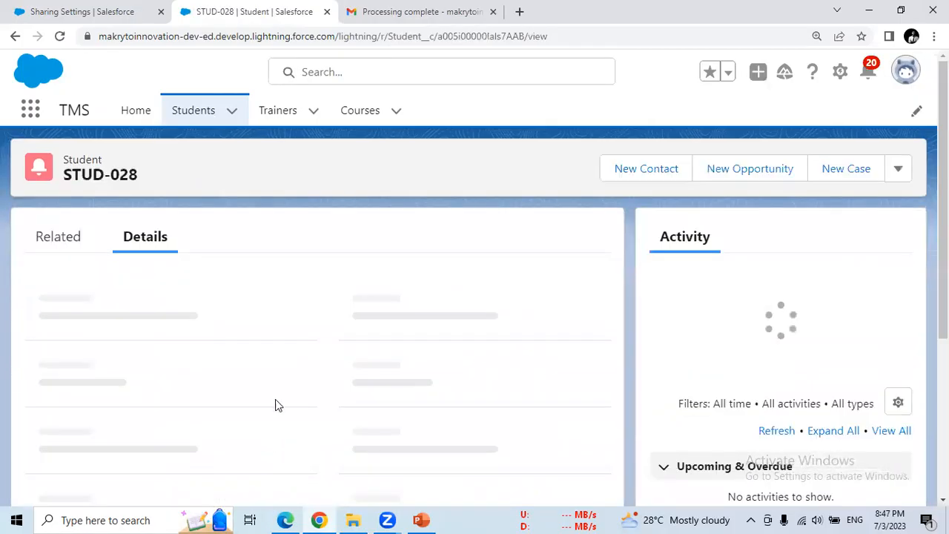
# - Look at the users available as STUD-028's new owner, then cancel the owner change
pyautogui.moveTo(368, 315)
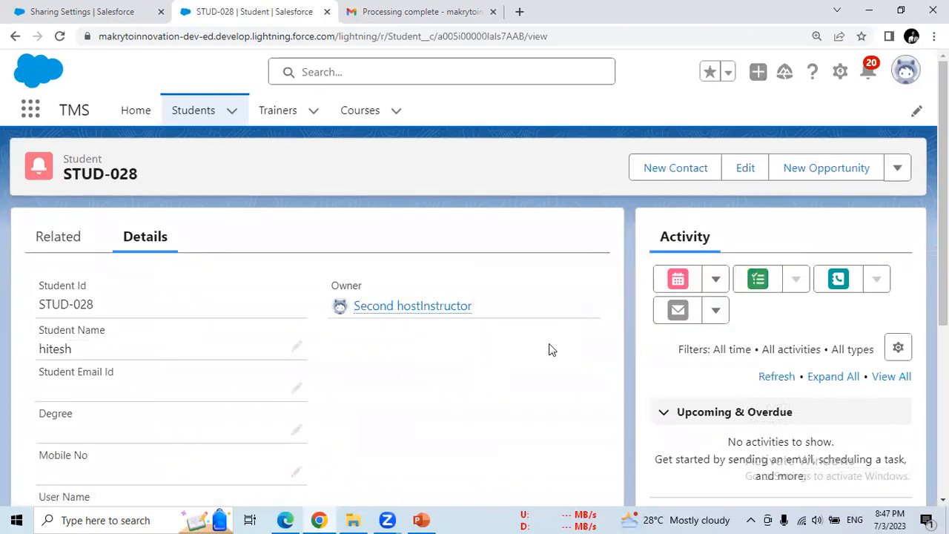
pyautogui.scroll(-4, 475, 341)
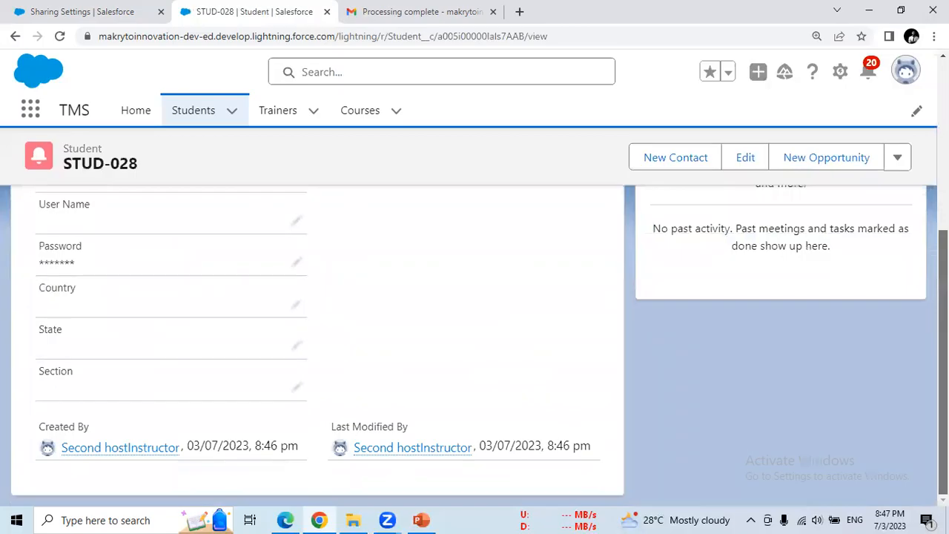
pyautogui.scroll(5, 631, 265)
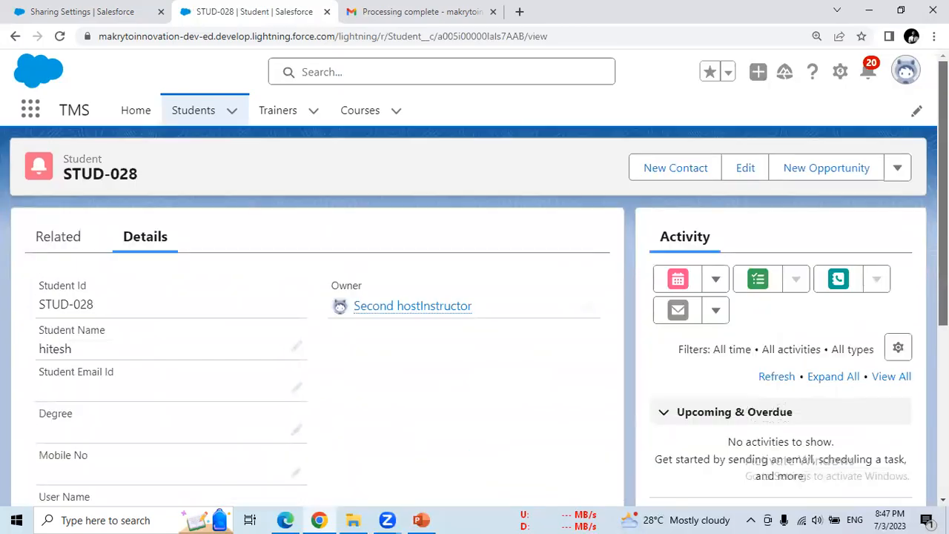
pyautogui.click(586, 309)
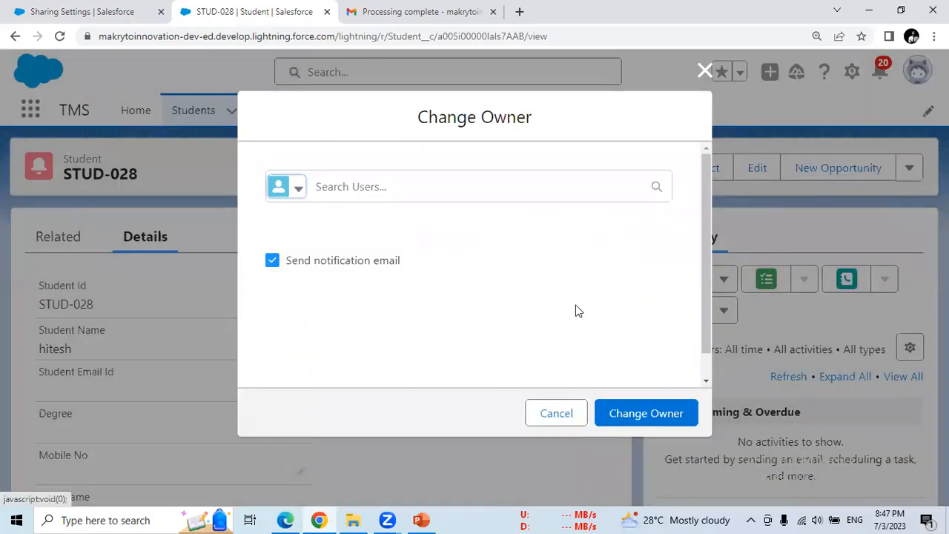
pyautogui.click(488, 187)
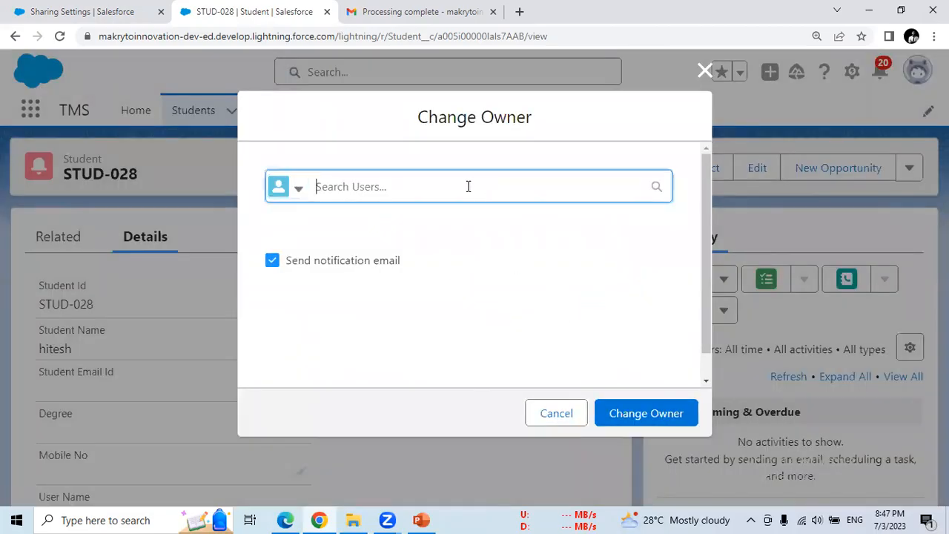
pyautogui.click(705, 71)
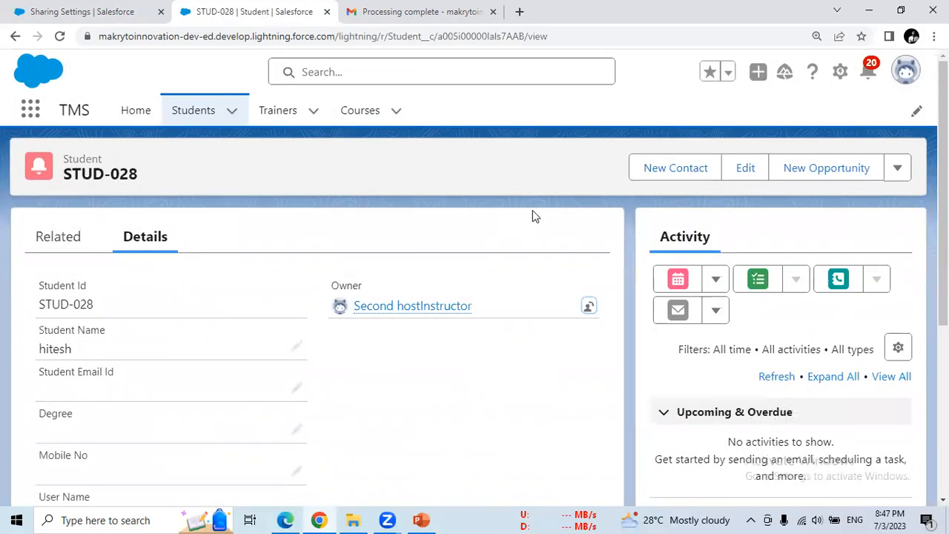
# - Try transferring STUD-028 to another host instructor and dismiss the missing Read permission error
pyautogui.click(589, 306)
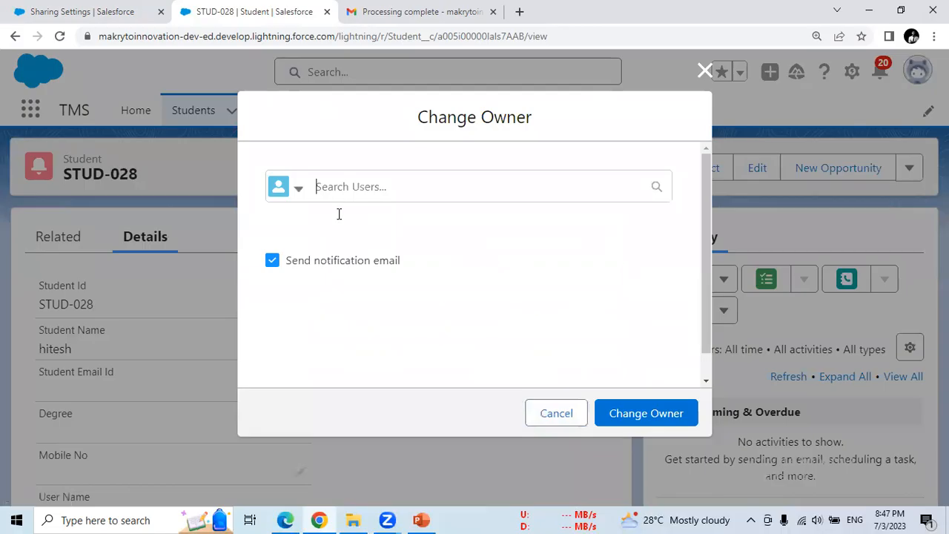
pyautogui.click(329, 191)
pyautogui.click(333, 271)
pyautogui.click(636, 418)
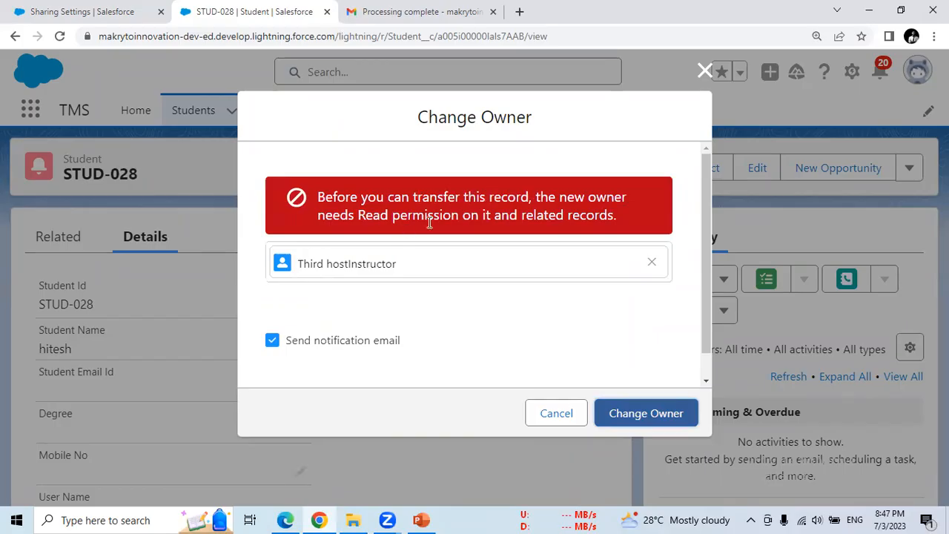
pyautogui.click(623, 420)
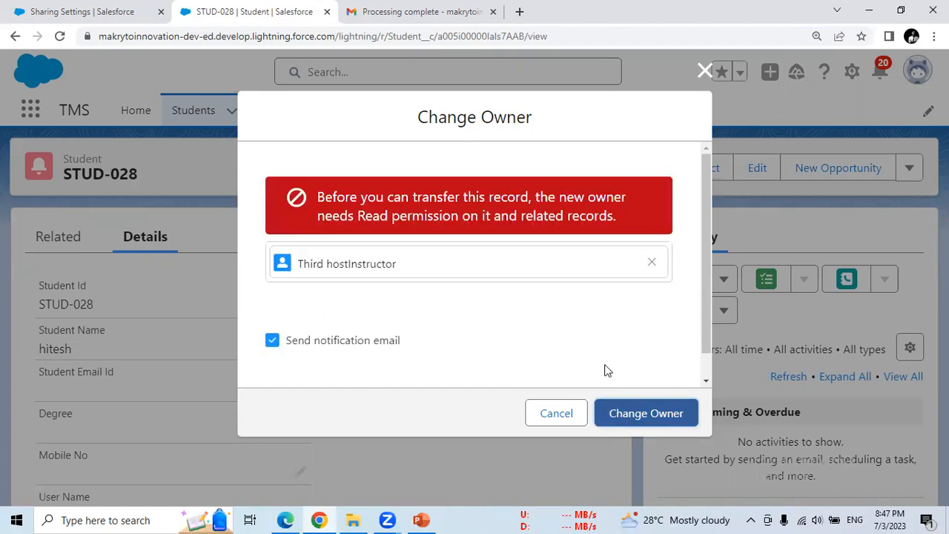
pyautogui.click(705, 71)
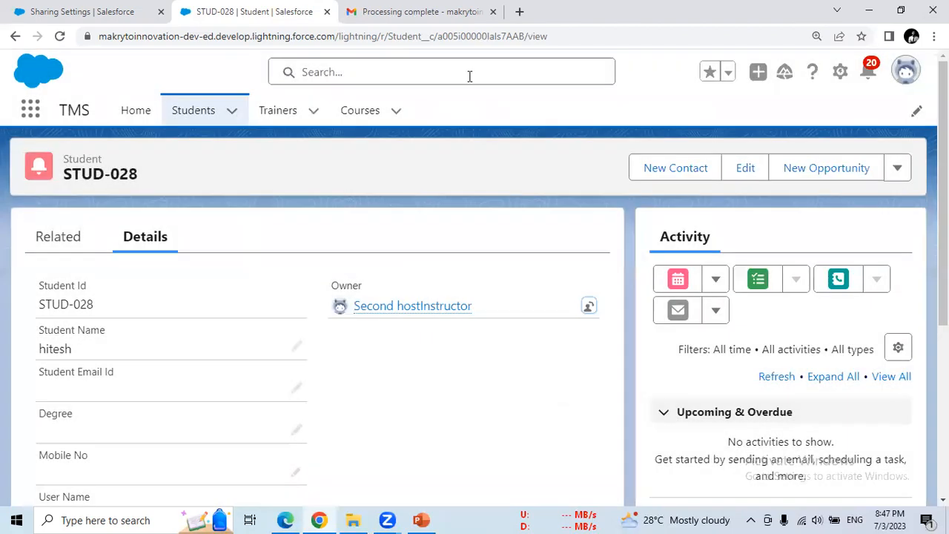
pyautogui.click(116, 13)
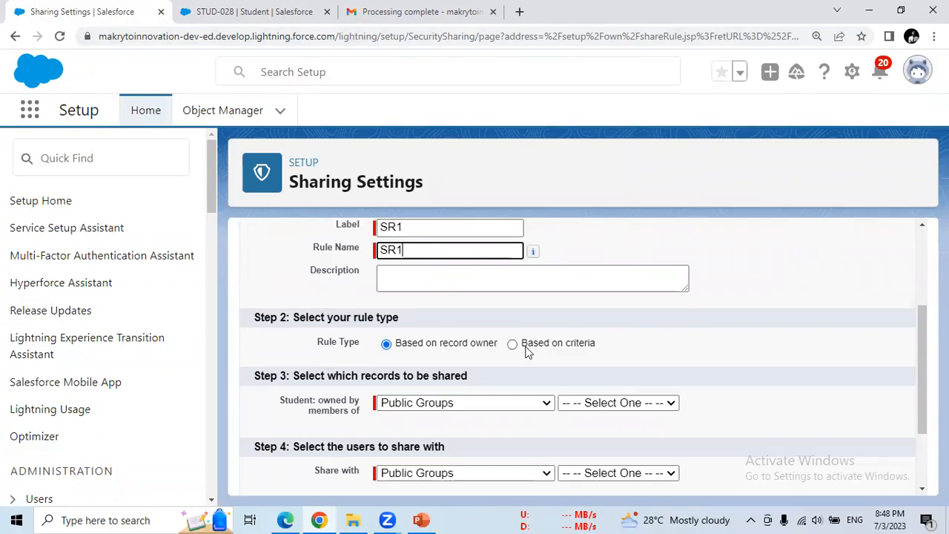
# - Highlight the rule type options on the SR1 sharing rule form
pyautogui.moveTo(412, 344); pyautogui.dragTo(585, 352)
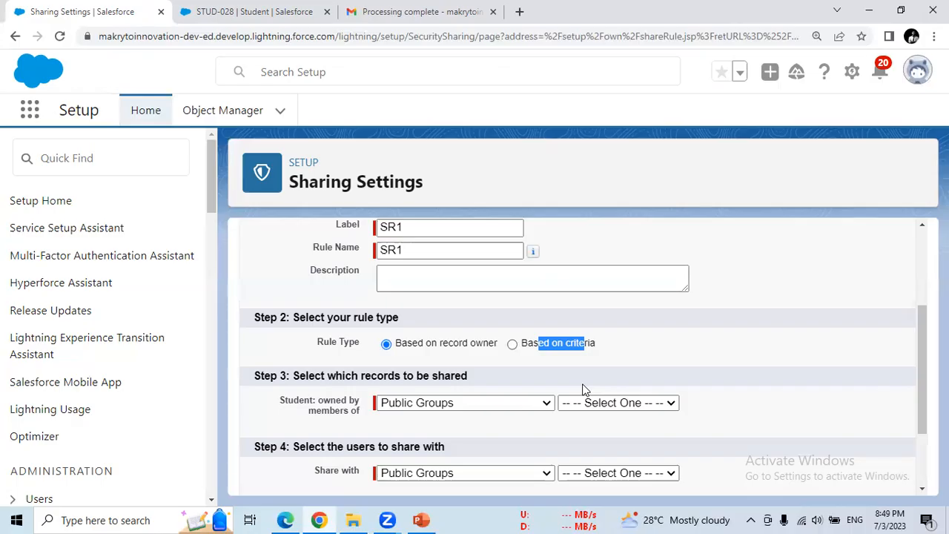
pyautogui.click(617, 347)
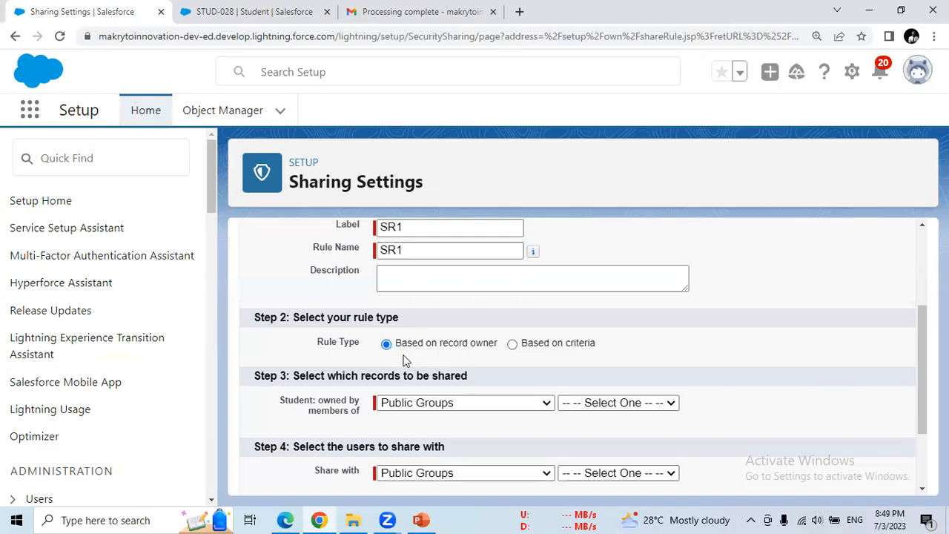
# - Make SR1 criteria-based, sharing Student records where Country equals India
pyautogui.click(512, 346)
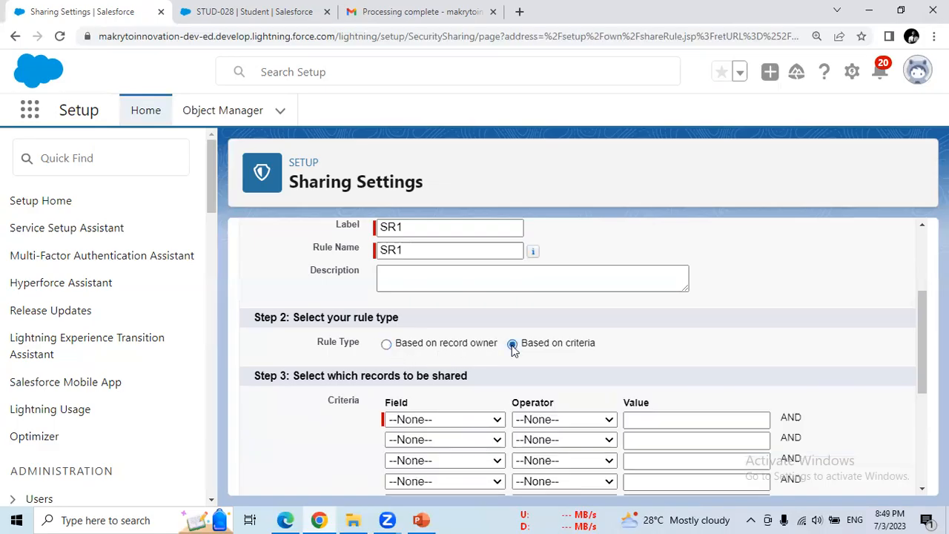
pyautogui.scroll(-2, 924, 269)
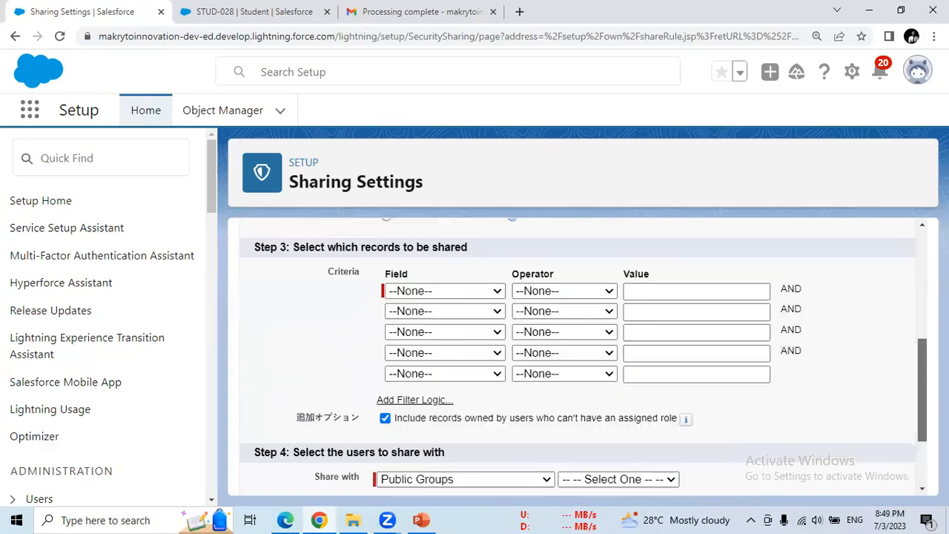
pyautogui.click(500, 296)
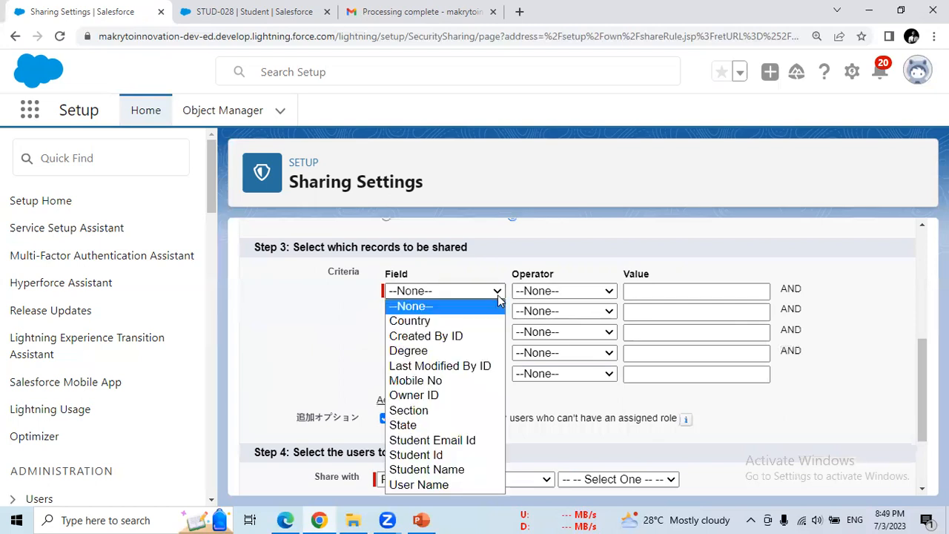
pyautogui.click(439, 322)
pyautogui.click(537, 295)
pyautogui.click(533, 321)
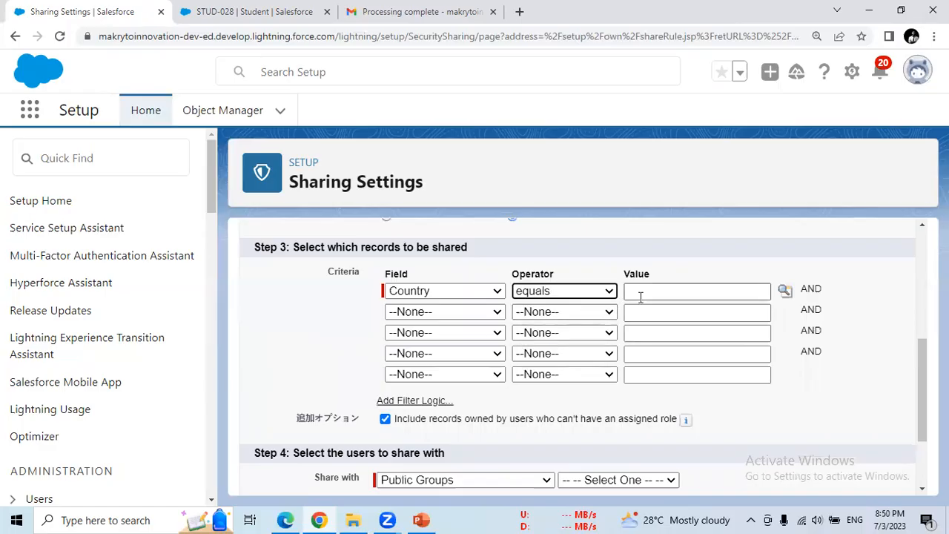
pyautogui.click(783, 294)
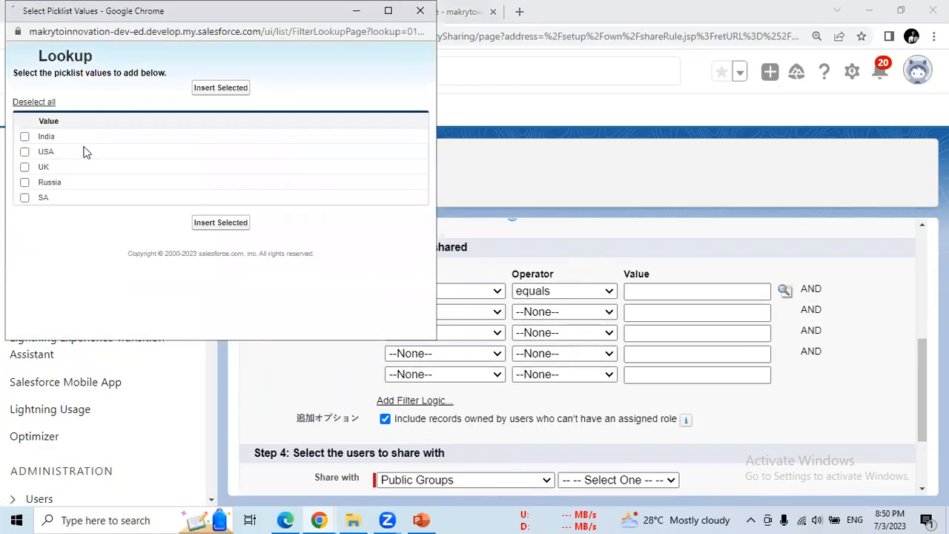
pyautogui.click(50, 138)
pyautogui.click(220, 222)
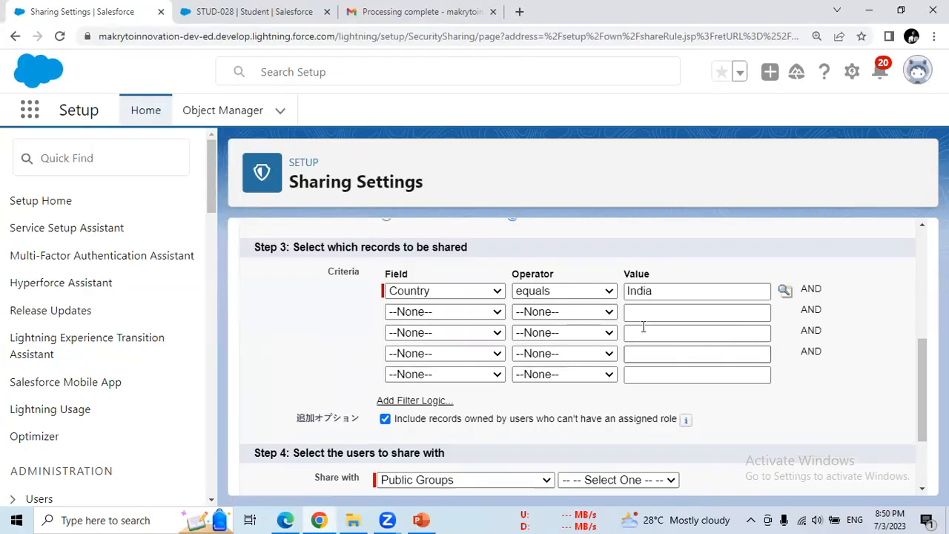
pyautogui.click(393, 295)
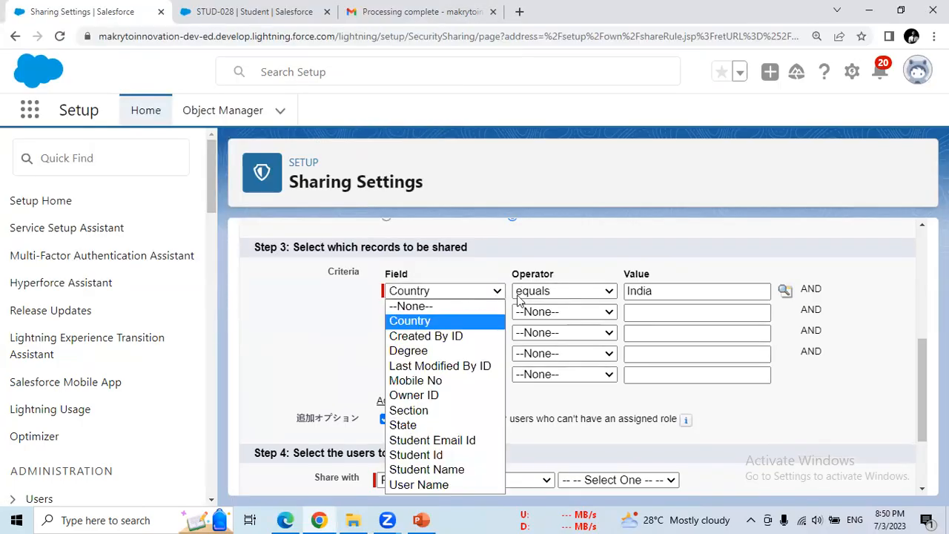
pyautogui.click(706, 269)
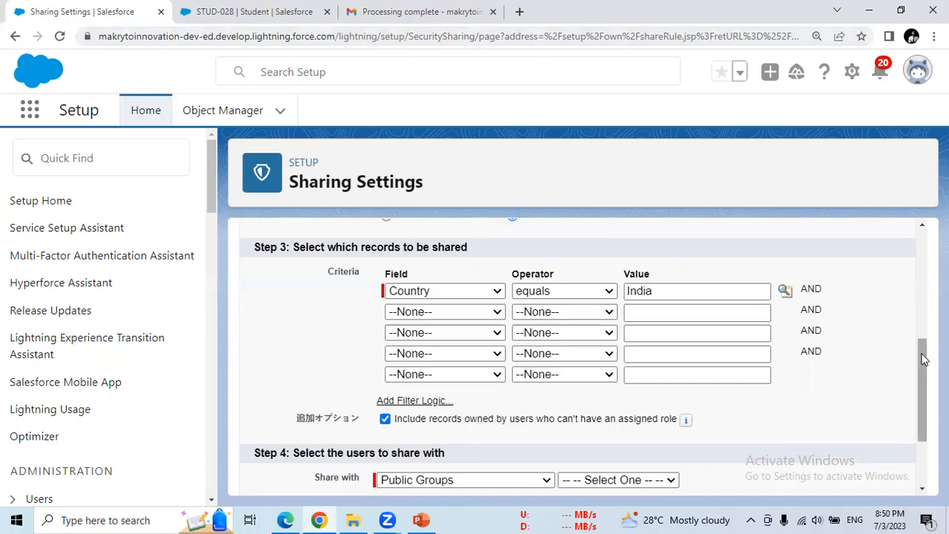
pyautogui.scroll(2, 504, 364)
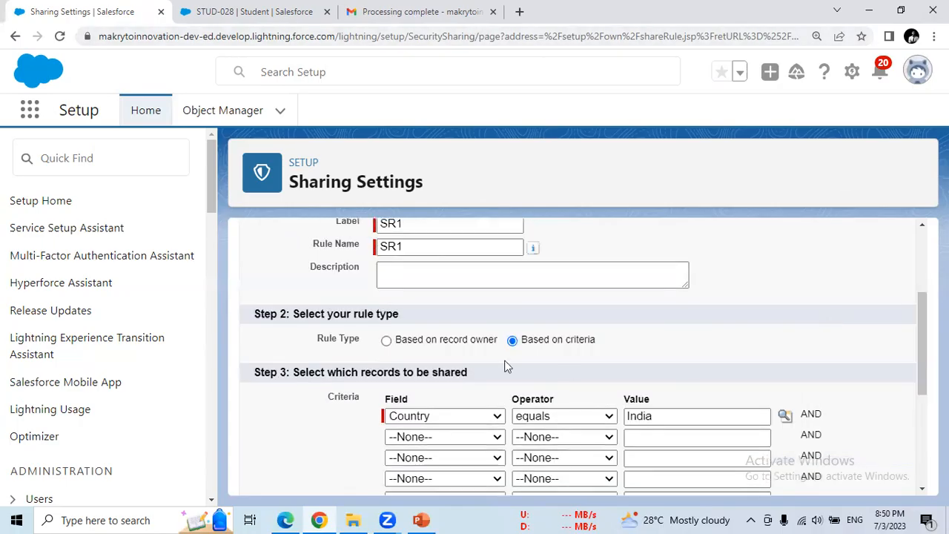
# - Switch SR1 back to owner-based sharing and show the 'owned by members of' choices
pyautogui.click(386, 343)
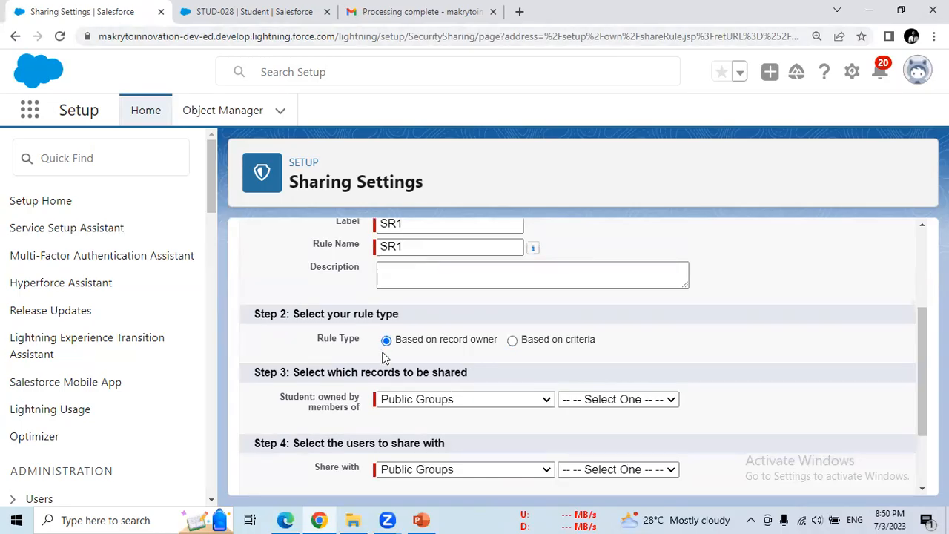
pyautogui.moveTo(320, 314); pyautogui.dragTo(406, 318)
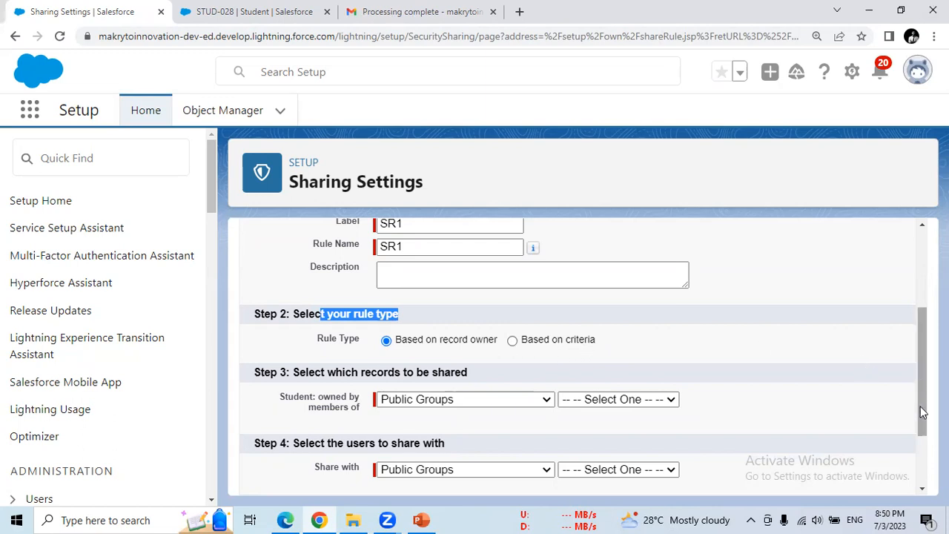
pyautogui.scroll(-3, 920, 407)
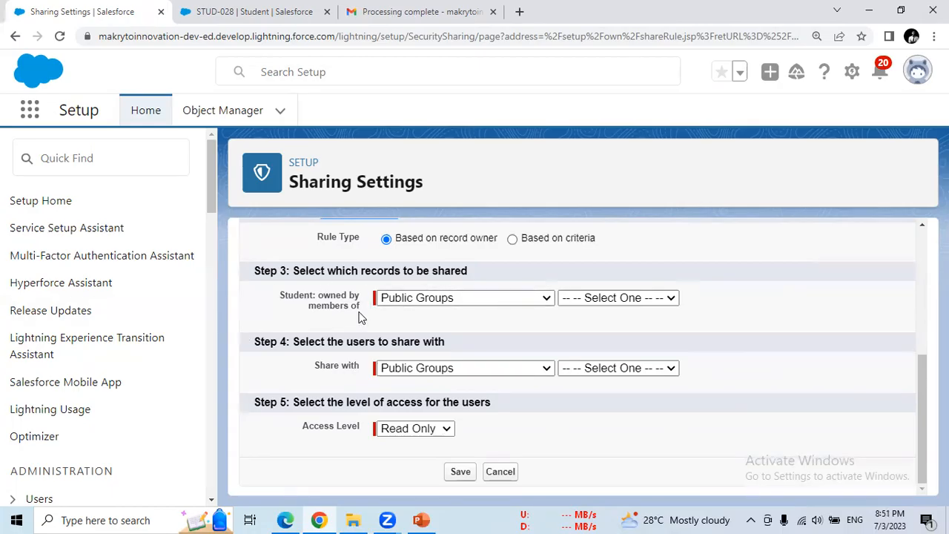
pyautogui.click(481, 305)
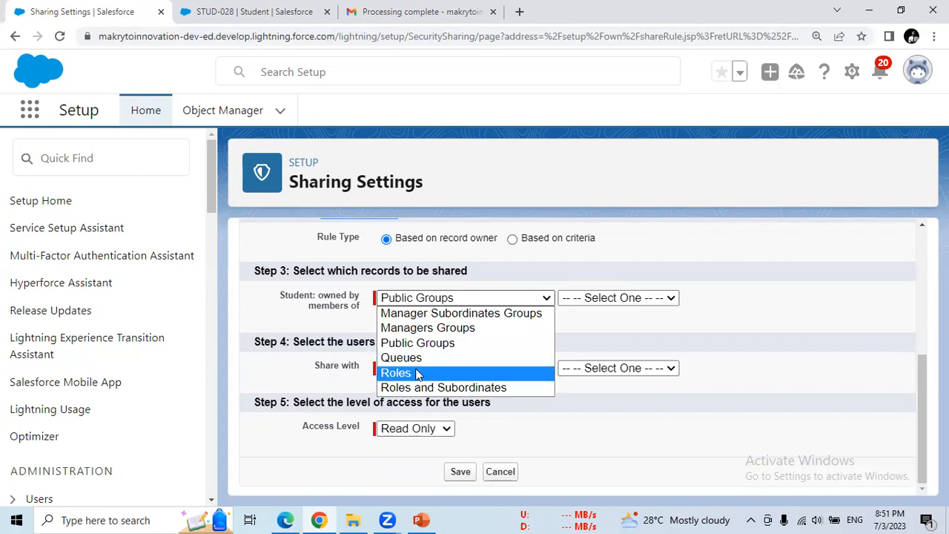
# - Set SR1's record-owner group type to Roles, initially picking the CEO role
pyautogui.click(417, 373)
pyautogui.click(591, 298)
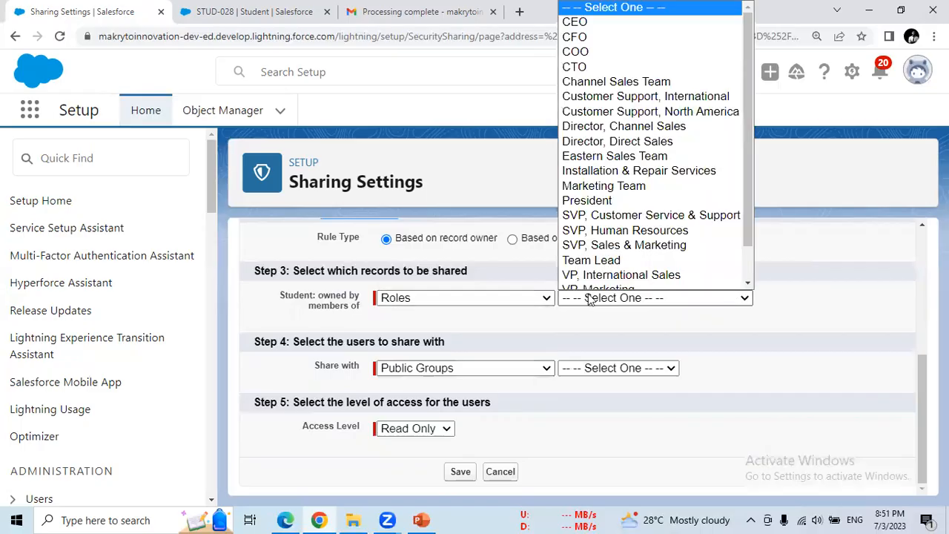
pyautogui.scroll(-1, 603, 48)
pyautogui.scroll(1, 644, 60)
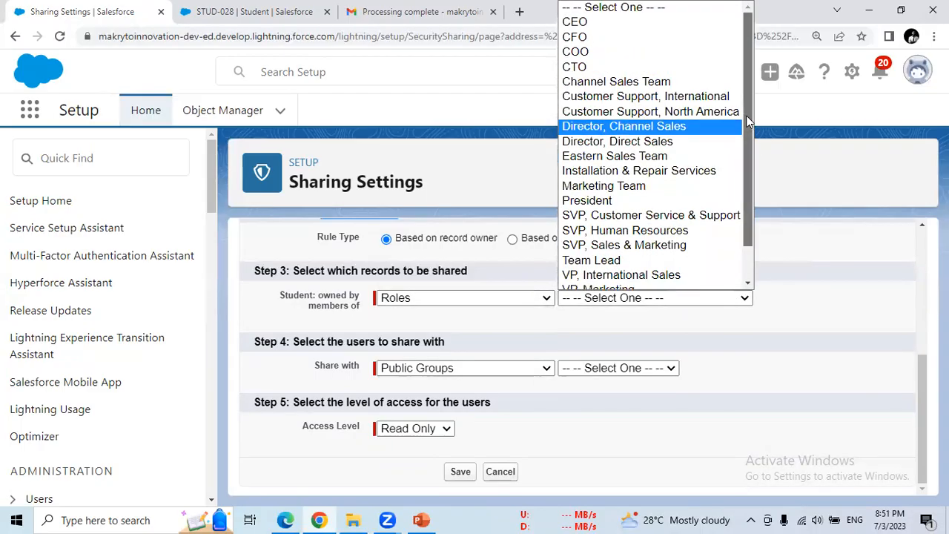
pyautogui.click(621, 23)
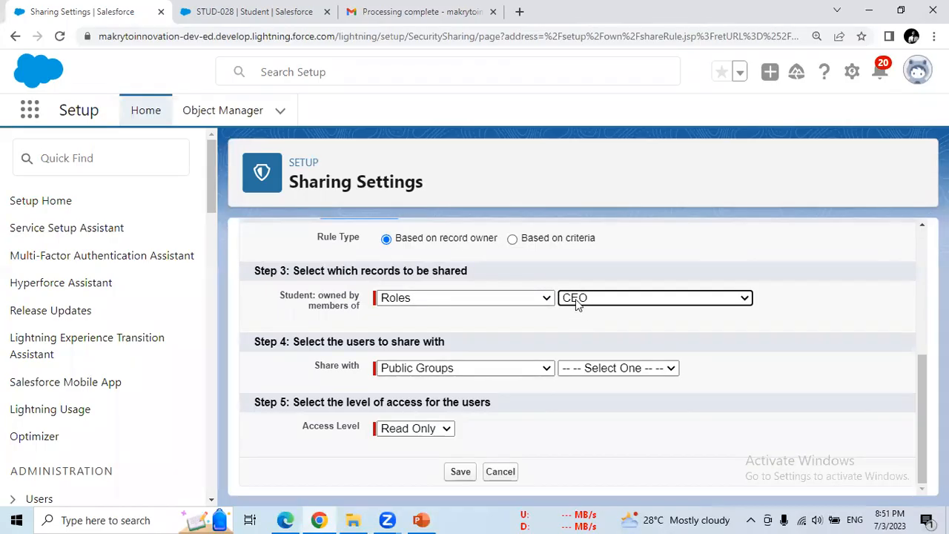
# - Set the Share with group type to Roles and pick the CTO role
pyautogui.click(417, 368)
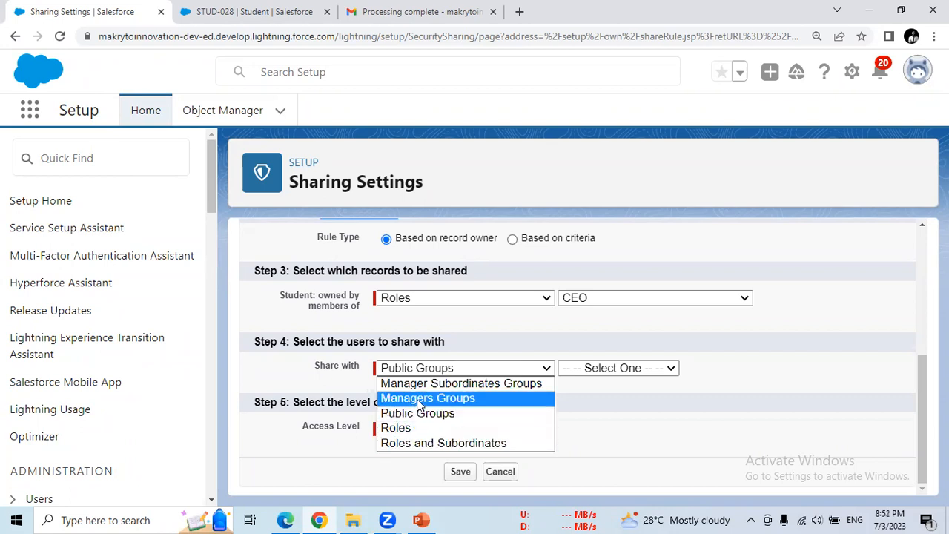
pyautogui.click(455, 299)
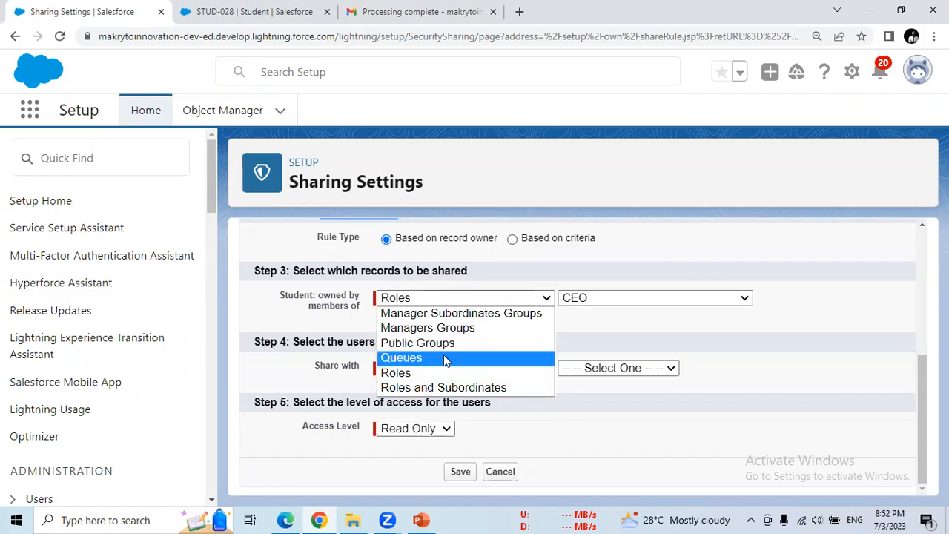
pyautogui.click(570, 338)
pyautogui.click(523, 369)
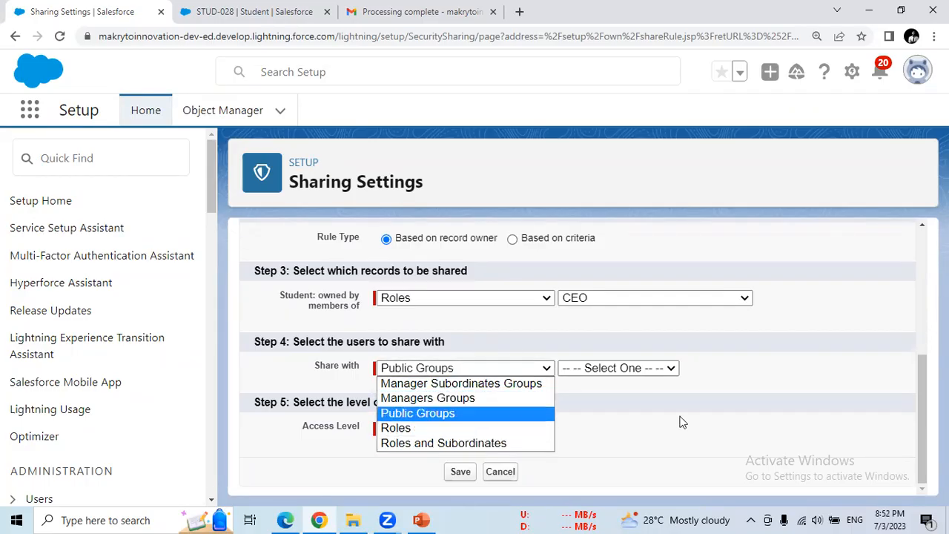
pyautogui.click(419, 431)
pyautogui.click(663, 368)
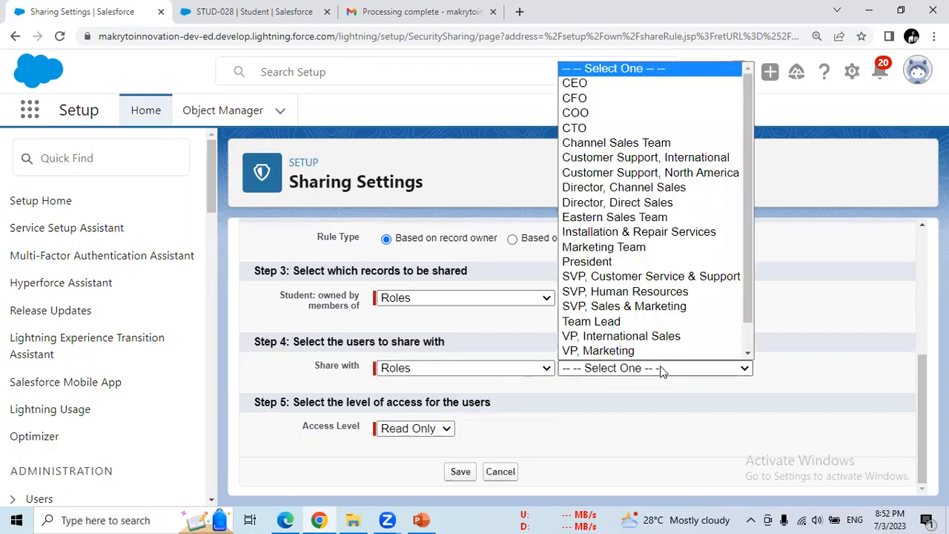
pyautogui.scroll(-1, 638, 222)
pyautogui.click(575, 113)
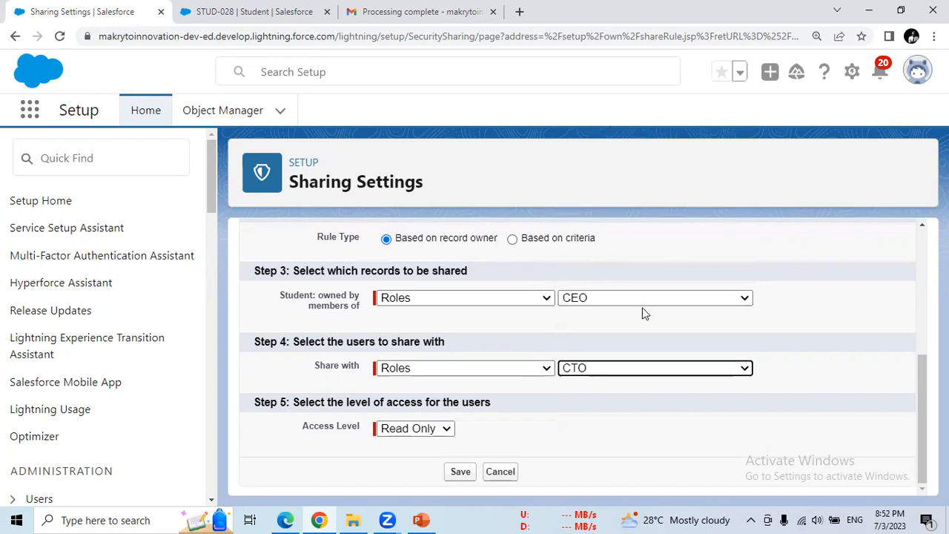
# - Swap the roles so CTO owns the records and CEO receives access
pyautogui.click(614, 299)
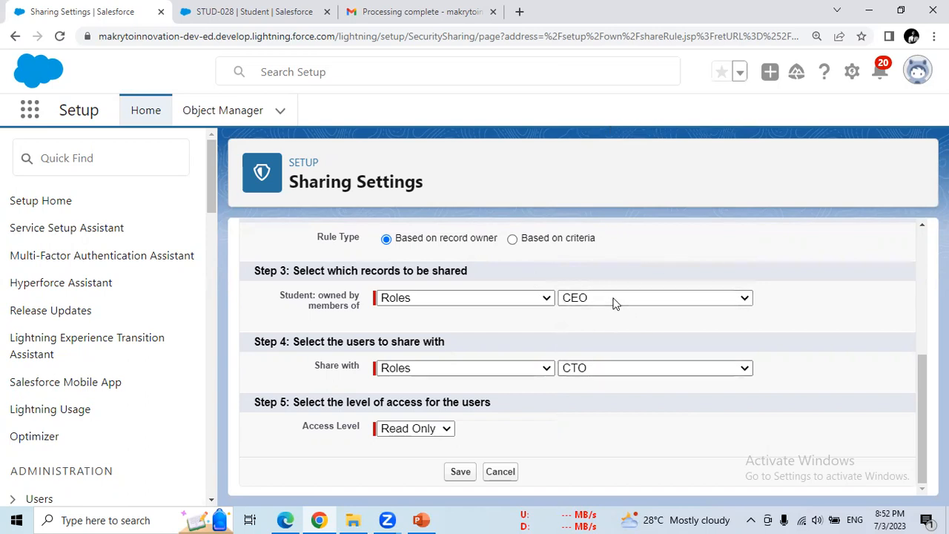
pyautogui.click(598, 57)
pyautogui.click(660, 367)
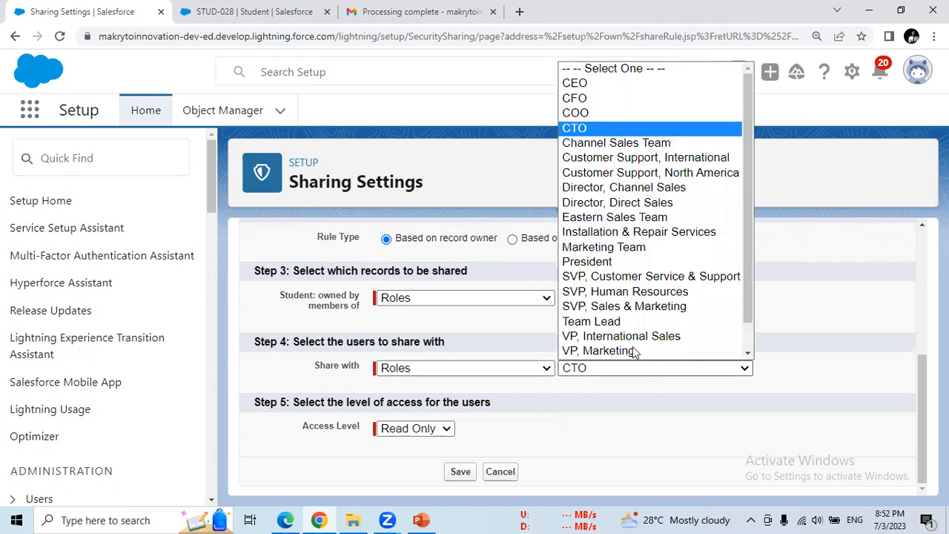
pyautogui.scroll(-1, 626, 222)
pyautogui.click(593, 70)
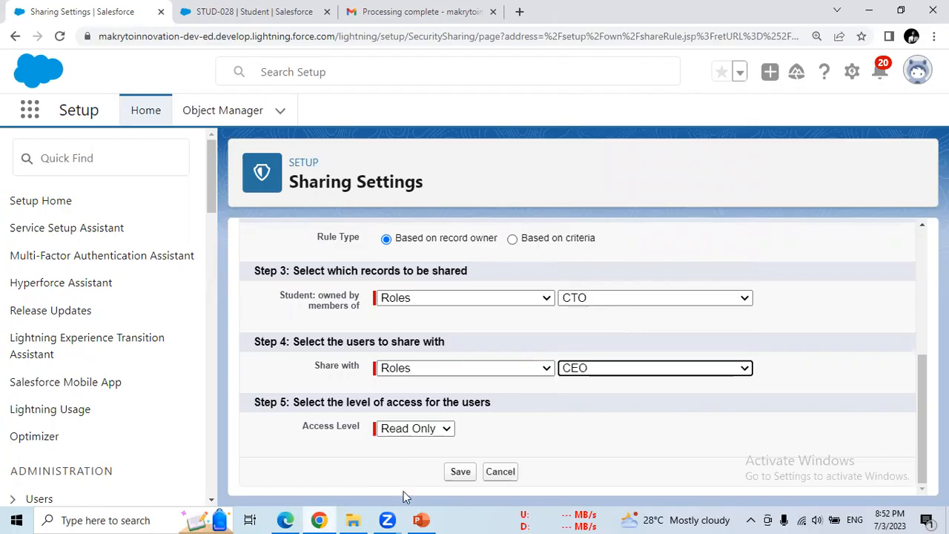
# - Change SR1's access level to Read/Write and review the rule label and Student header
pyautogui.click(444, 432)
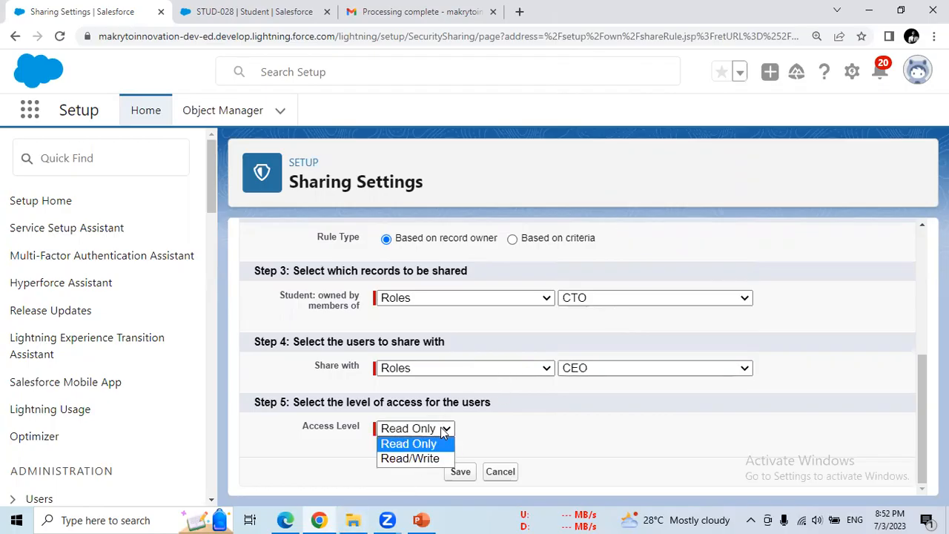
pyautogui.click(435, 458)
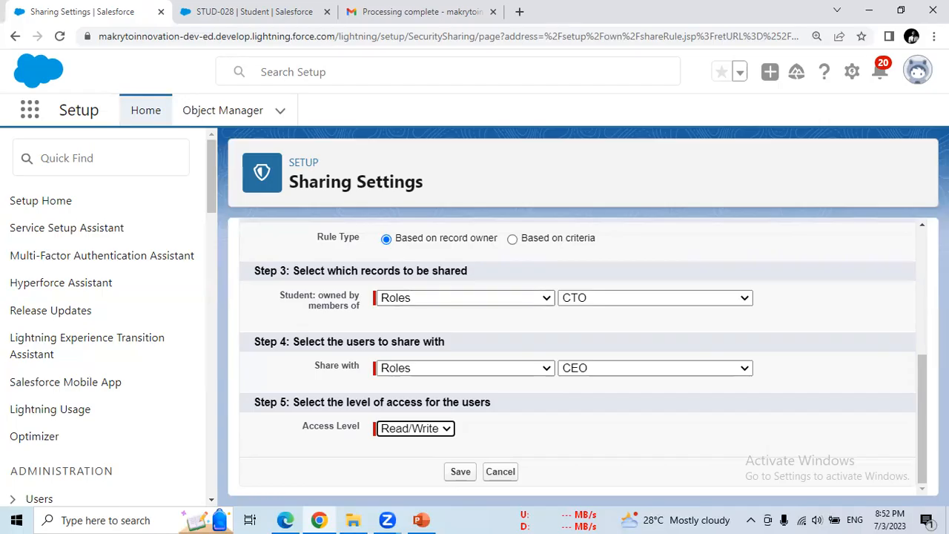
pyautogui.scroll(2, 925, 363)
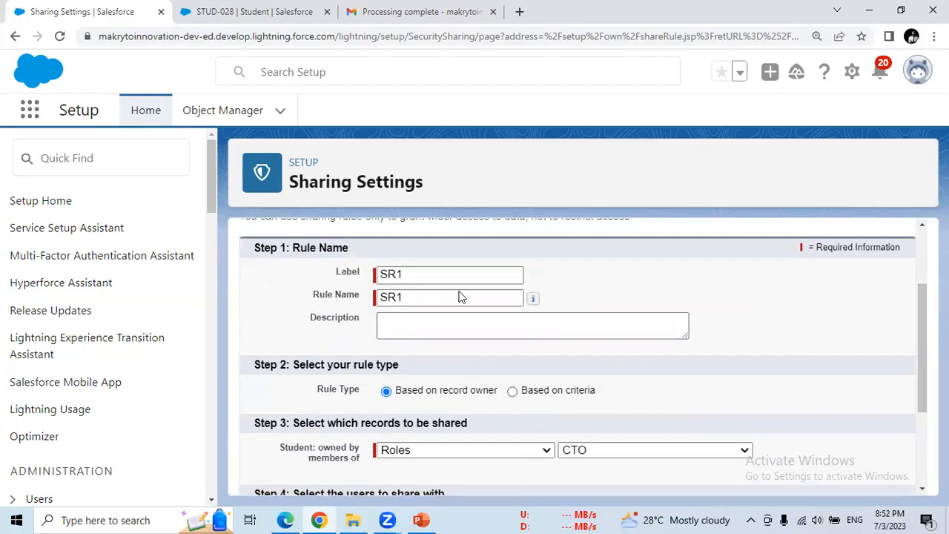
pyautogui.doubleClick(416, 273)
pyautogui.moveTo(918, 342); pyautogui.dragTo(924, 285)
pyautogui.doubleClick(249, 253)
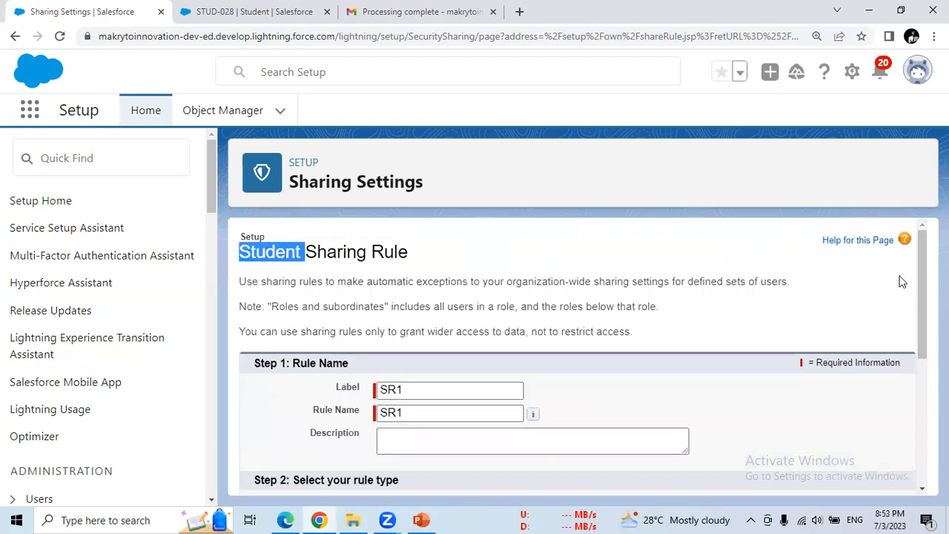
pyautogui.moveTo(922, 291); pyautogui.dragTo(922, 353)
pyautogui.scroll(-1, 464, 352)
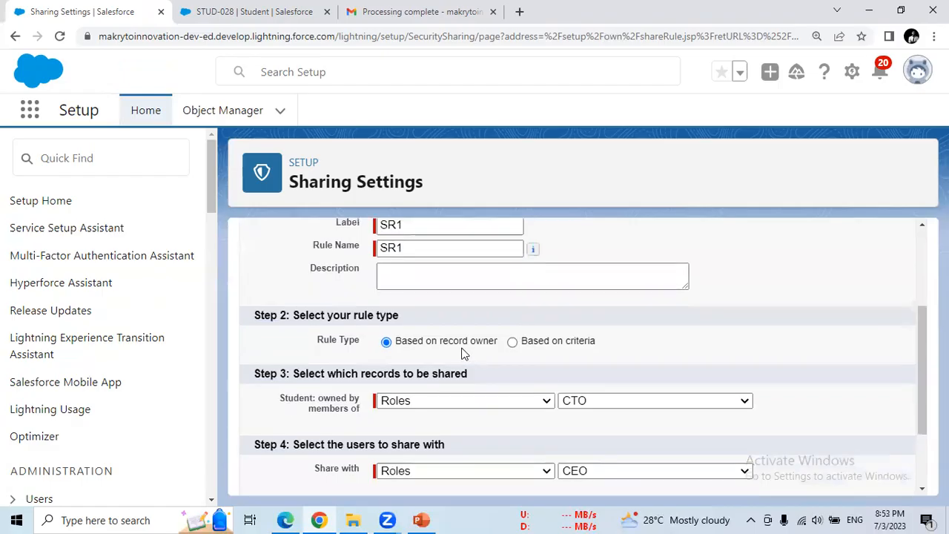
# - Review the owner and Share with settings, keeping Read/Write access
pyautogui.moveTo(455, 349); pyautogui.dragTo(488, 344)
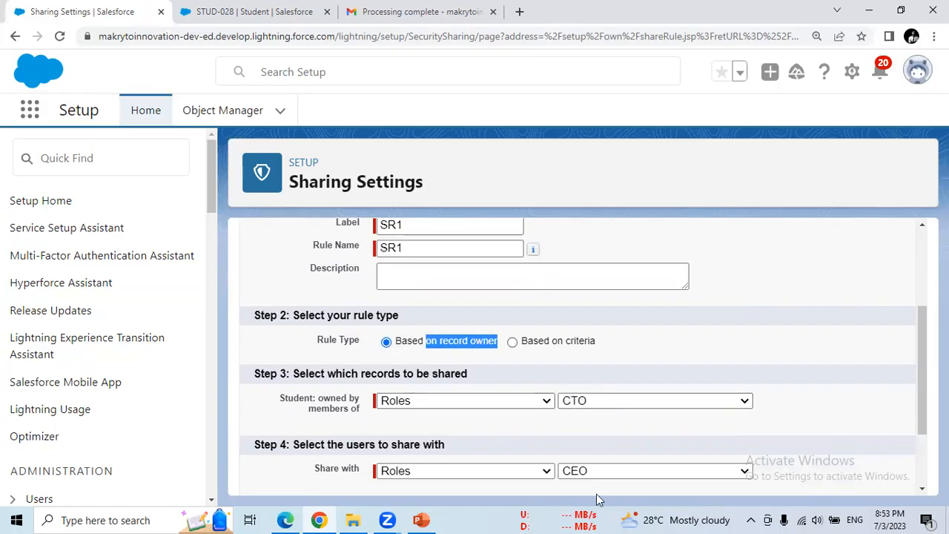
pyautogui.moveTo(303, 477); pyautogui.dragTo(359, 479)
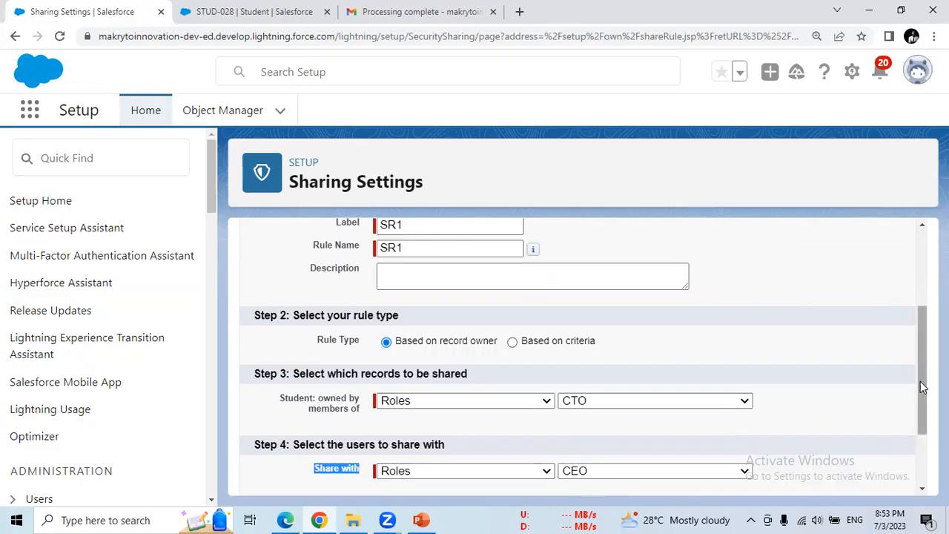
pyautogui.scroll(-2, 917, 380)
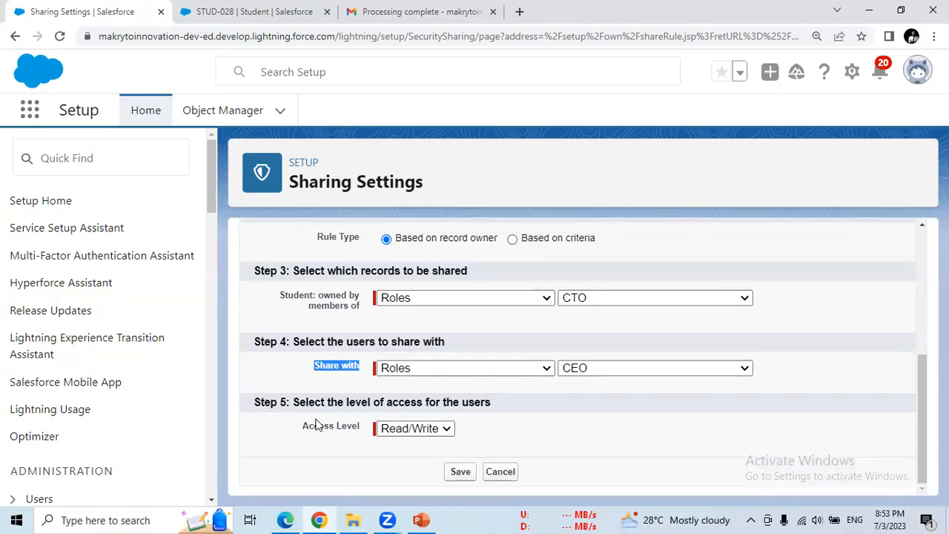
pyautogui.click(425, 430)
pyautogui.click(542, 434)
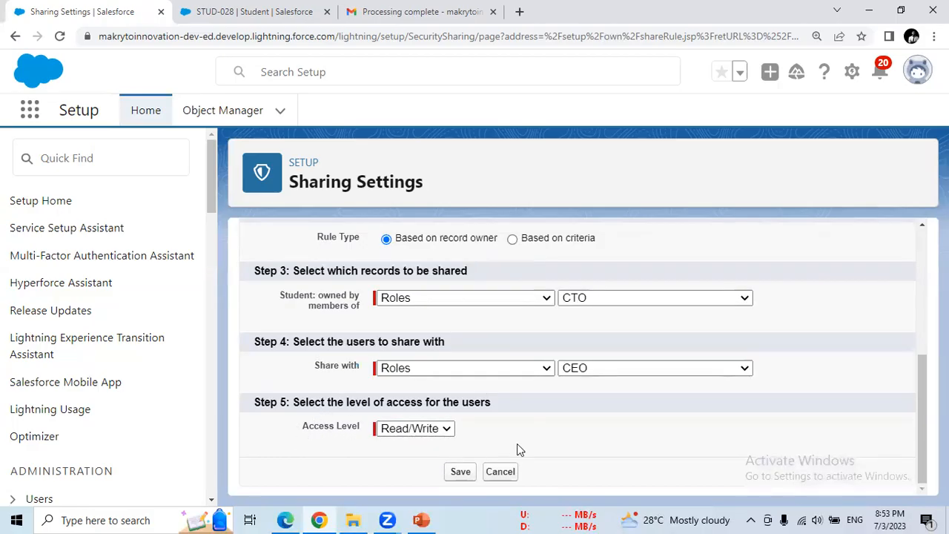
# - Save rule SR1 and accept the background sharing recalculation warning with OK
pyautogui.click(457, 475)
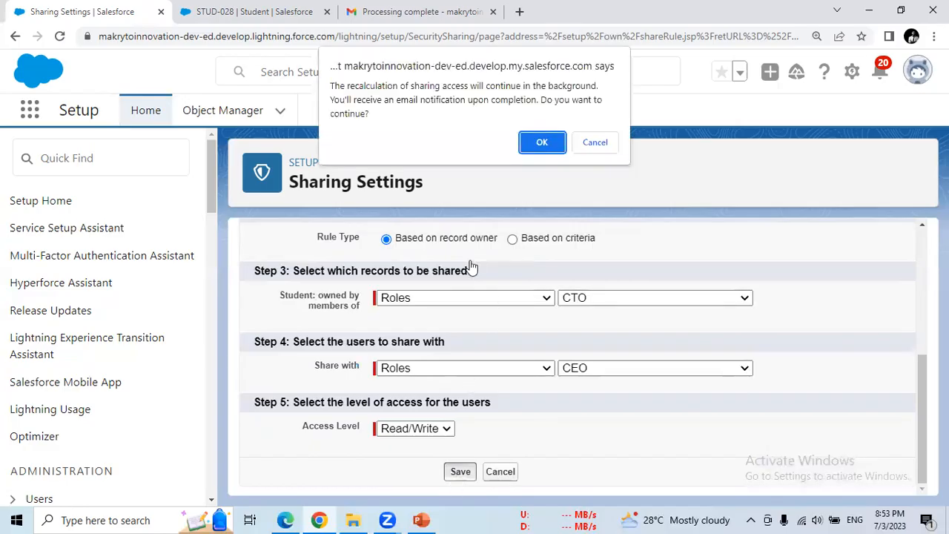
pyautogui.moveTo(330, 86); pyautogui.dragTo(483, 86)
pyautogui.moveTo(409, 99); pyautogui.dragTo(433, 142)
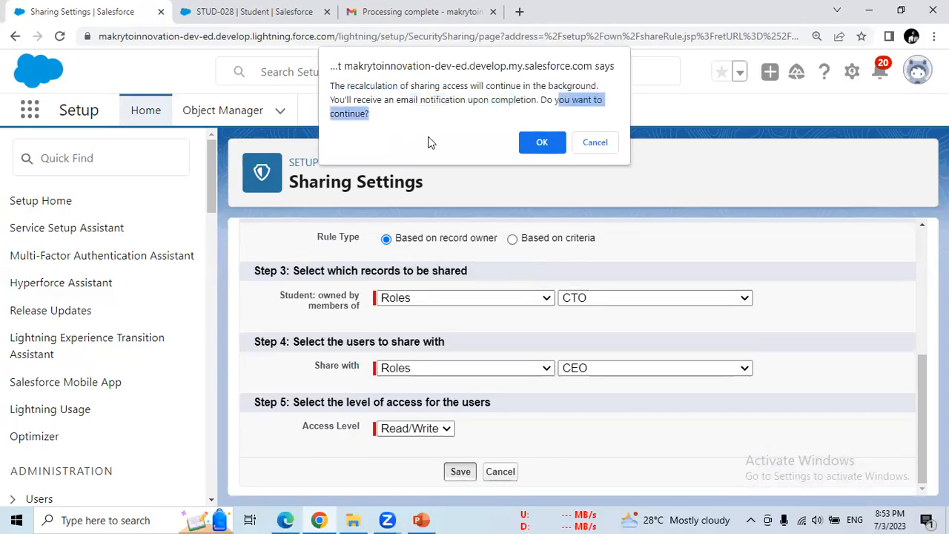
pyautogui.click(543, 138)
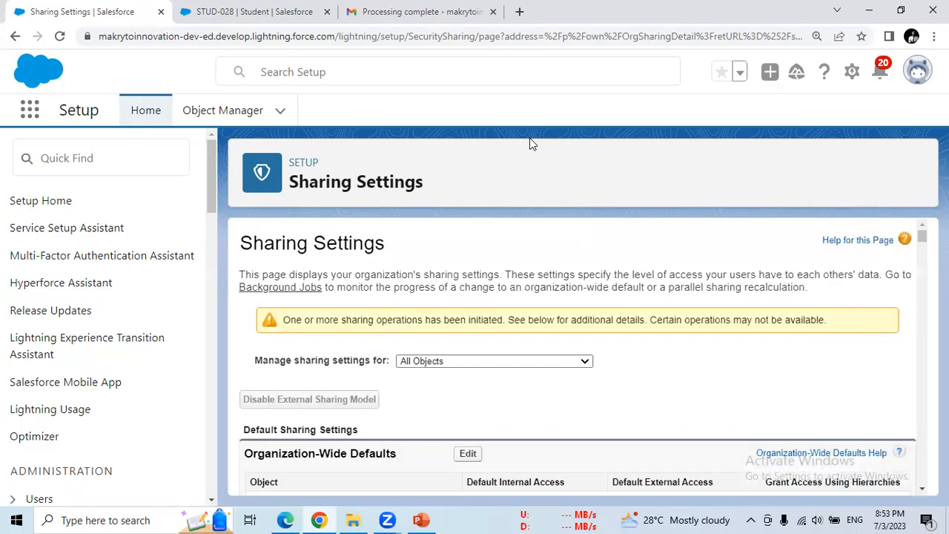
pyautogui.scroll(-3, 579, 356)
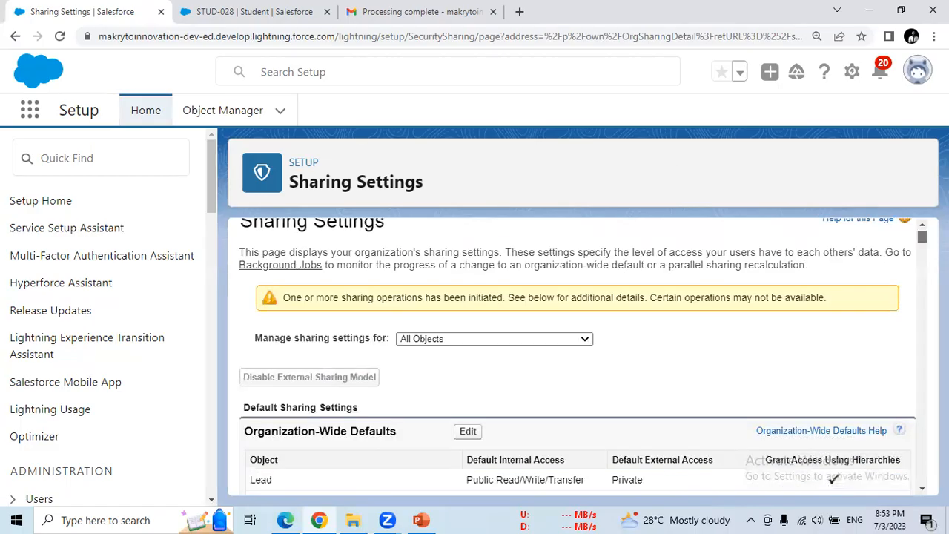
pyautogui.scroll(3, 579, 356)
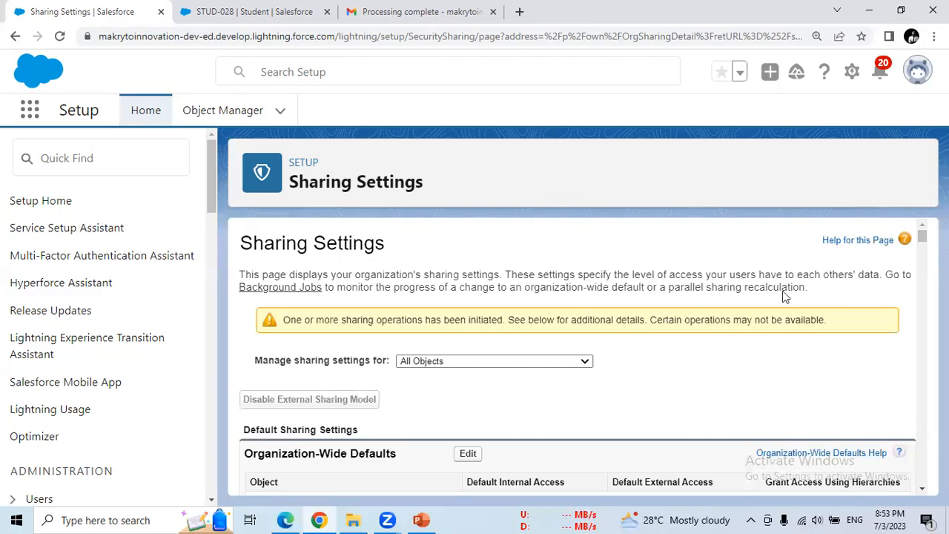
pyautogui.moveTo(922, 236); pyautogui.dragTo(905, 483)
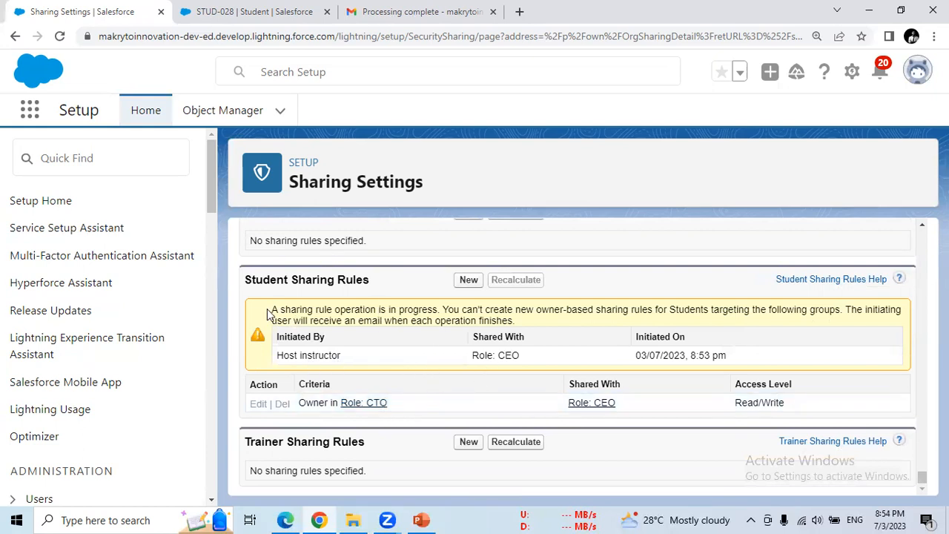
pyautogui.moveTo(272, 310); pyautogui.dragTo(829, 312)
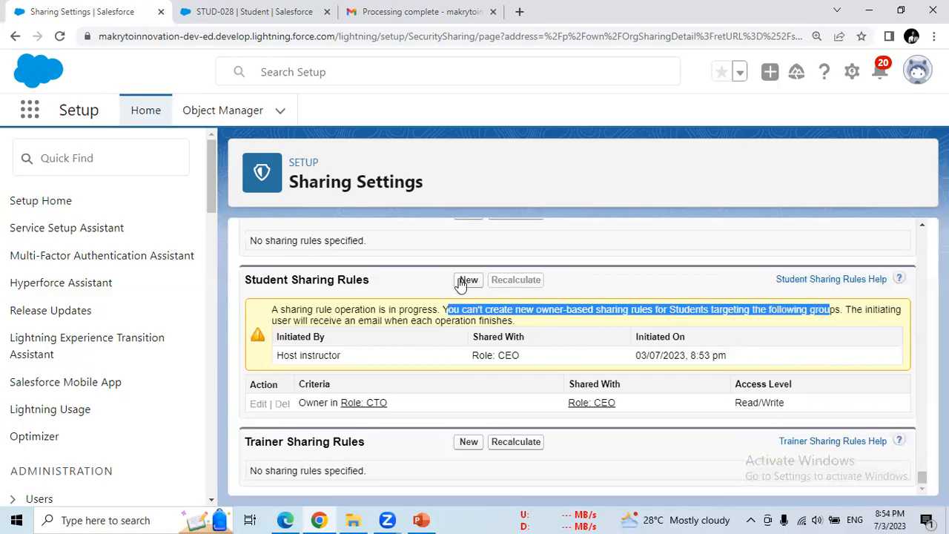
pyautogui.moveTo(844, 310); pyautogui.dragTo(520, 326)
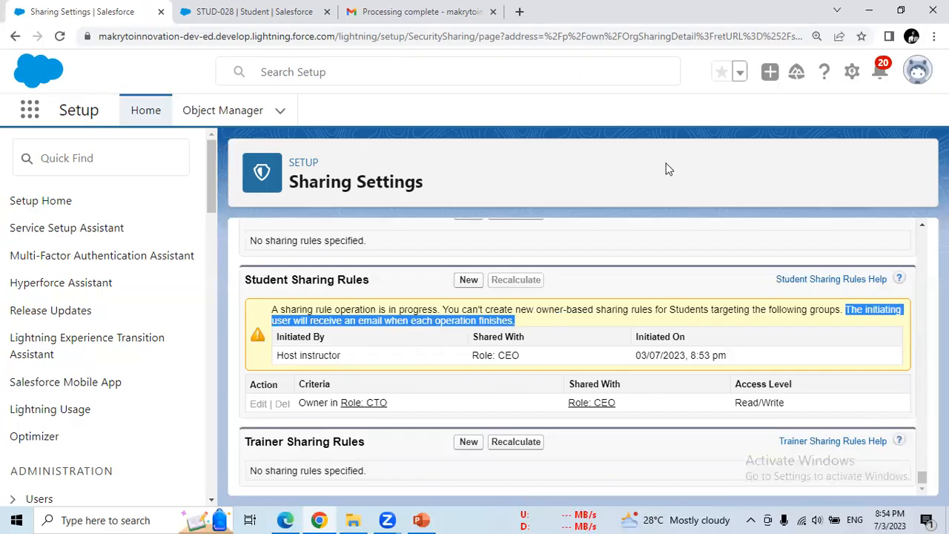
# - Read the Gmail 'Processing complete' message confirming SR1 was saved, then return to STUD-028
pyautogui.click(370, 13)
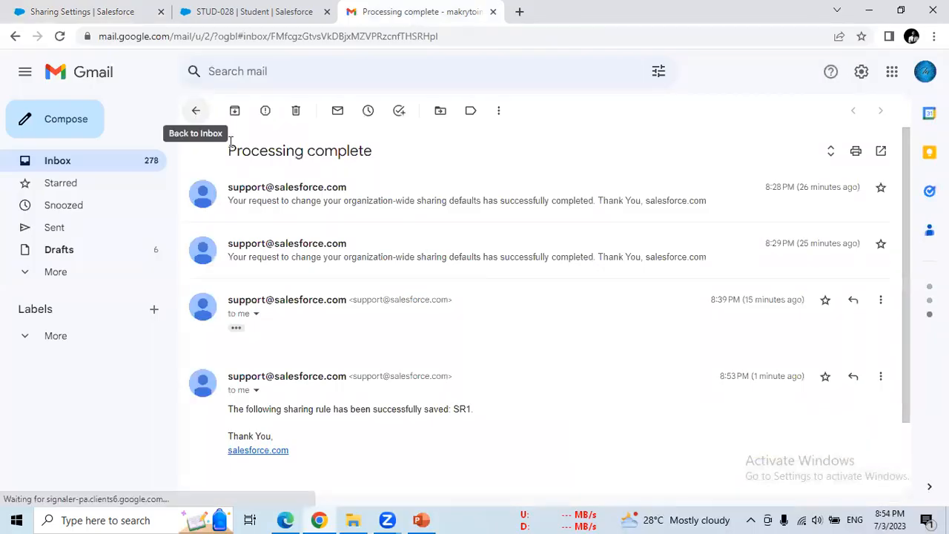
pyautogui.moveTo(230, 415); pyautogui.dragTo(475, 410)
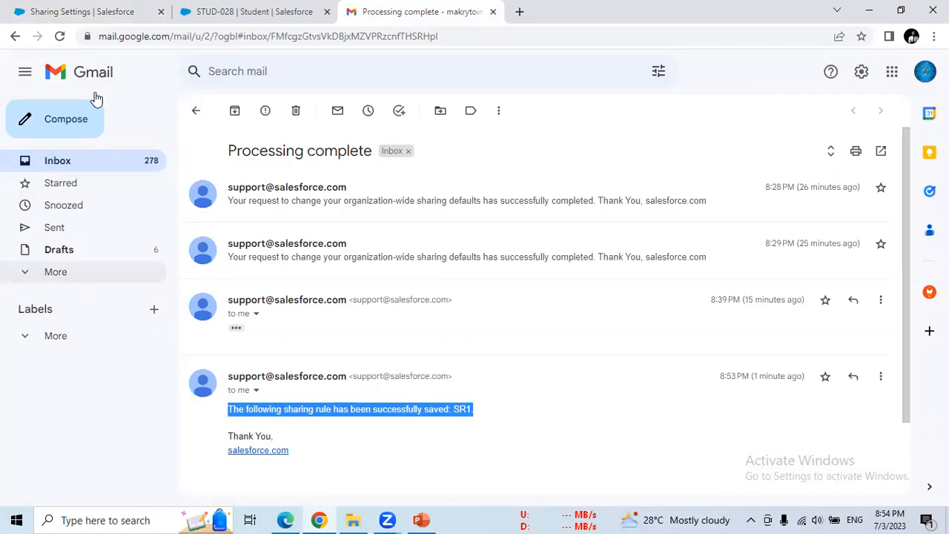
pyautogui.click(208, 11)
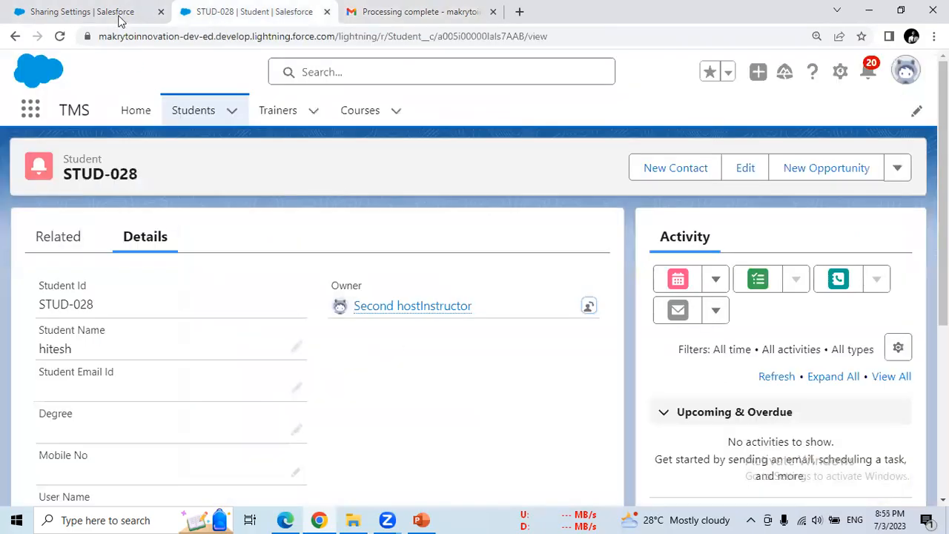
# - Reload Sharing Settings, then filter Quick Find with 'permissio' and open Permission Sets
pyautogui.click(119, 15)
pyautogui.click(60, 37)
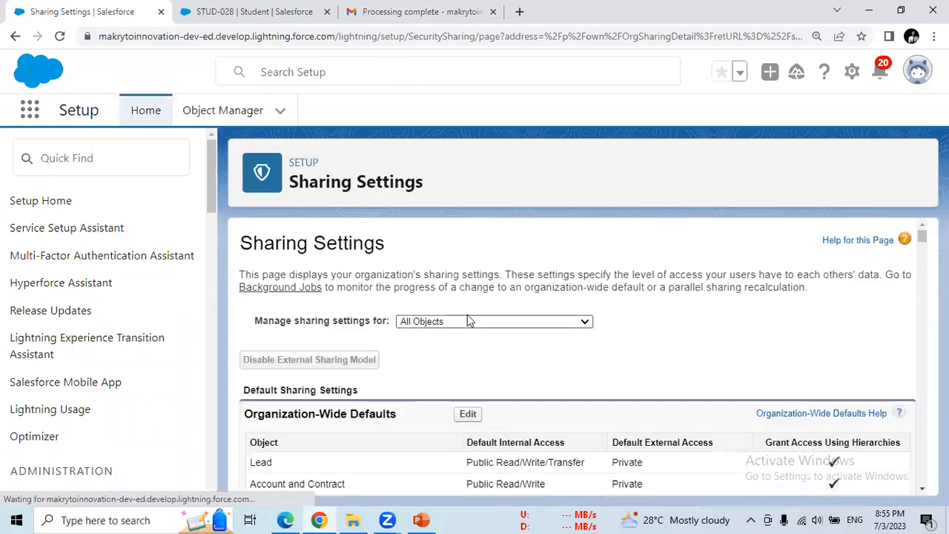
pyautogui.moveTo(240, 243); pyautogui.dragTo(443, 269)
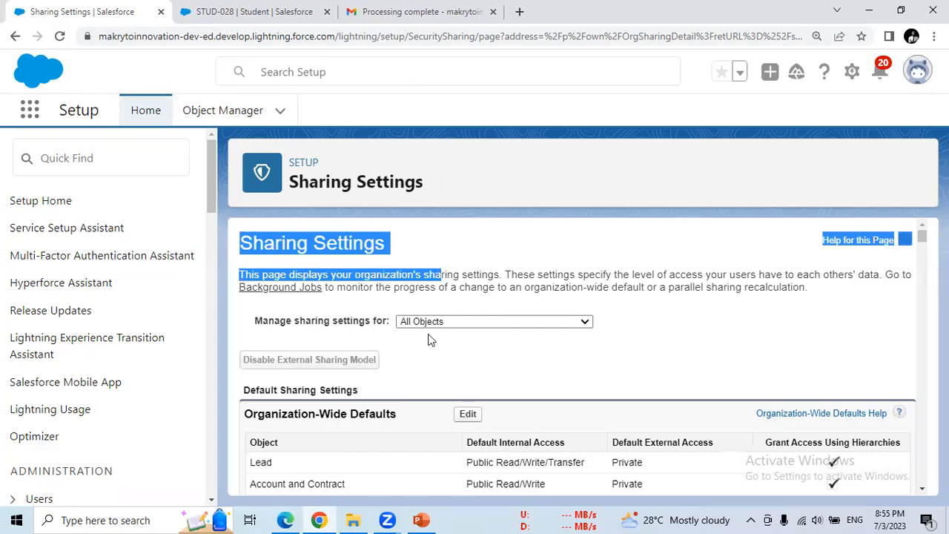
pyautogui.click(115, 166)
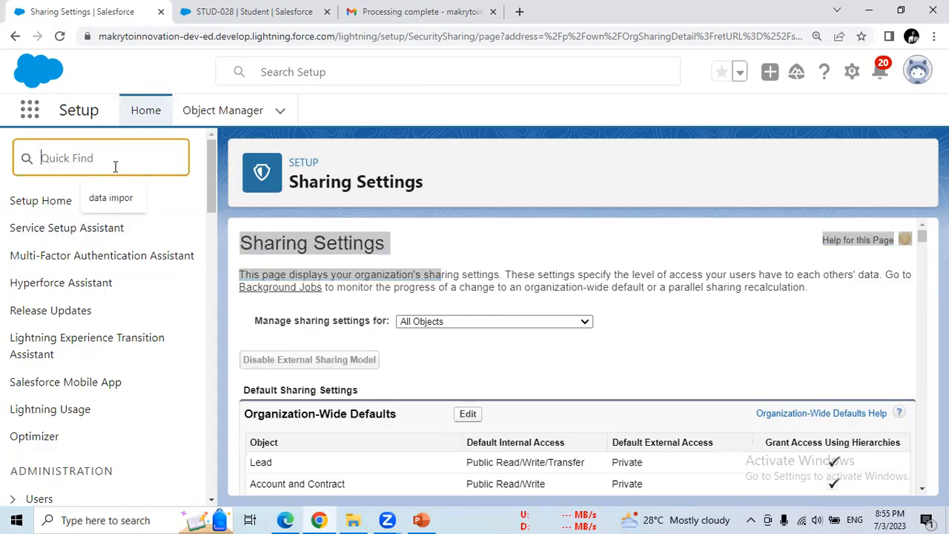
pyautogui.write('p')
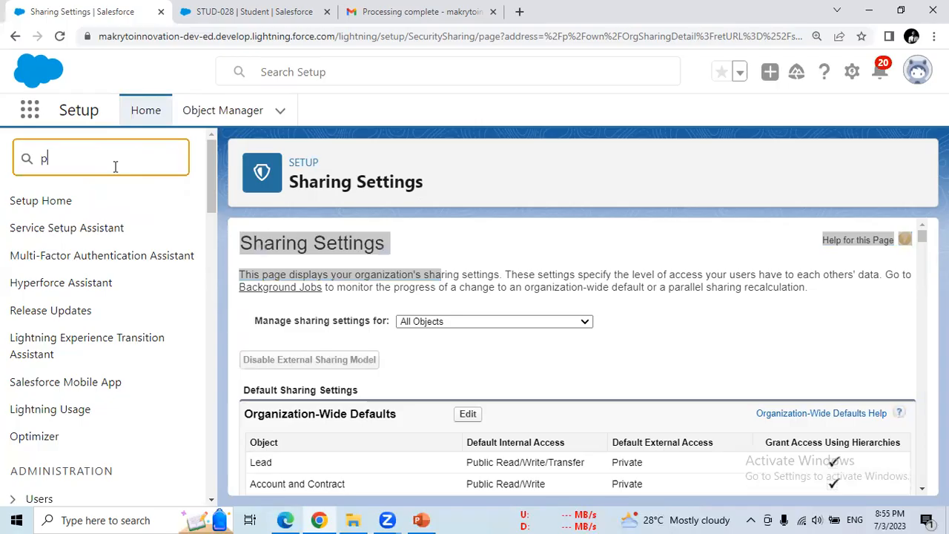
pyautogui.write('ermissio')
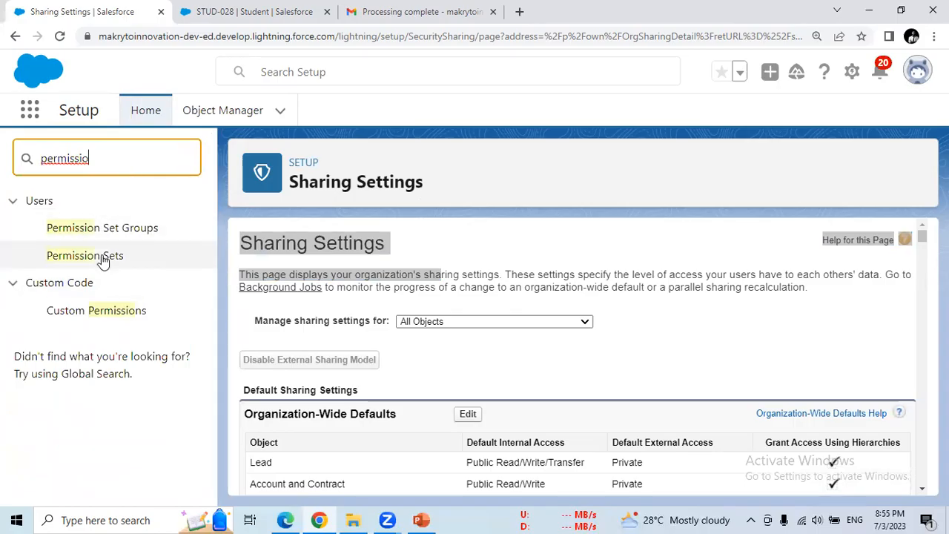
pyautogui.click(66, 261)
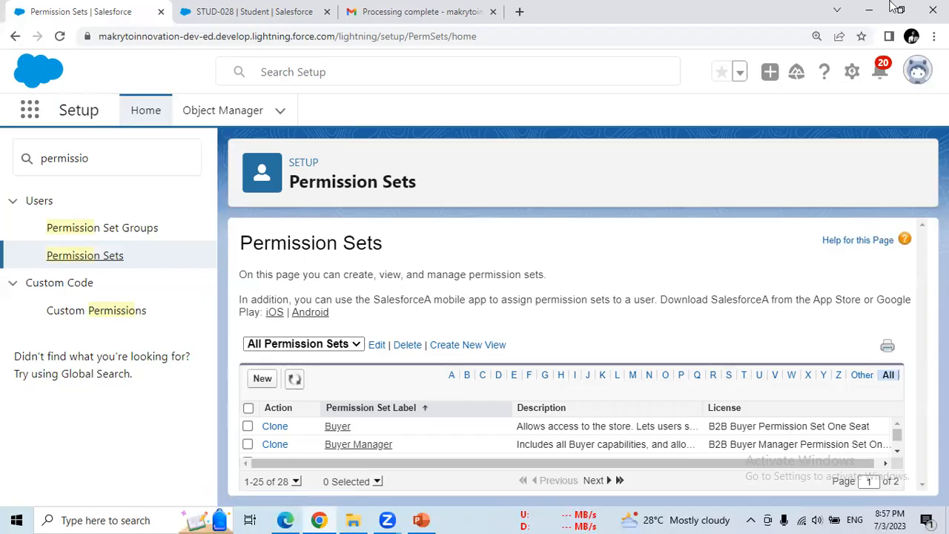
pyautogui.click(934, 36)
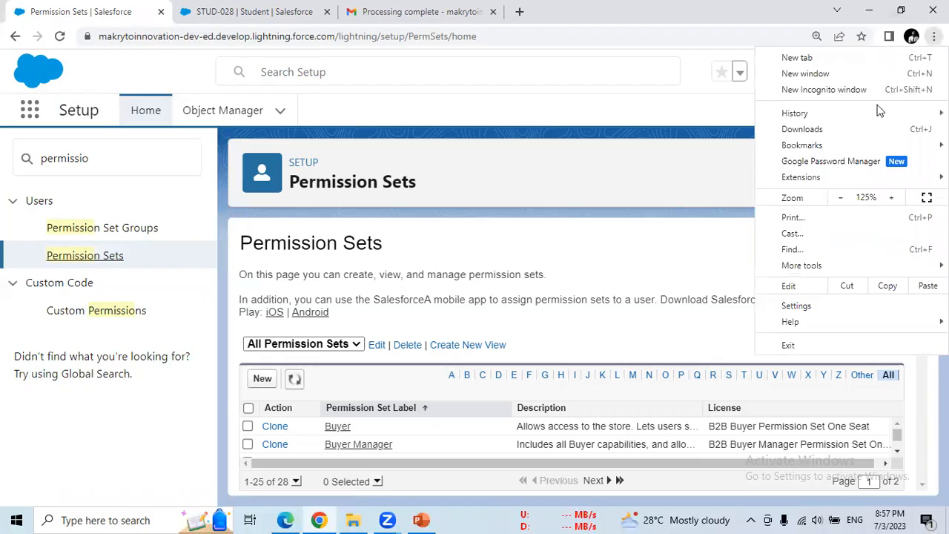
pyautogui.click(839, 197)
pyautogui.click(658, 291)
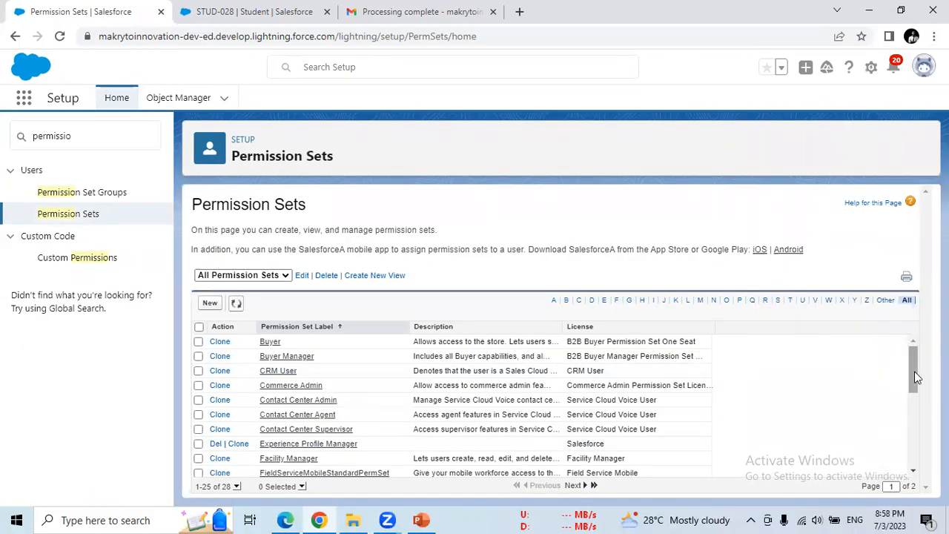
pyautogui.scroll(-3, 908, 413)
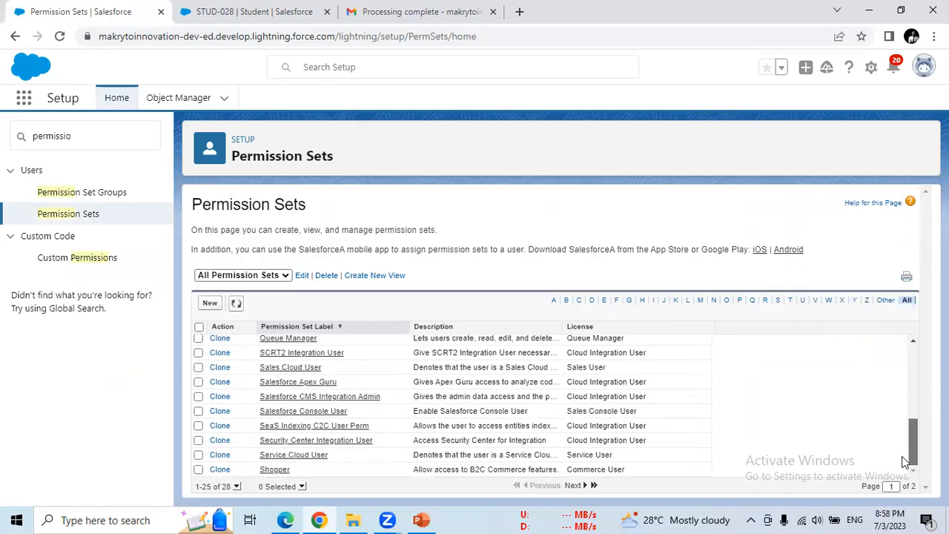
pyautogui.scroll(1, 907, 412)
pyautogui.moveTo(908, 413); pyautogui.dragTo(906, 353)
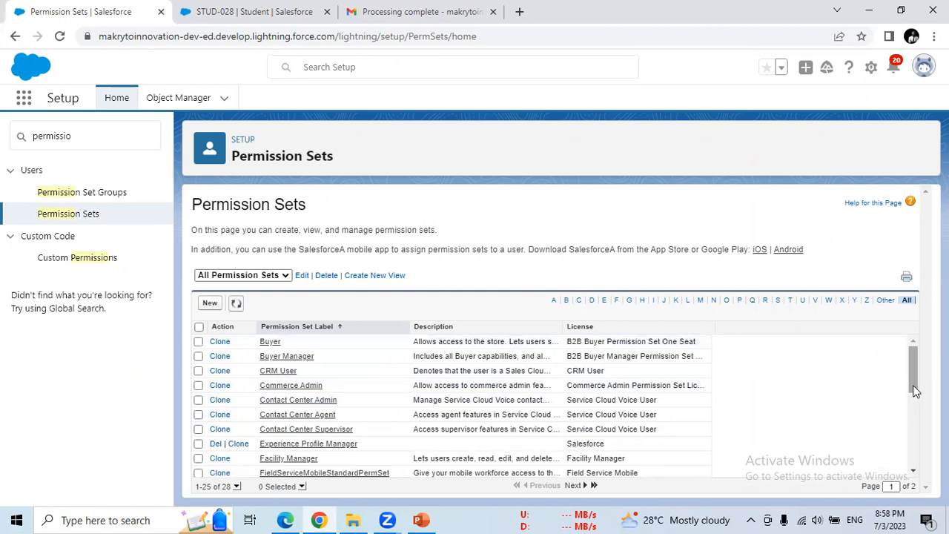
pyautogui.moveTo(915, 378)
pyautogui.mouseDown()
pyautogui.moveTo(908, 492)
pyautogui.moveTo(915, 364)
pyautogui.mouseUp()
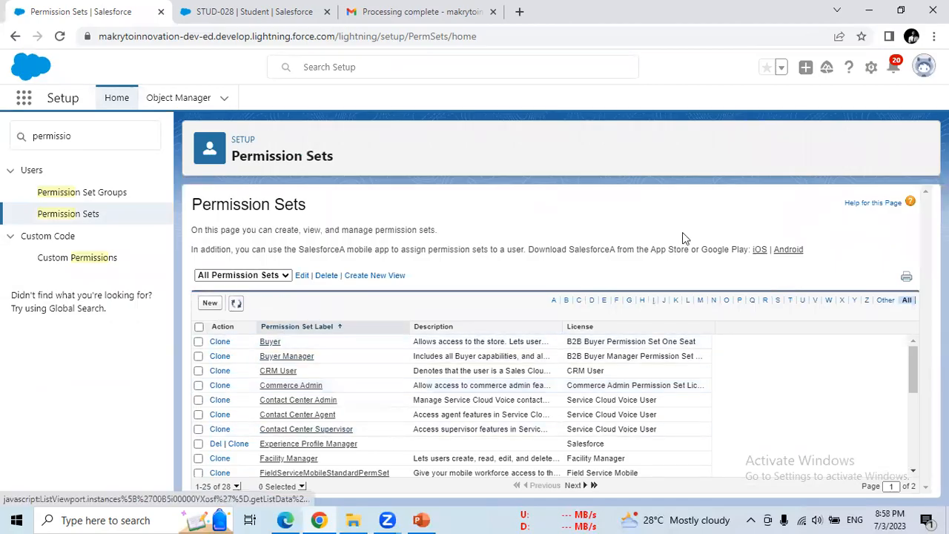
pyautogui.click(935, 37)
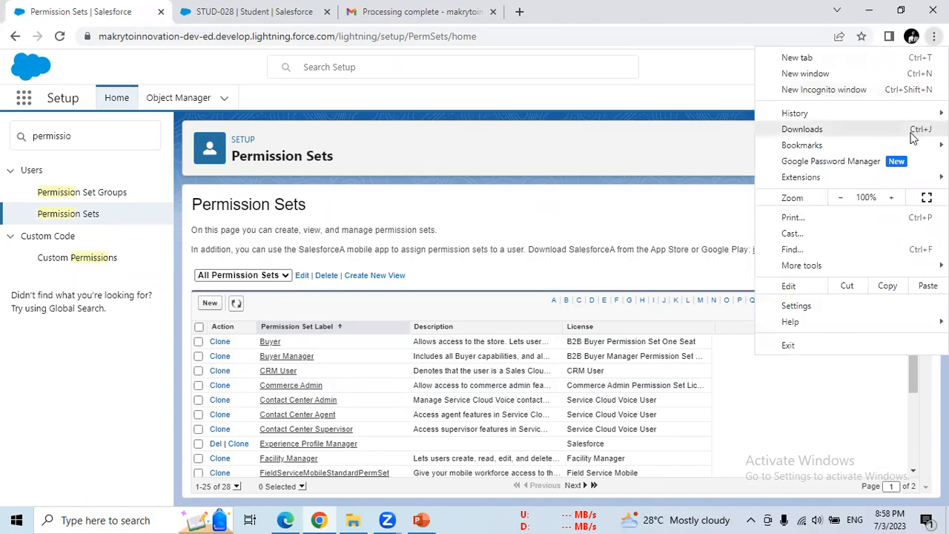
pyautogui.click(894, 197)
pyautogui.click(894, 197)
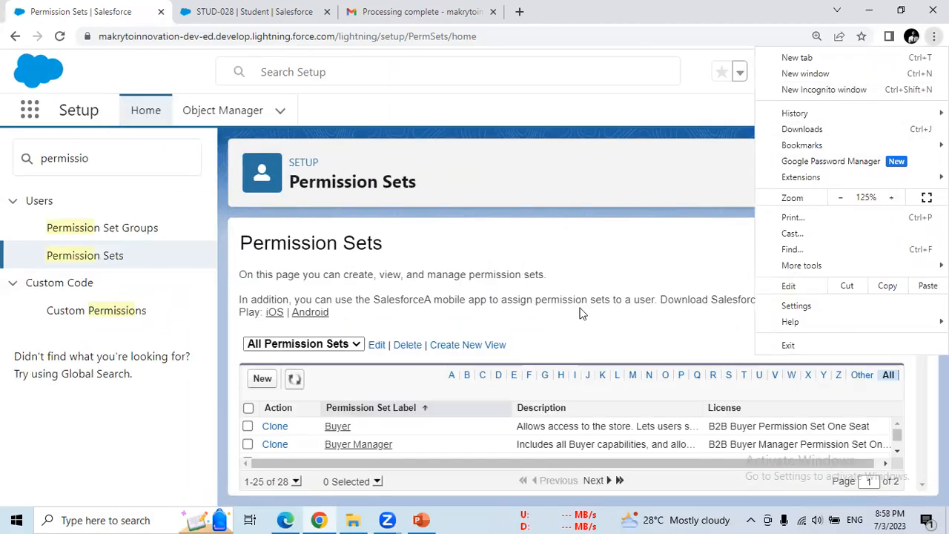
pyautogui.click(313, 436)
# - Create a new permission set with Label PS1 and auto-filled API Name PS1
pyautogui.click(262, 380)
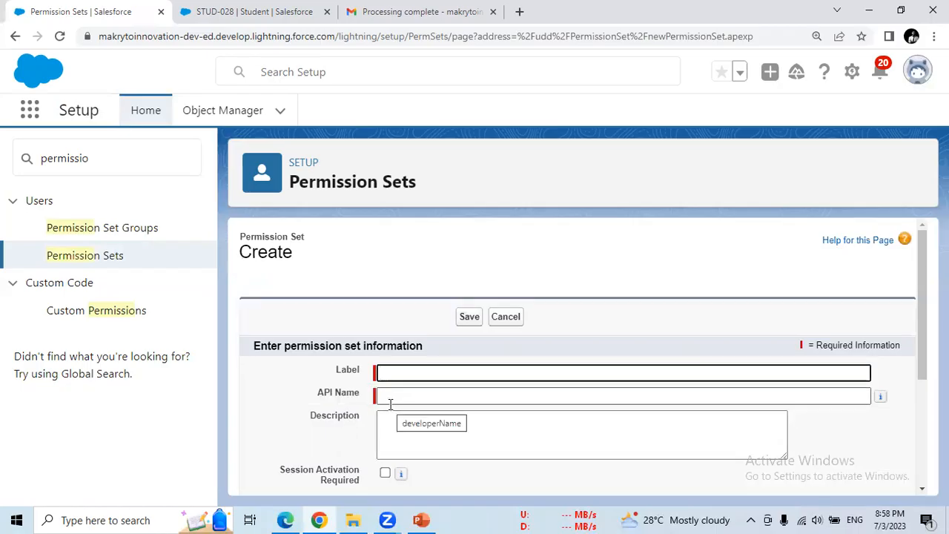
pyautogui.write('P')
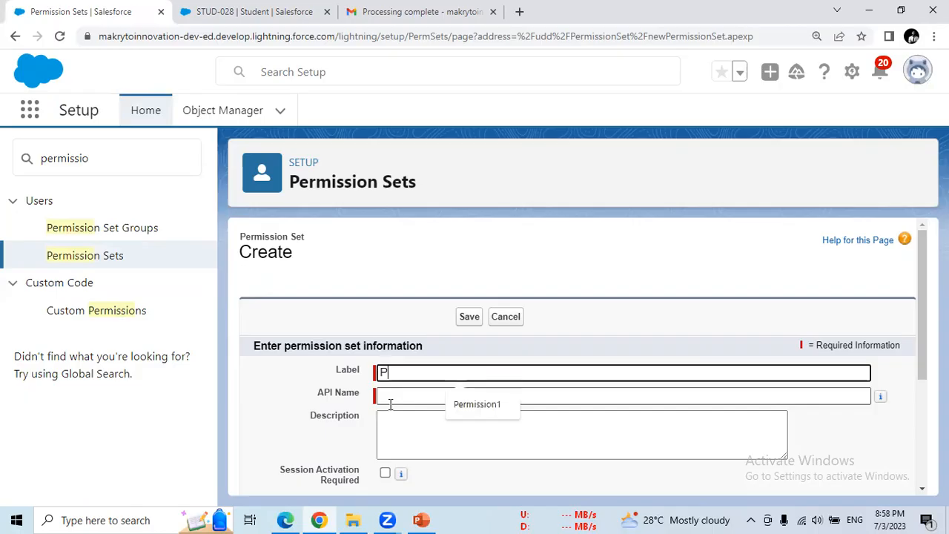
pyautogui.write('S1')
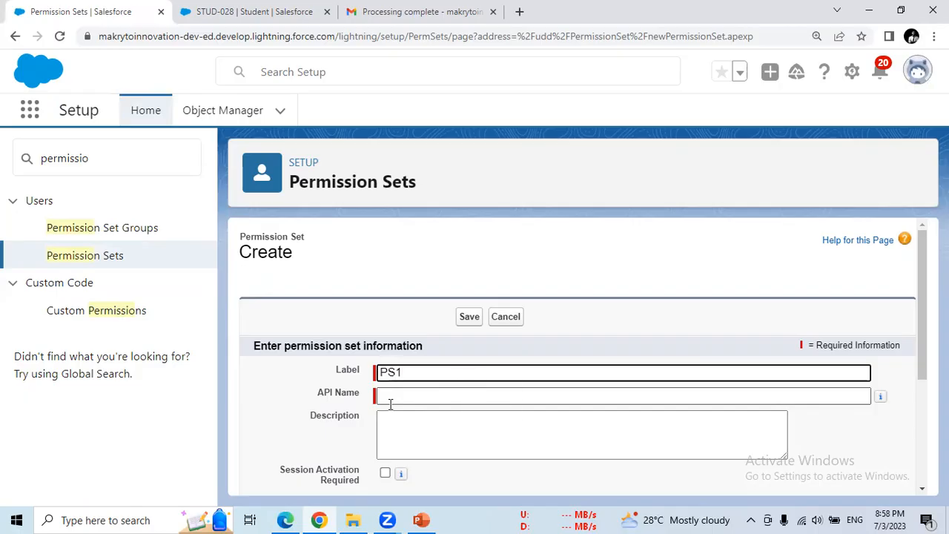
pyautogui.click(428, 397)
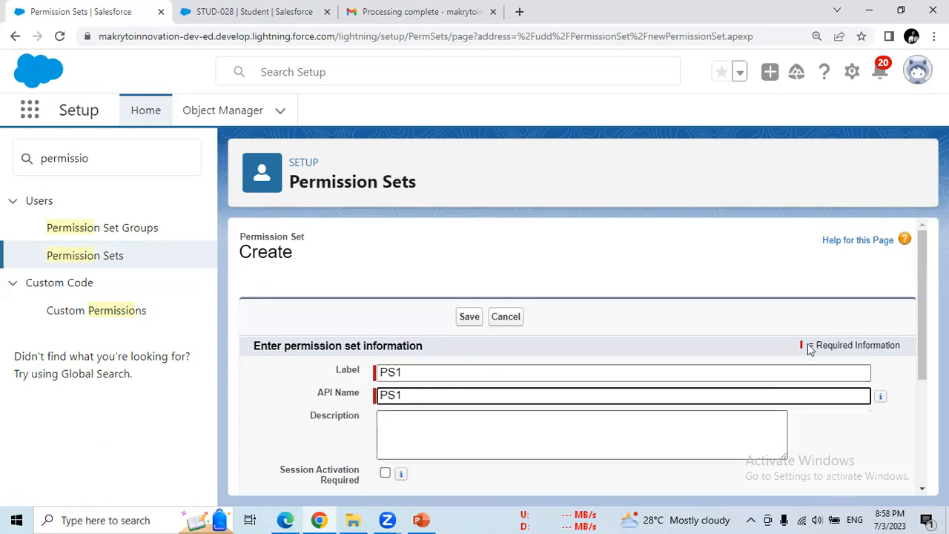
pyautogui.moveTo(924, 330); pyautogui.dragTo(919, 423)
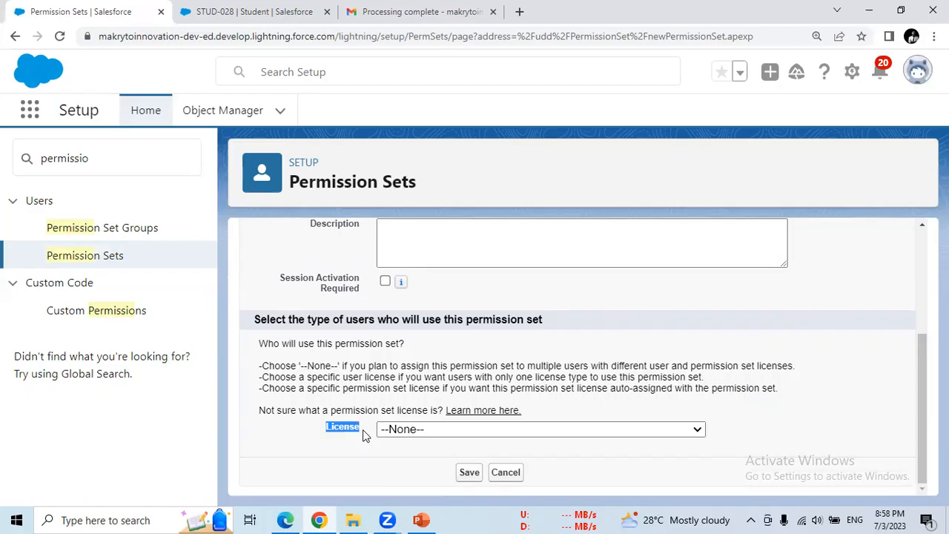
# - Choose Salesforce from the License dropdown of the PS1 permission set
pyautogui.moveTo(922, 391); pyautogui.dragTo(922, 428)
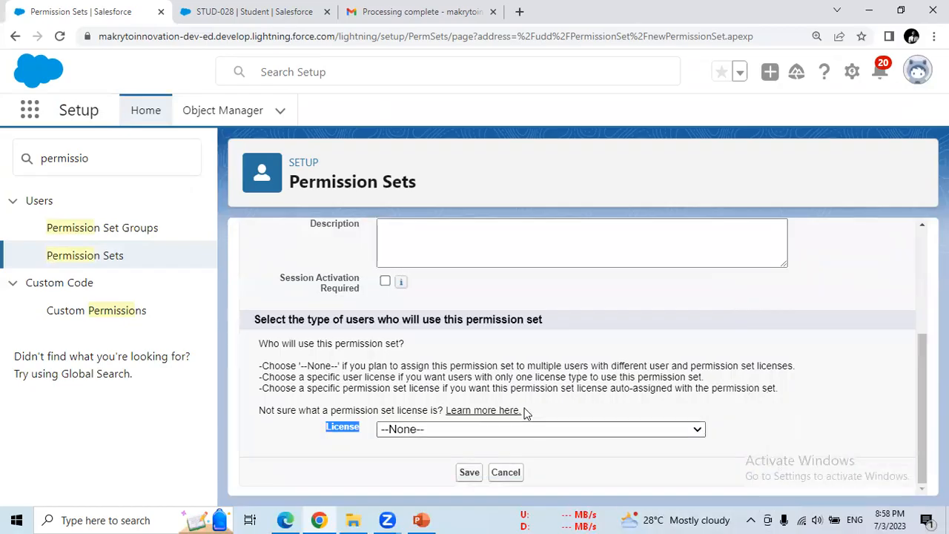
pyautogui.click(571, 430)
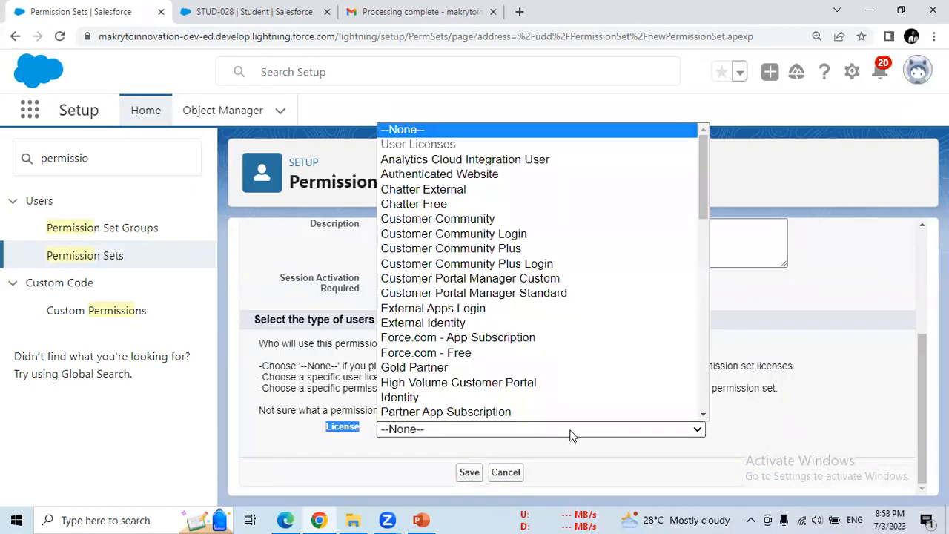
pyautogui.scroll(-1, 687, 235)
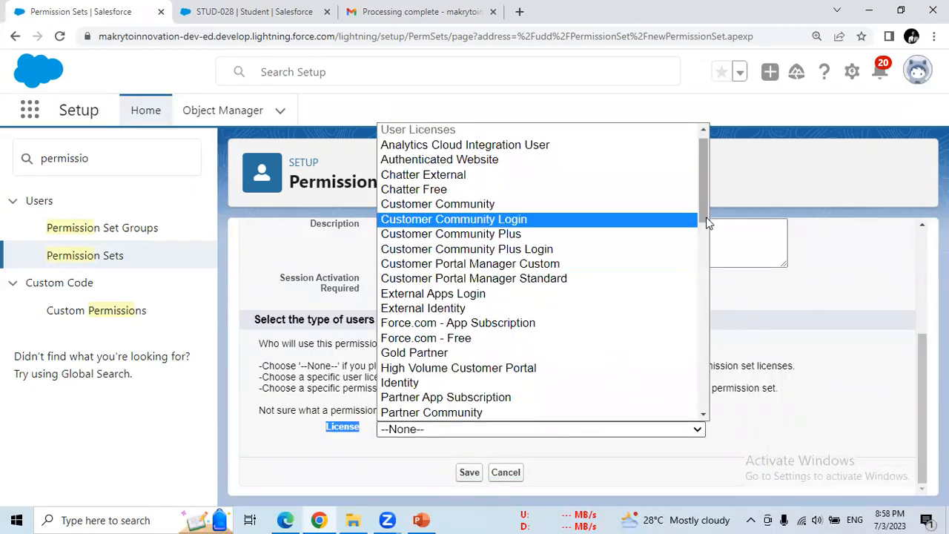
pyautogui.scroll(-1, 709, 235)
pyautogui.scroll(-3, 709, 257)
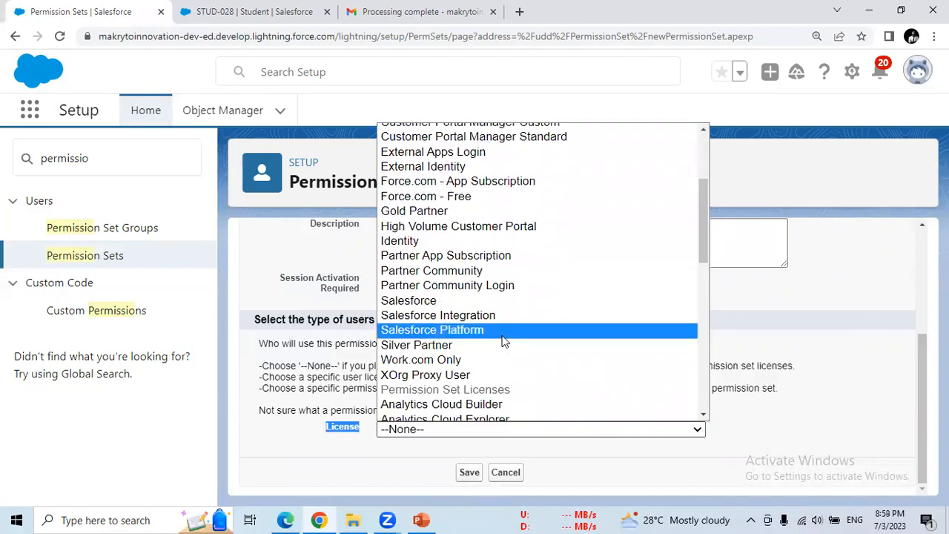
pyautogui.click(421, 302)
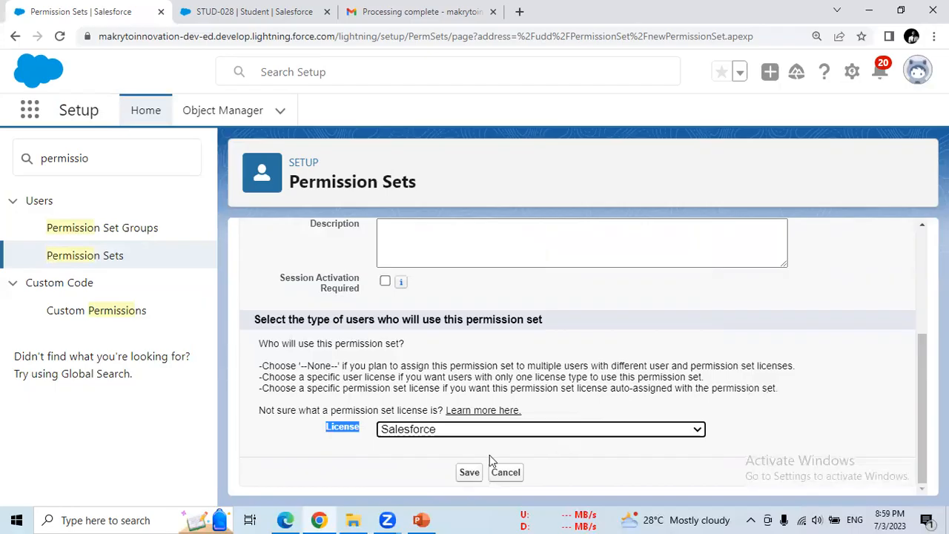
pyautogui.click(338, 443)
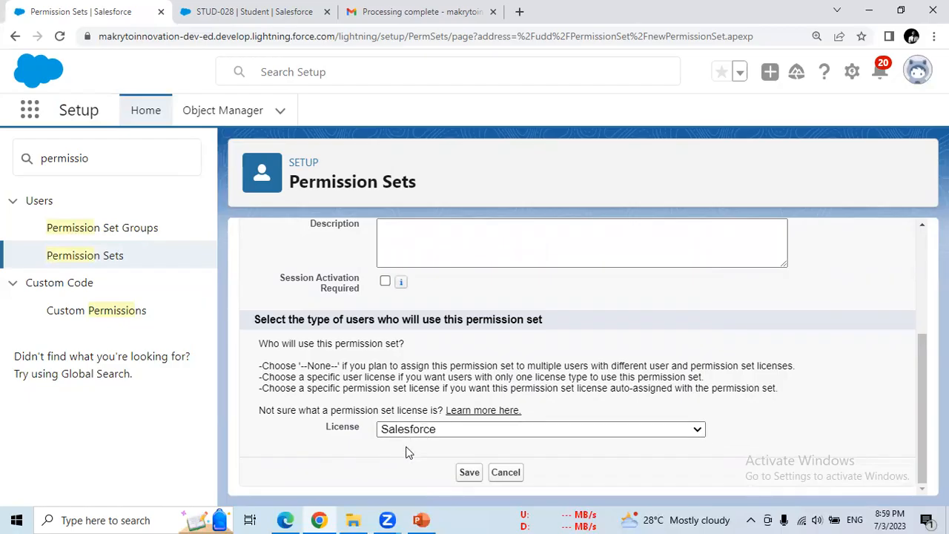
# - Save permission set PS1, review its Apps and System sections, and go to Object Settings
pyautogui.click(468, 473)
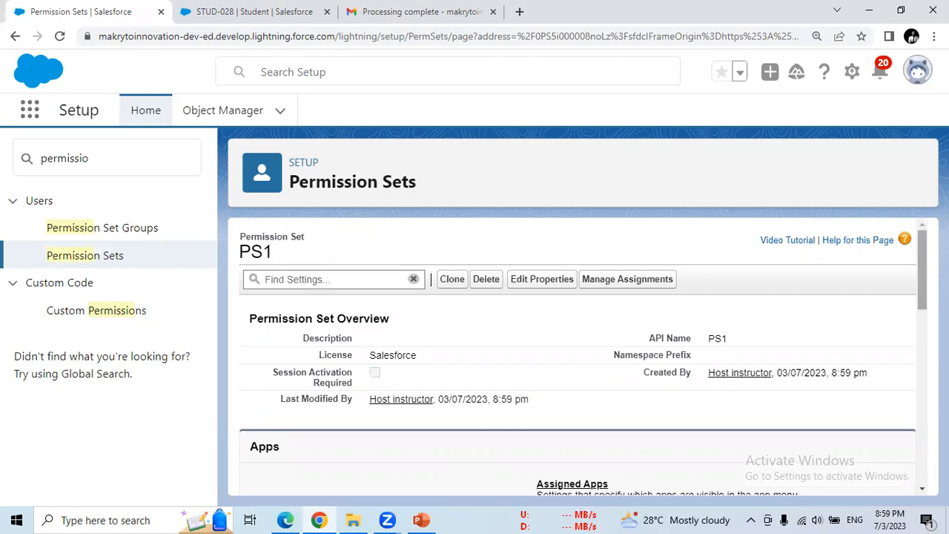
pyautogui.scroll(-4, 924, 271)
pyautogui.scroll(-2, 579, 356)
pyautogui.scroll(10, 232, 298)
pyautogui.scroll(-3, 478, 460)
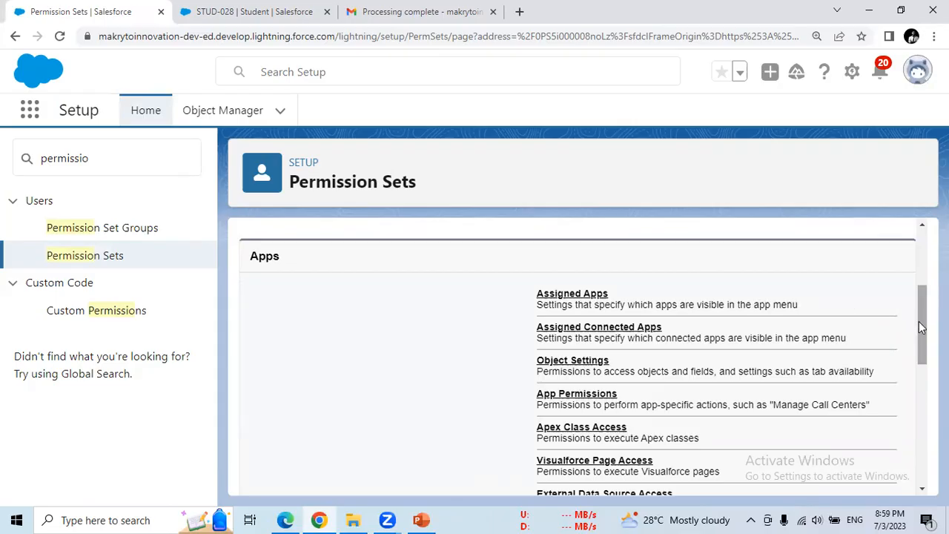
pyautogui.moveTo(920, 322); pyautogui.dragTo(921, 336)
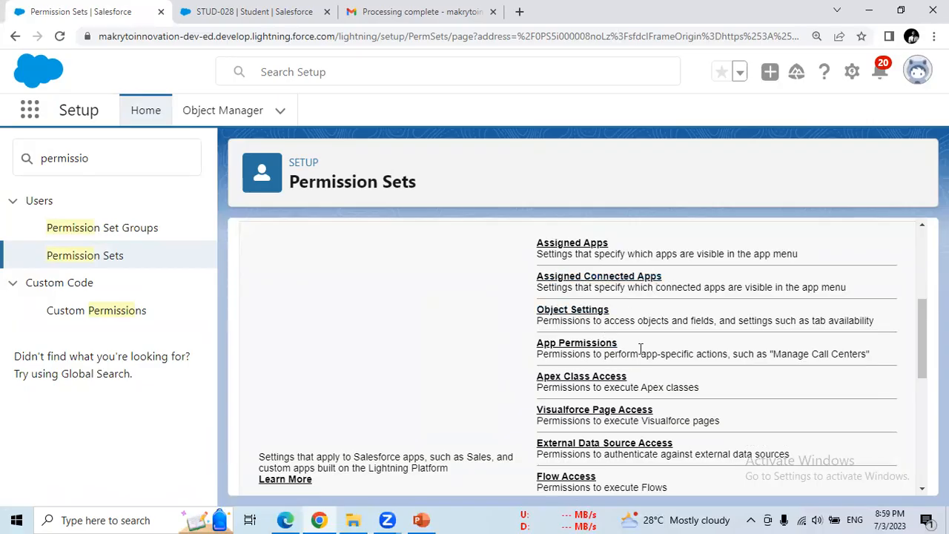
pyautogui.moveTo(920, 351); pyautogui.dragTo(910, 473)
pyautogui.moveTo(276, 378); pyautogui.dragTo(293, 379)
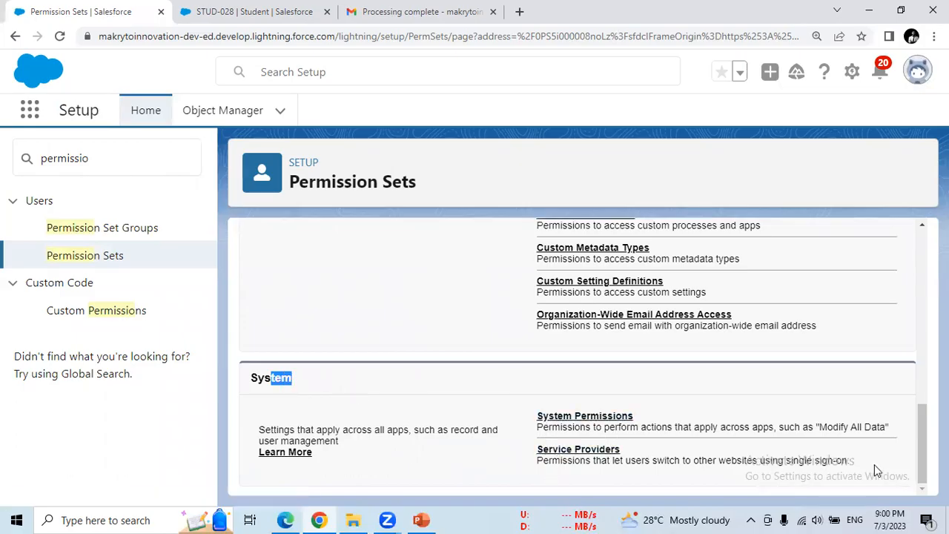
pyautogui.moveTo(922, 445); pyautogui.dragTo(914, 326)
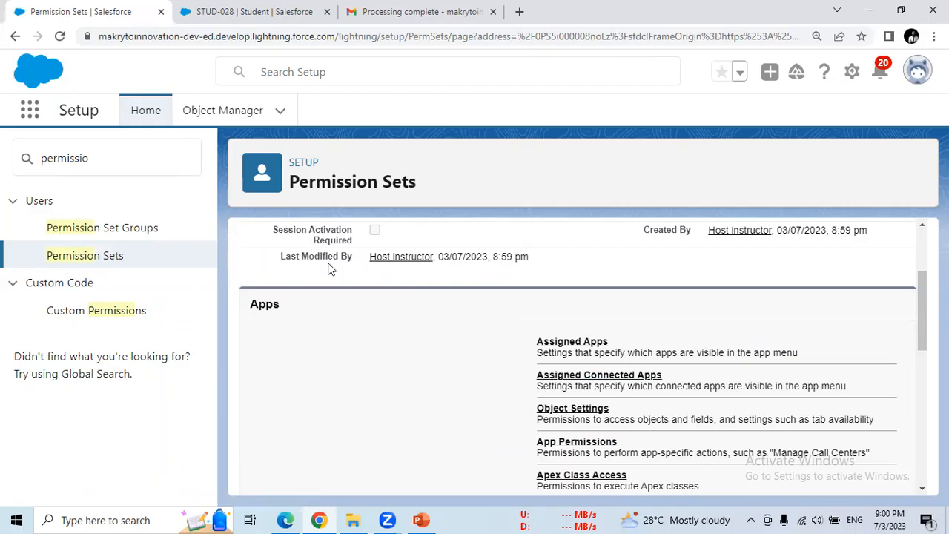
pyautogui.click(565, 413)
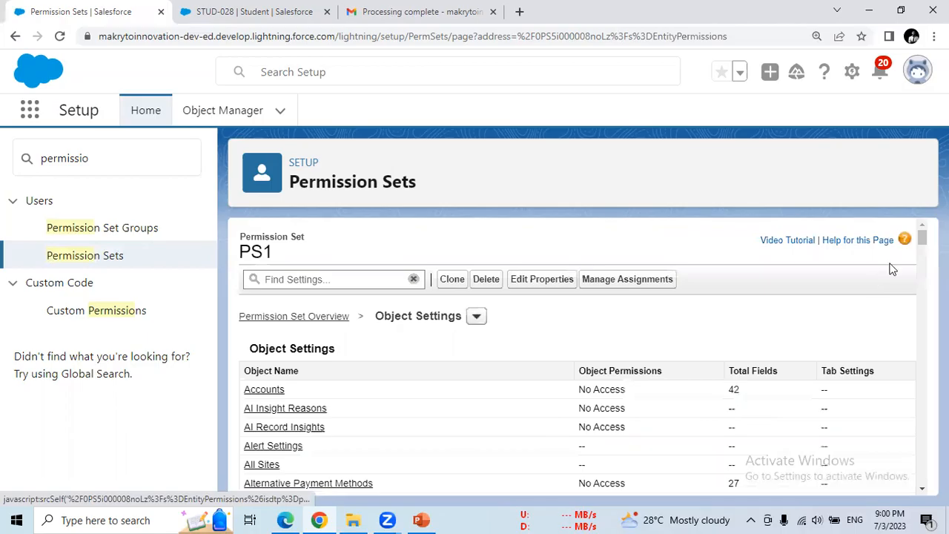
# - Point out the Accounts row in Object Settings: No Access, 42 fields
pyautogui.moveTo(285, 390); pyautogui.dragTo(245, 398)
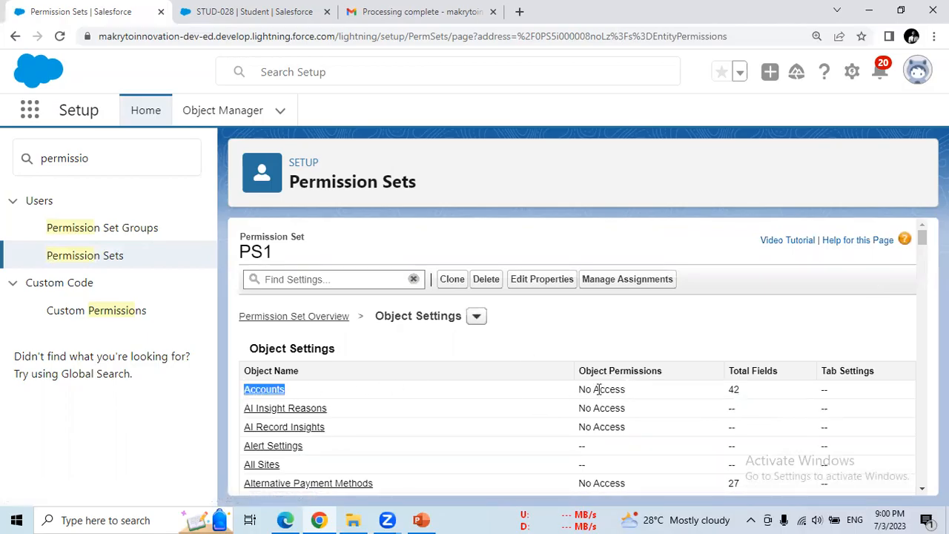
pyautogui.moveTo(580, 389); pyautogui.dragTo(624, 386)
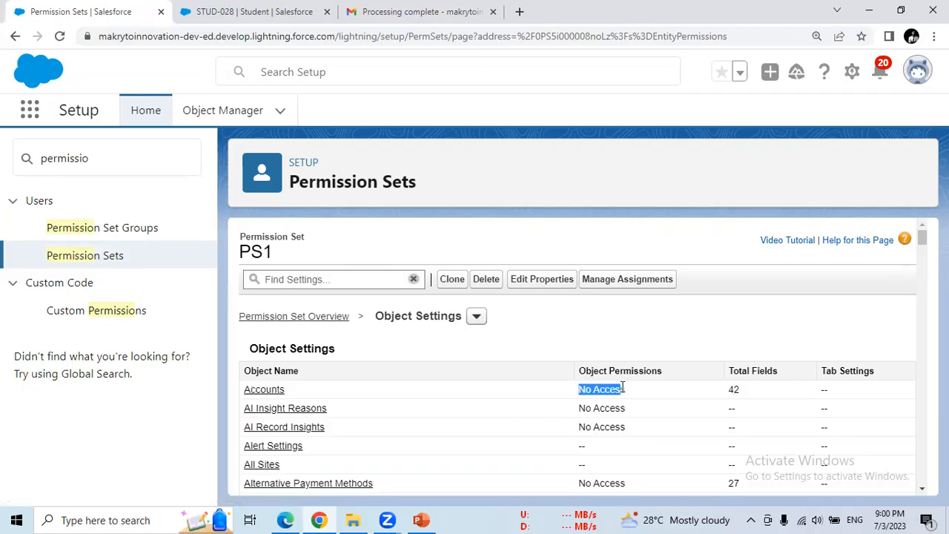
pyautogui.moveTo(743, 391); pyautogui.dragTo(723, 392)
pyautogui.moveTo(922, 238); pyautogui.dragTo(895, 477)
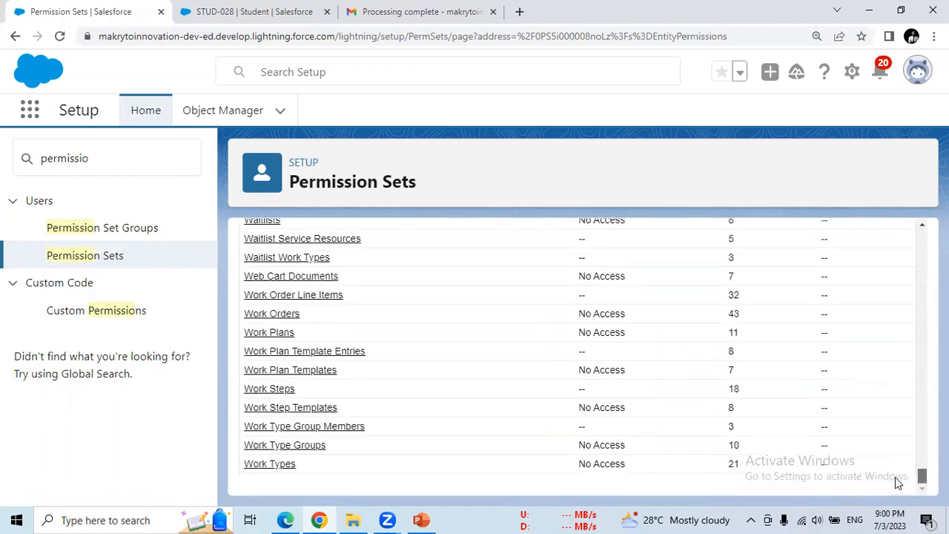
pyautogui.moveTo(886, 394); pyautogui.dragTo(849, 207)
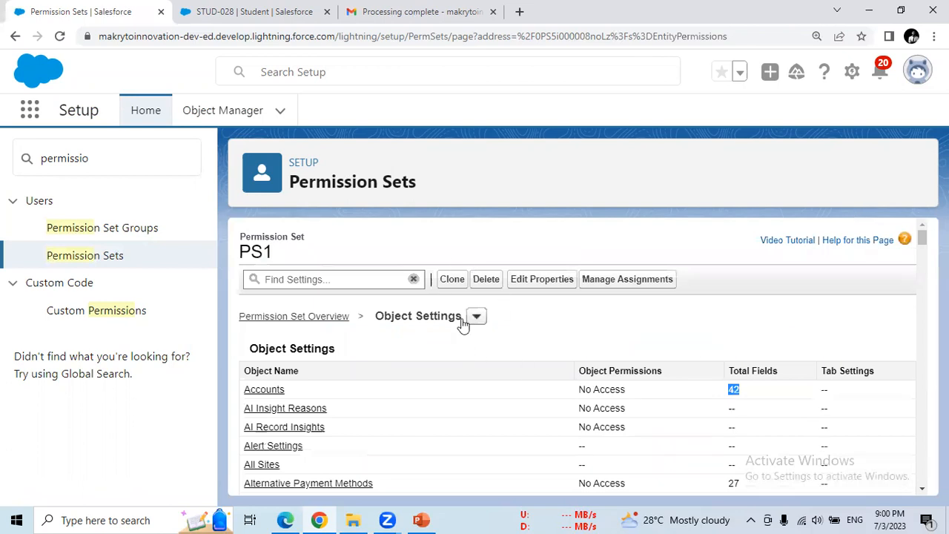
# - Open and cancel Edit Properties, then open and close the section list
pyautogui.click(542, 280)
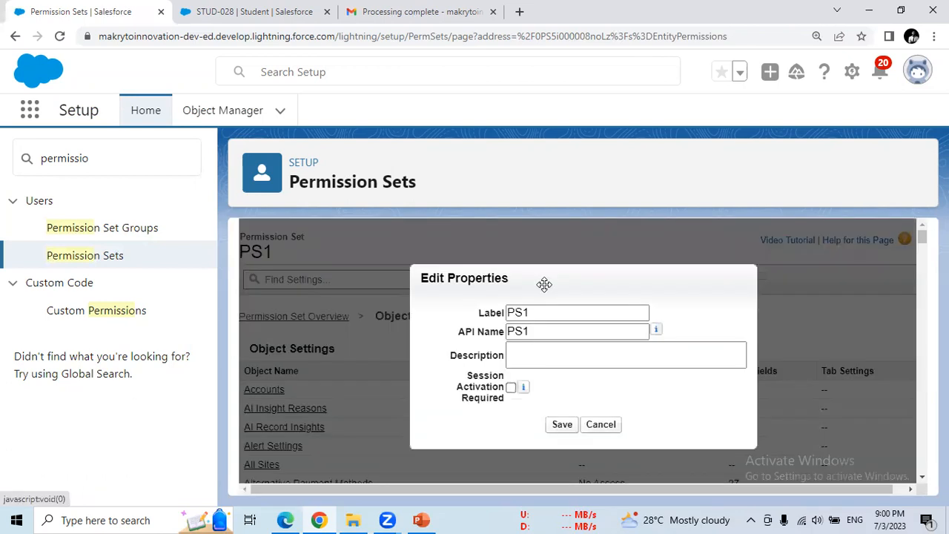
pyautogui.click(601, 425)
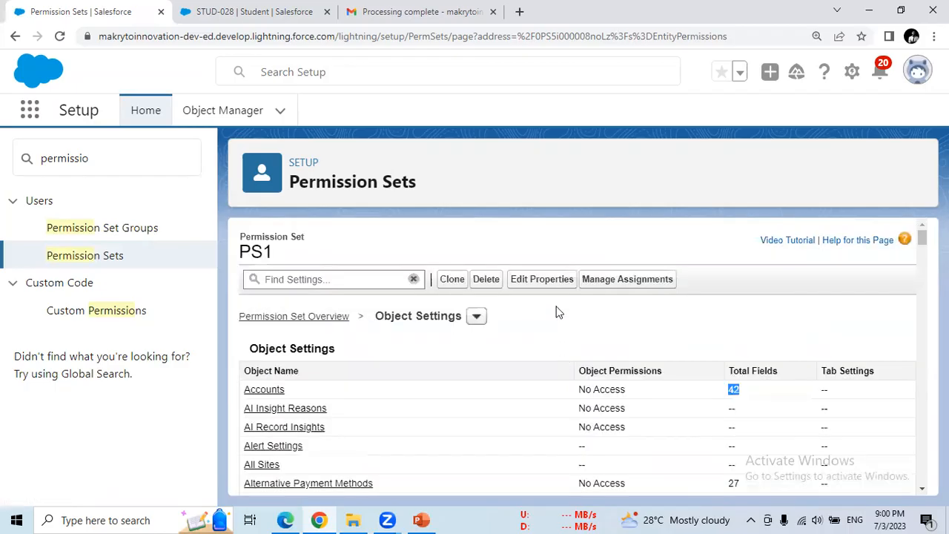
pyautogui.click(477, 317)
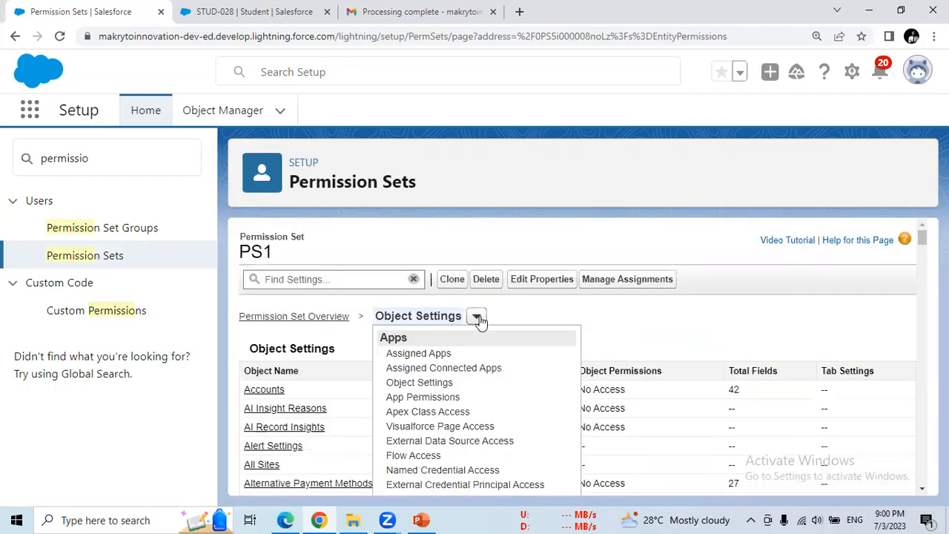
pyautogui.click(769, 335)
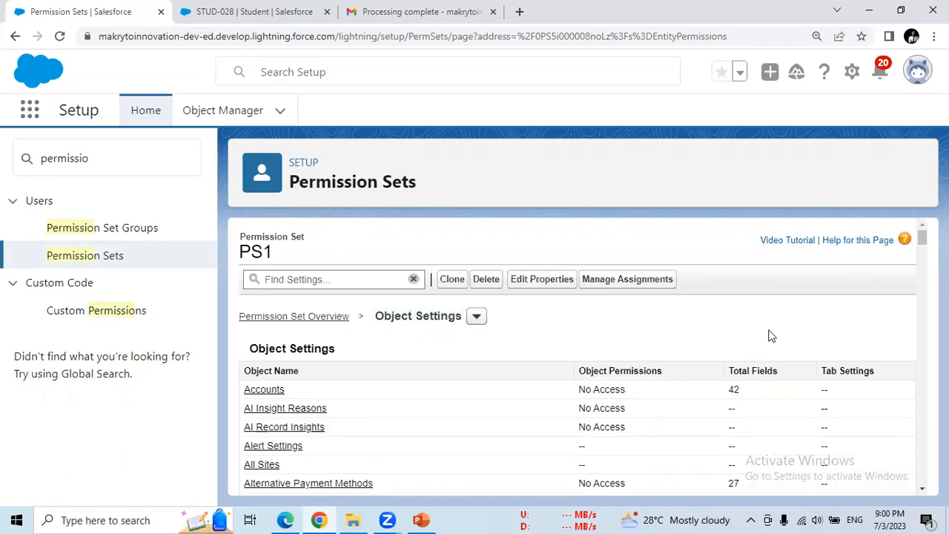
pyautogui.scroll(-3, 922, 252)
pyautogui.scroll(-5, 922, 267)
pyautogui.moveTo(922, 267); pyautogui.dragTo(922, 238)
# - Open PS1's Accounts settings and scroll through its unchecked object and field permissions
pyautogui.click(263, 391)
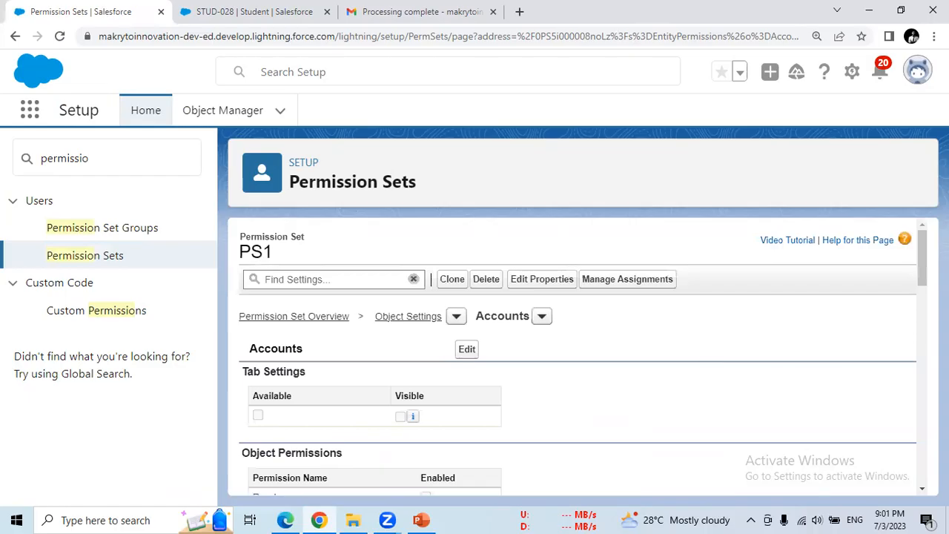
pyautogui.moveTo(923, 275); pyautogui.dragTo(924, 255)
pyautogui.scroll(-3, 523, 322)
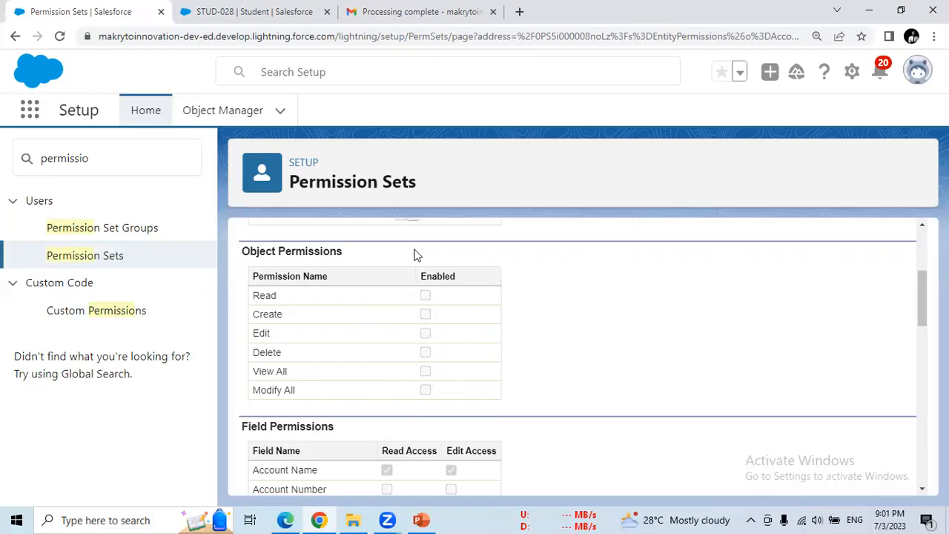
pyautogui.moveTo(924, 303); pyautogui.dragTo(924, 333)
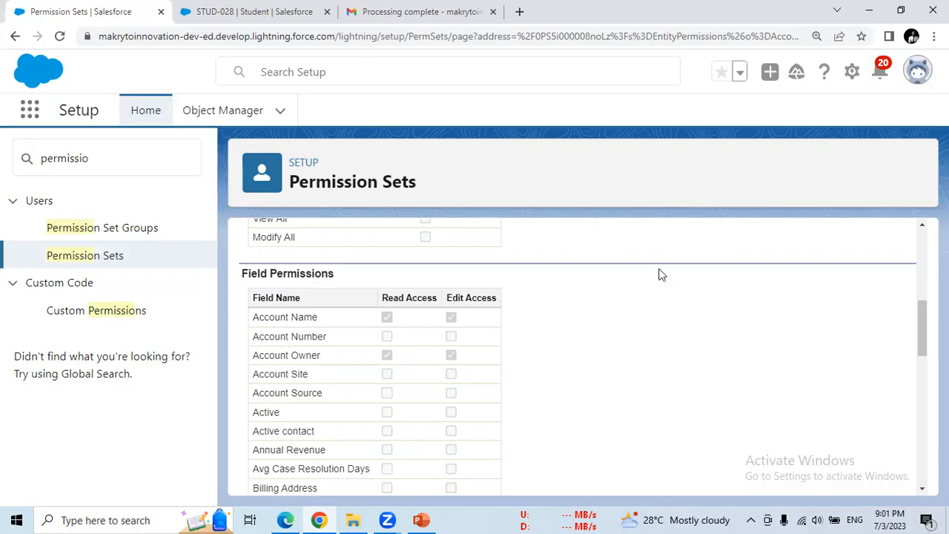
pyautogui.moveTo(921, 338); pyautogui.dragTo(904, 382)
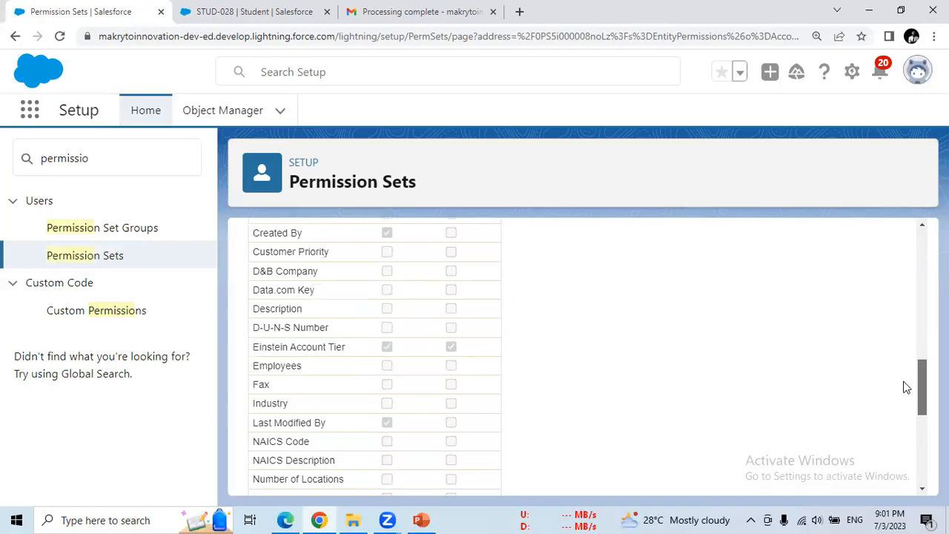
pyautogui.moveTo(905, 387); pyautogui.dragTo(879, 248)
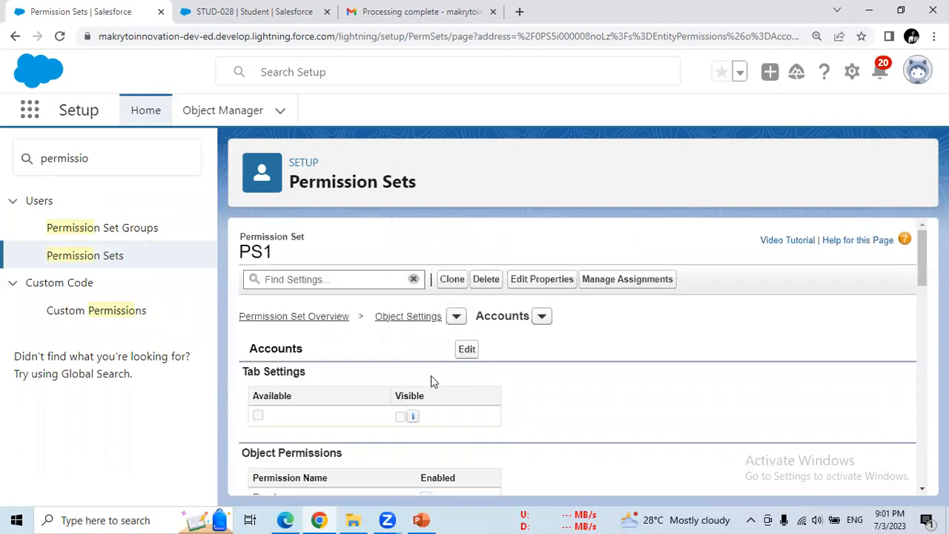
# - Start editing PS1's Accounts settings and make the Accounts tab available and visible
pyautogui.click(473, 356)
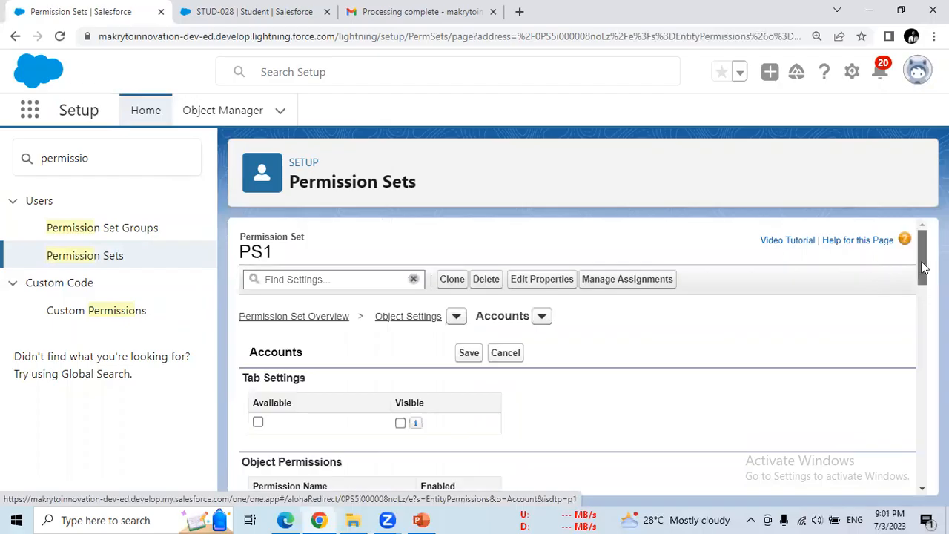
pyautogui.moveTo(924, 269); pyautogui.dragTo(924, 284)
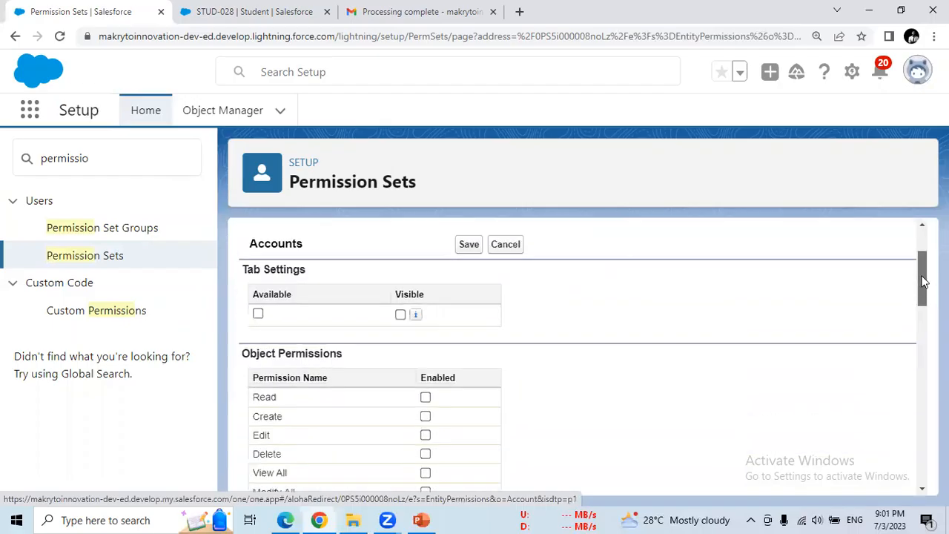
pyautogui.doubleClick(272, 241)
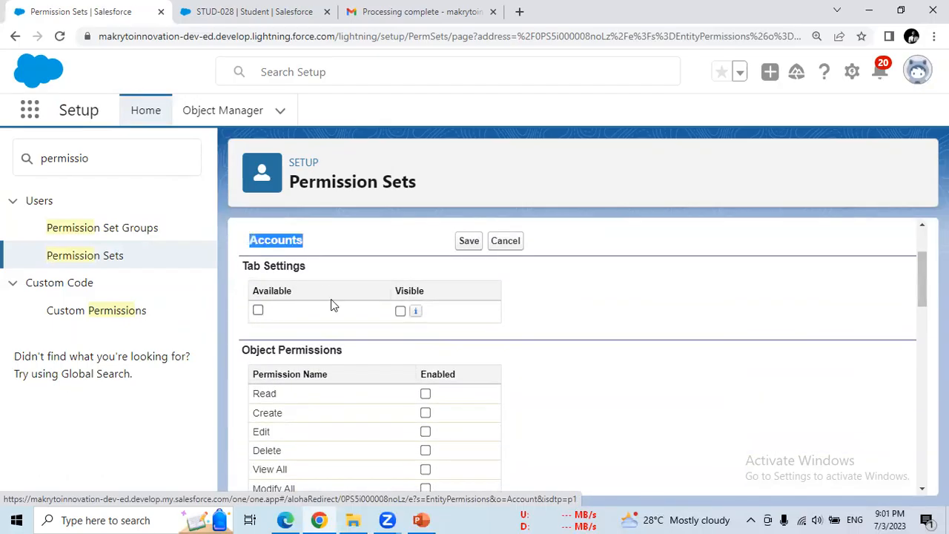
pyautogui.click(401, 312)
# - Grant Accounts Read, Create, Edit, Delete, View All and Modify All, save, and open PS1's assignments
pyautogui.click(425, 394)
pyautogui.click(425, 413)
pyautogui.click(425, 432)
pyautogui.click(425, 470)
pyautogui.click(425, 450)
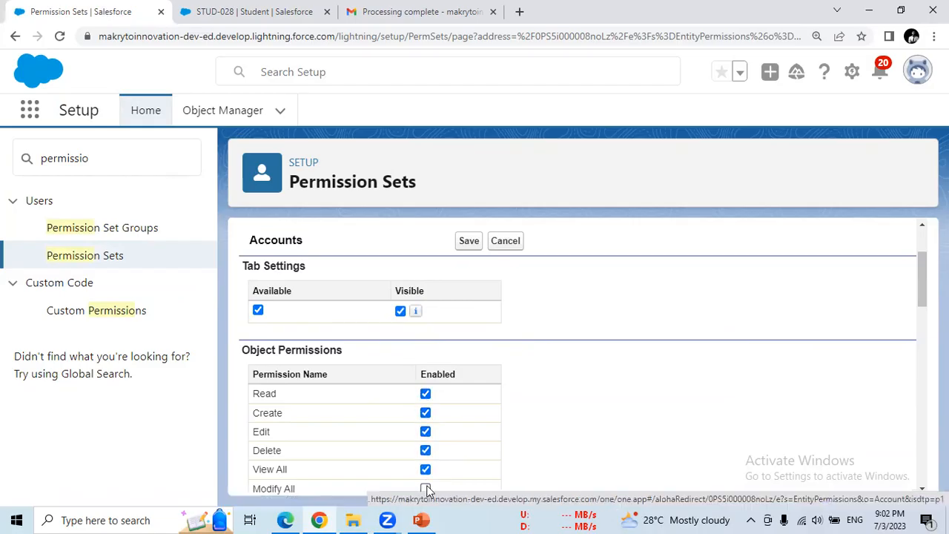
pyautogui.click(425, 488)
pyautogui.moveTo(922, 297); pyautogui.dragTo(922, 277)
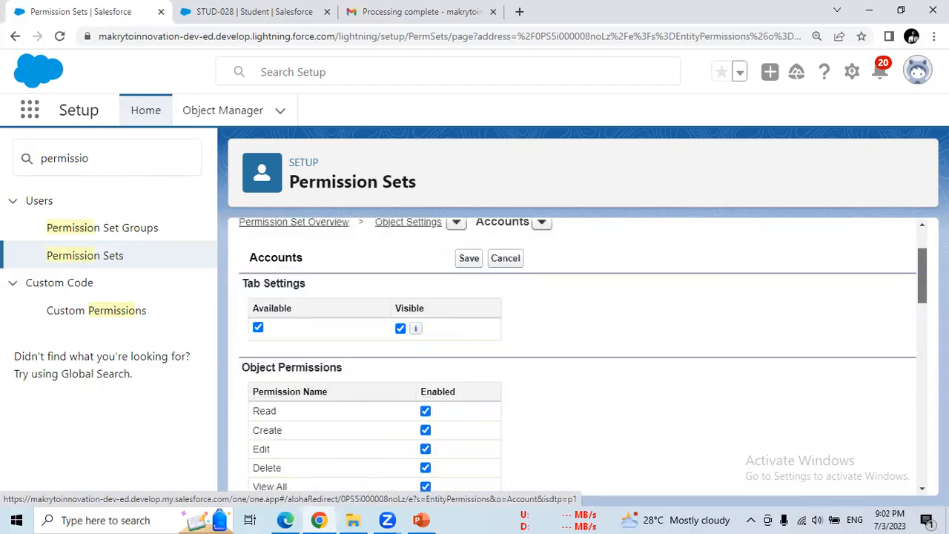
pyautogui.click(470, 260)
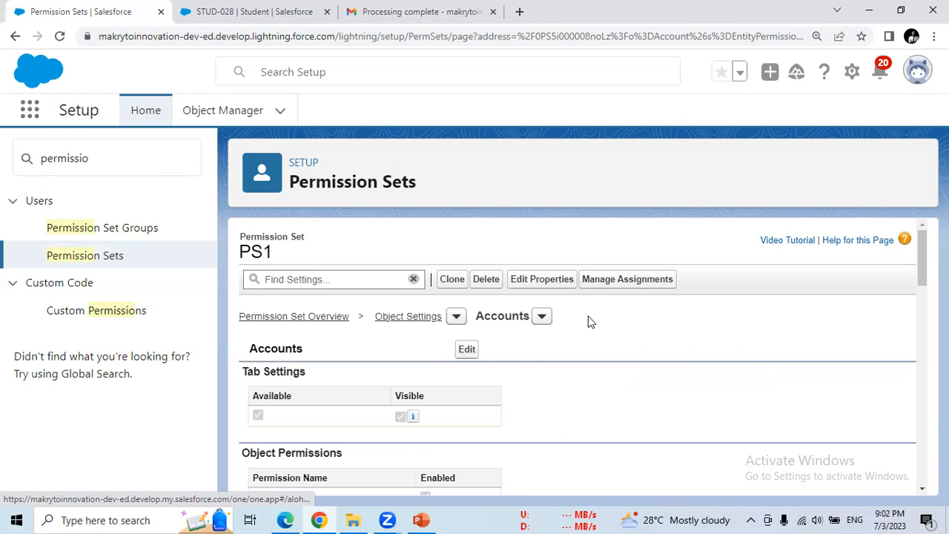
pyautogui.click(619, 282)
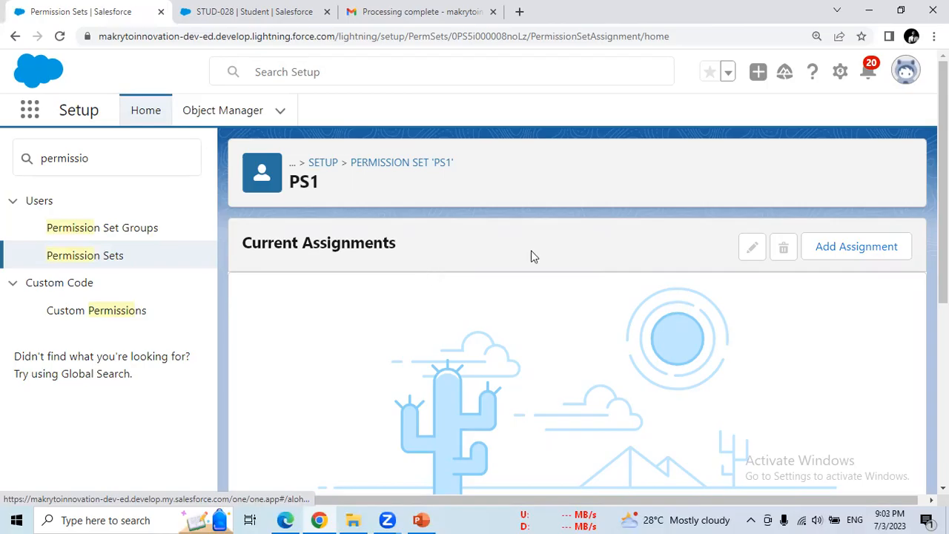
# - Open the third host instructor's user record from PS1's Add Assignment user list
pyautogui.click(852, 251)
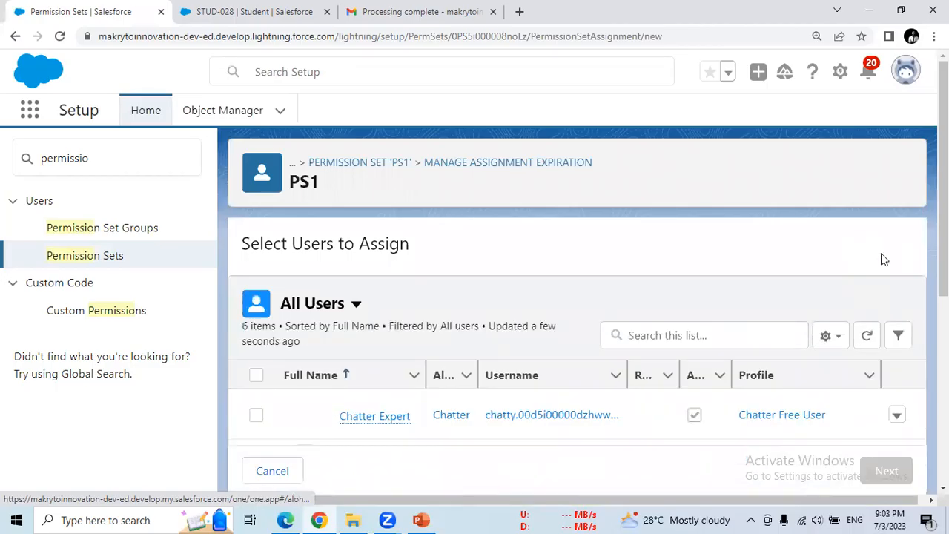
pyautogui.scroll(-3, 884, 259)
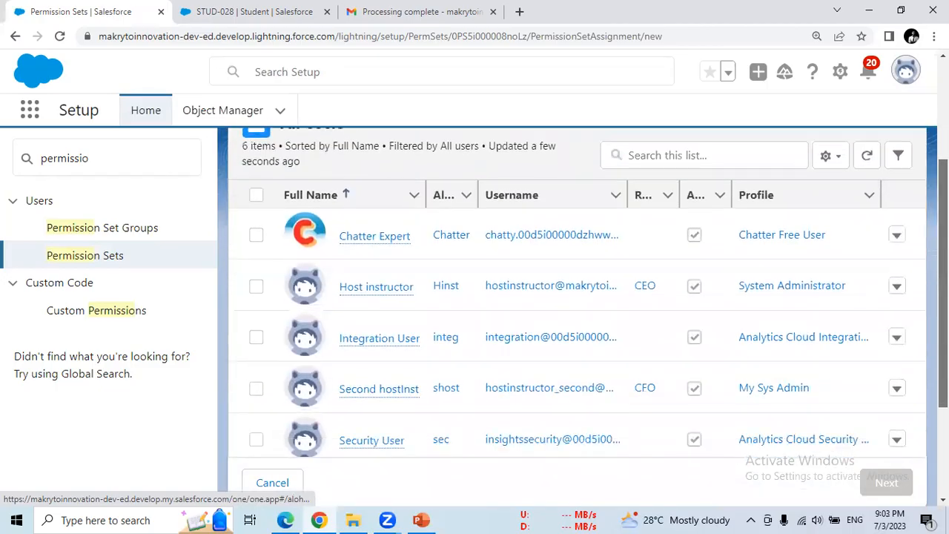
pyautogui.scroll(-2, 579, 296)
pyautogui.scroll(2, 578, 297)
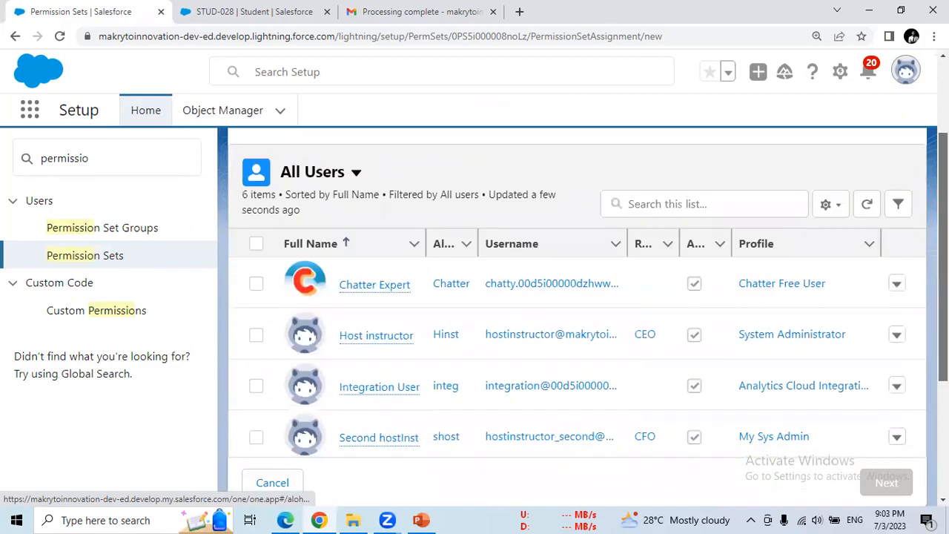
pyautogui.scroll(-2, 464, 324)
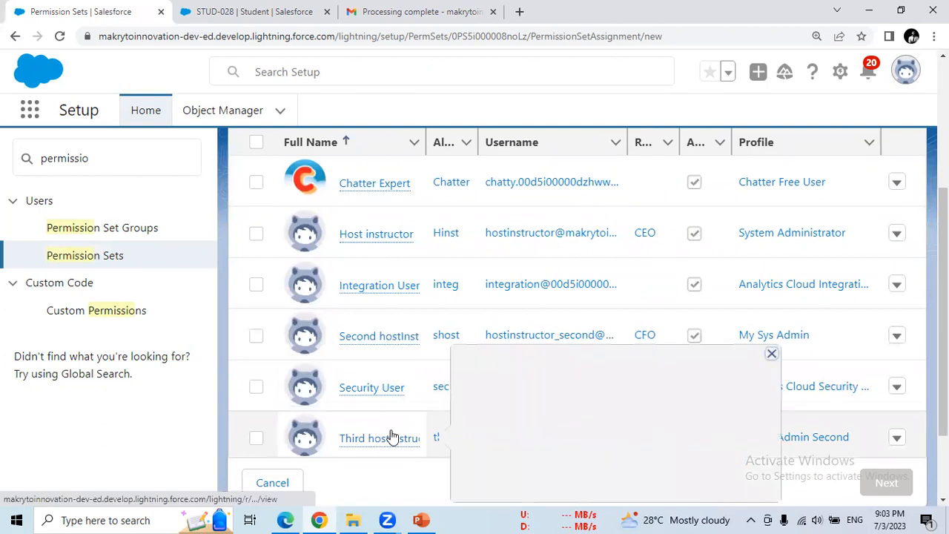
pyautogui.click(391, 435)
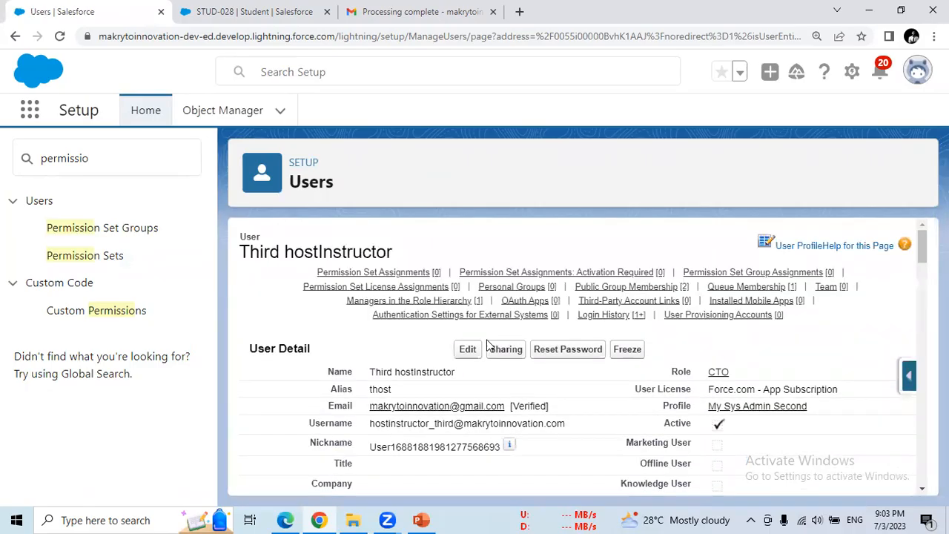
# - Open the Sharing Detail page for the third host instructor's user record
pyautogui.moveTo(924, 241); pyautogui.dragTo(923, 258)
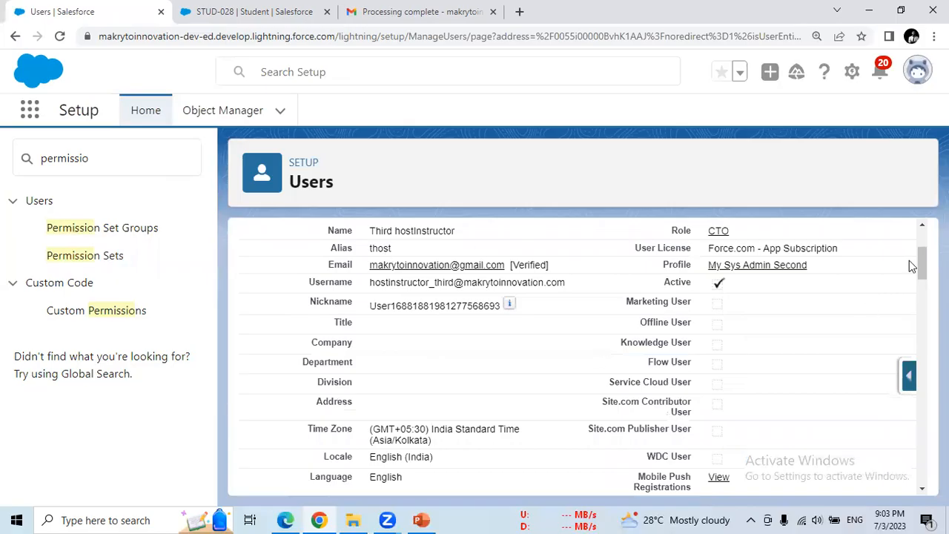
pyautogui.scroll(2, 909, 261)
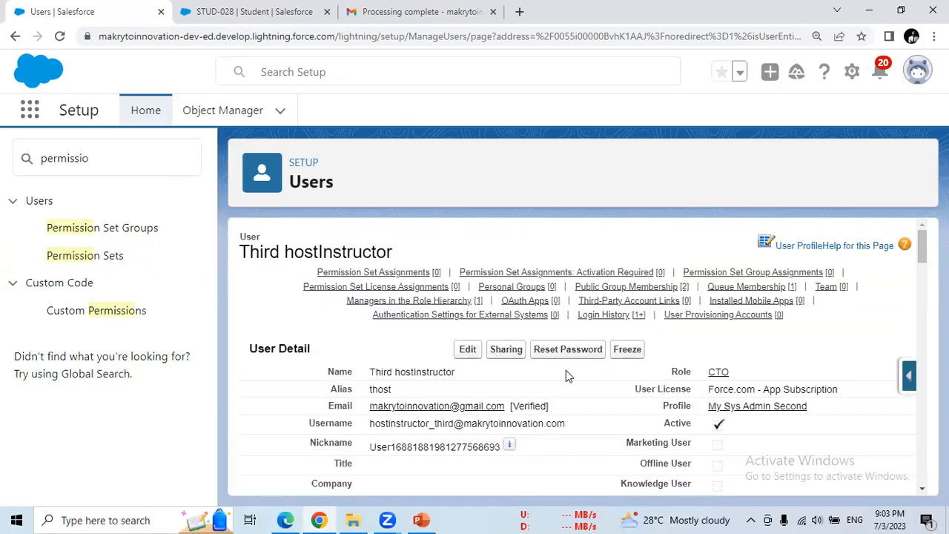
pyautogui.click(508, 354)
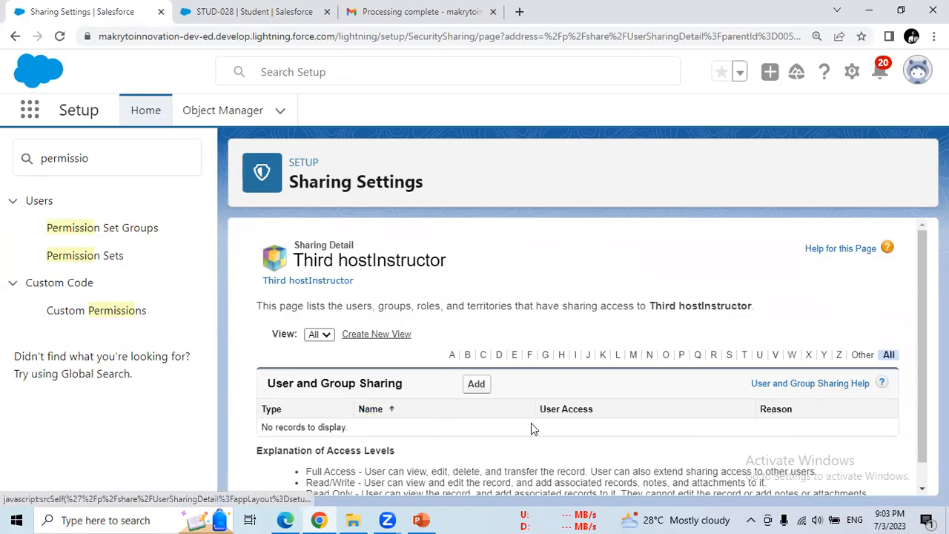
# - Add a new User and Group share from the third host instructor's Sharing Detail page
pyautogui.moveTo(920, 301); pyautogui.dragTo(923, 359)
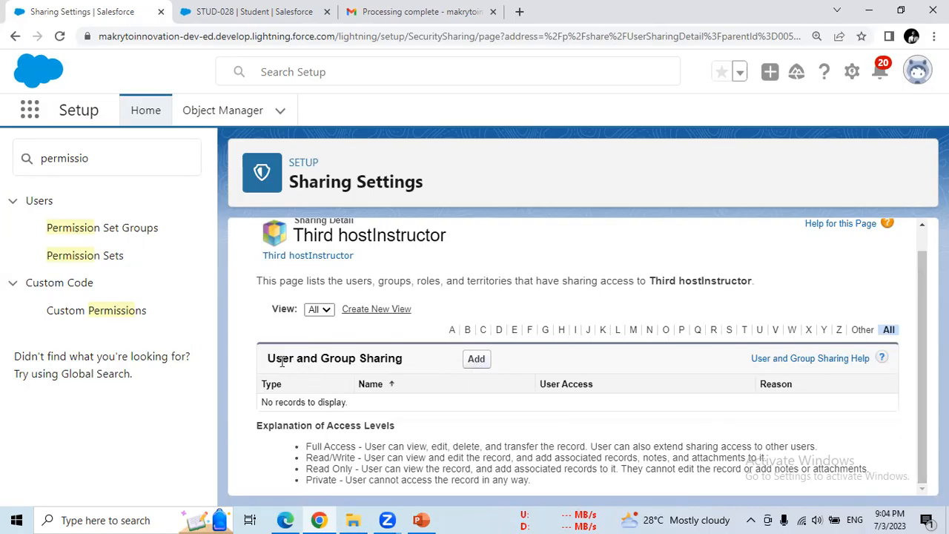
pyautogui.moveTo(282, 358); pyautogui.dragTo(418, 355)
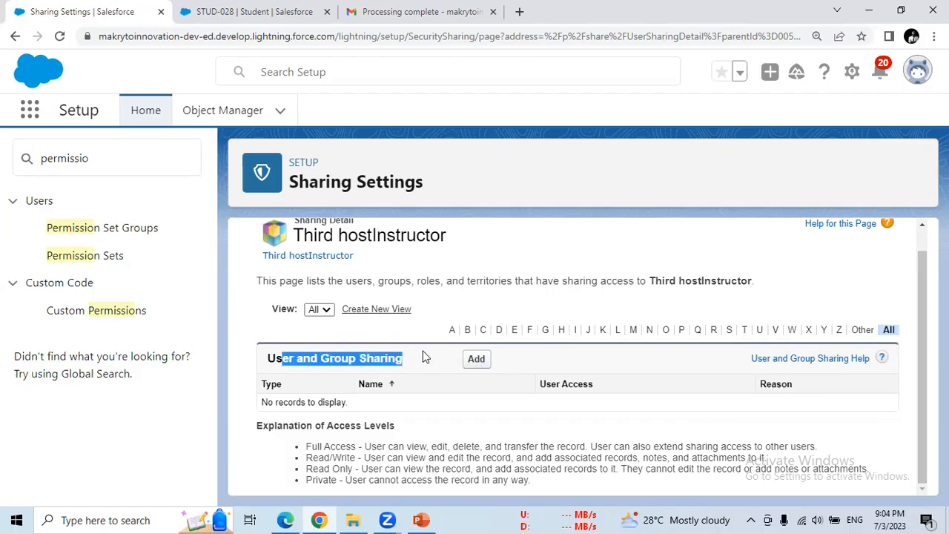
pyautogui.click(475, 360)
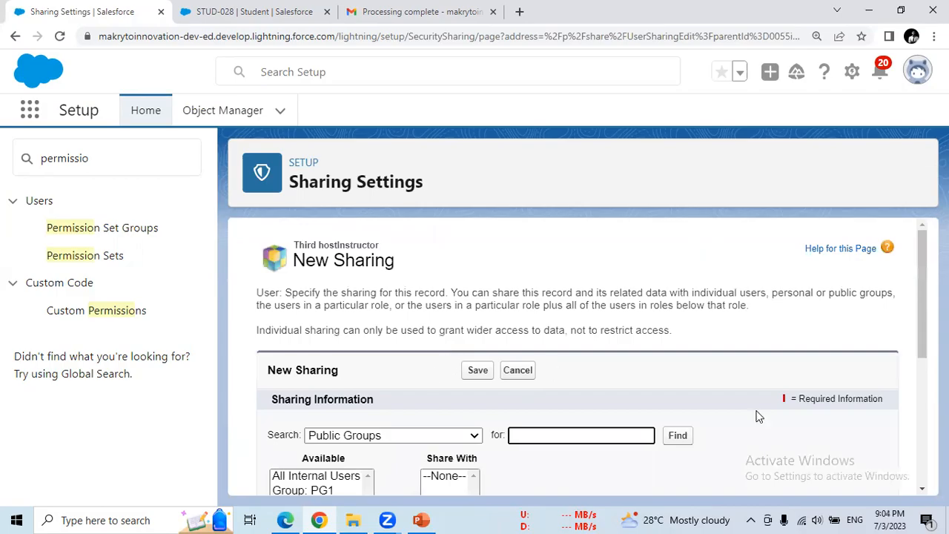
# - Share the third host instructor's record with Group: PG1 at Read/Write access and save
pyautogui.scroll(-2, 924, 316)
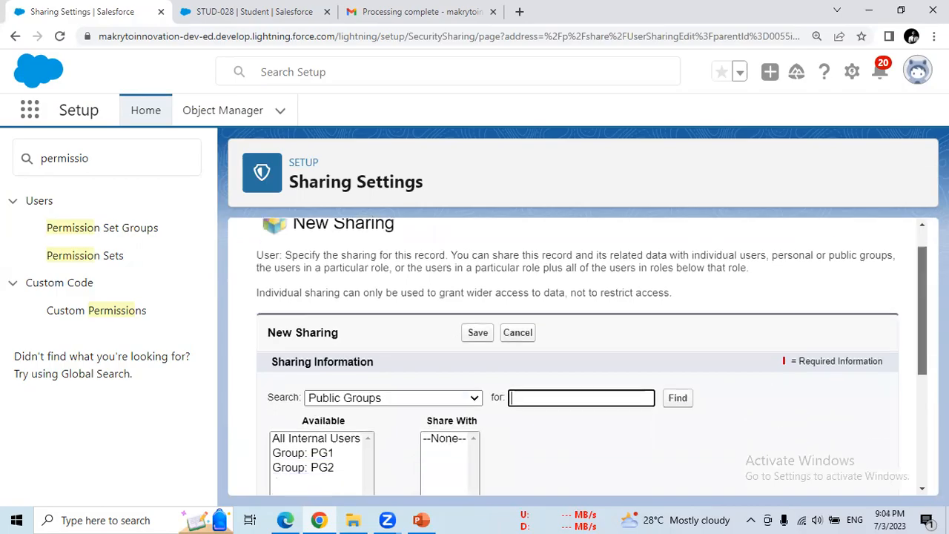
pyautogui.scroll(2, 754, 451)
pyautogui.scroll(-2, 755, 451)
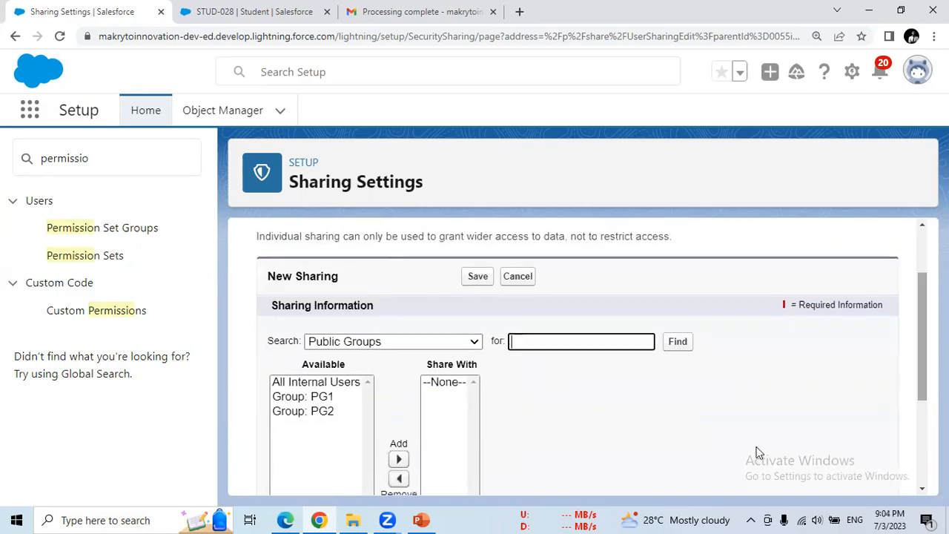
pyautogui.click(324, 397)
pyautogui.scroll(-2, 327, 400)
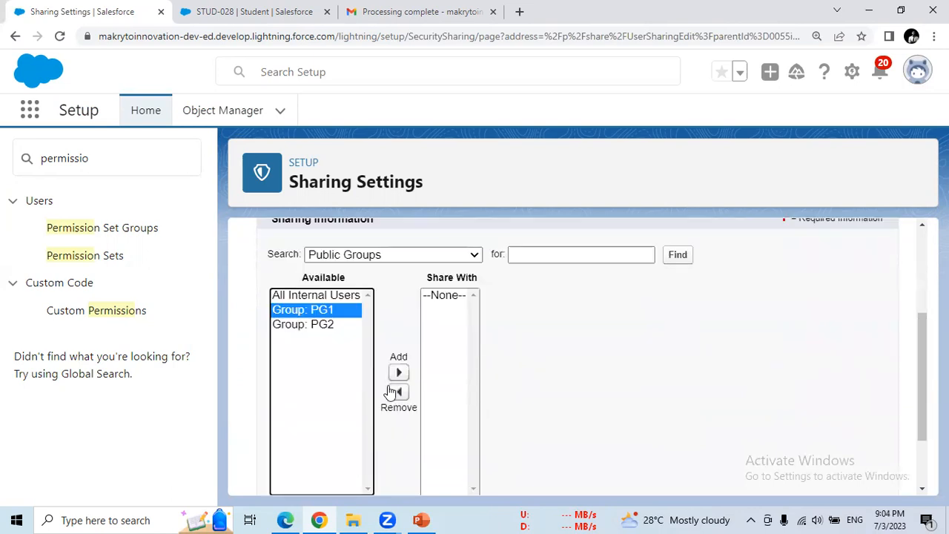
pyautogui.click(399, 373)
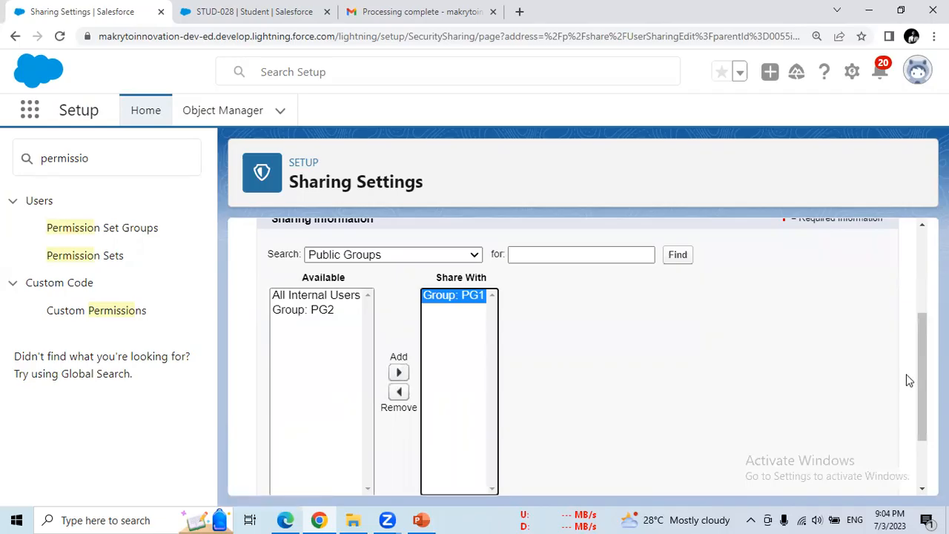
pyautogui.scroll(-2, 924, 436)
pyautogui.click(458, 430)
pyautogui.click(421, 459)
pyautogui.click(477, 472)
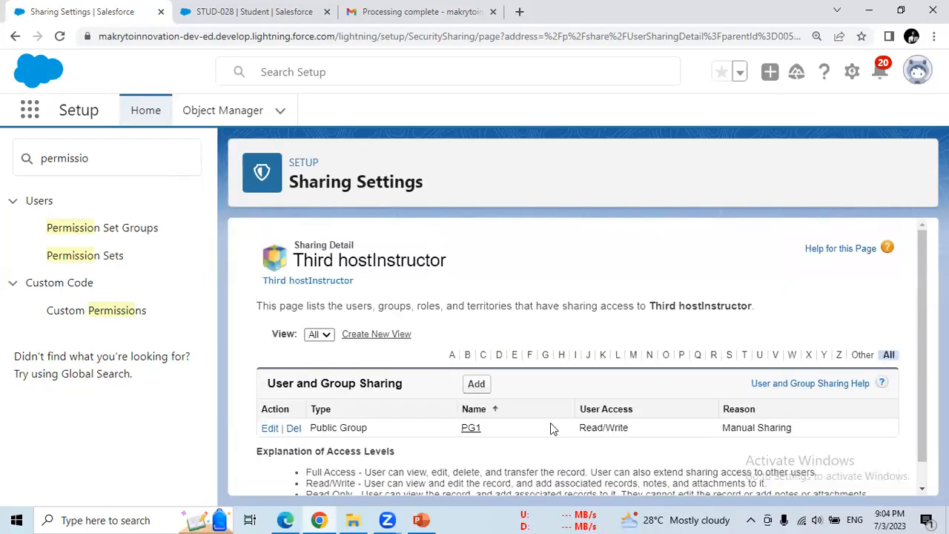
pyautogui.click(85, 256)
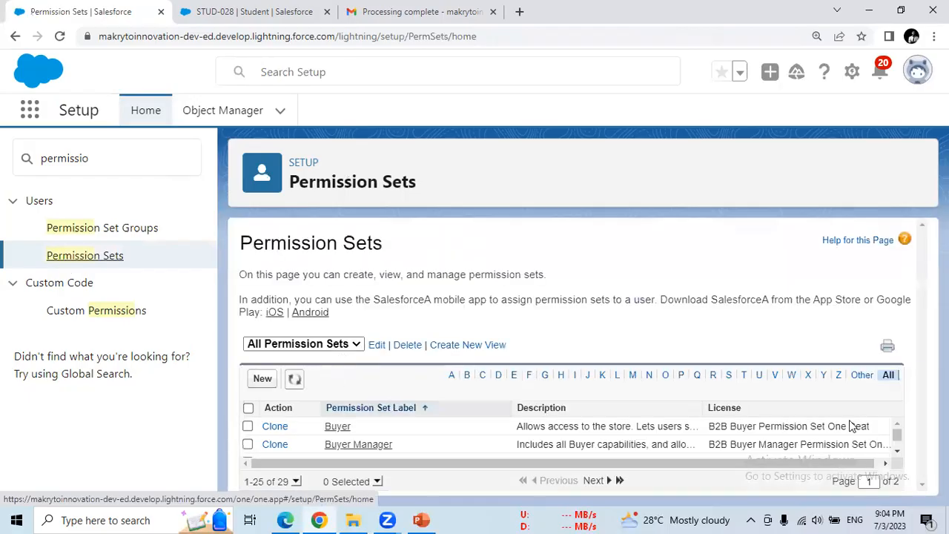
# - Filter the permission sets by the letter P and open PS1
pyautogui.moveTo(897, 439); pyautogui.dragTo(897, 446)
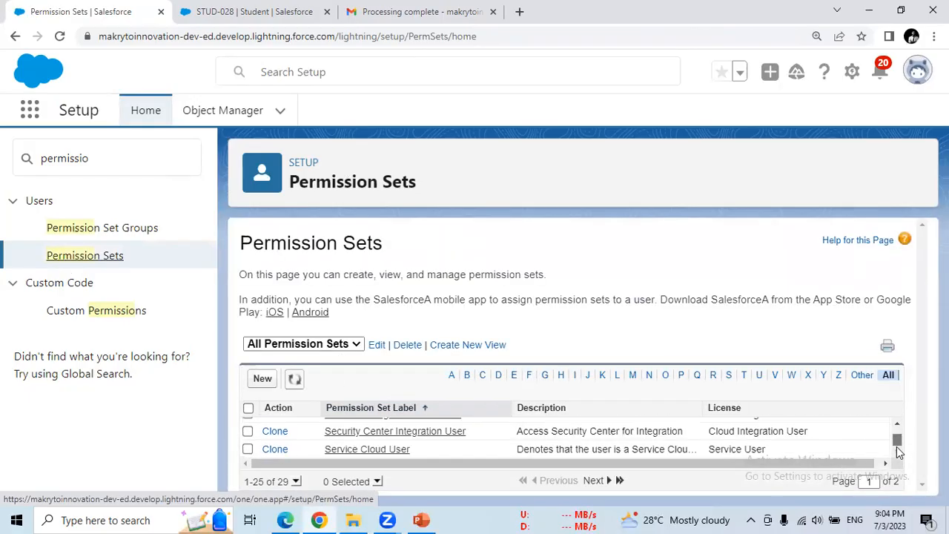
pyautogui.click(681, 377)
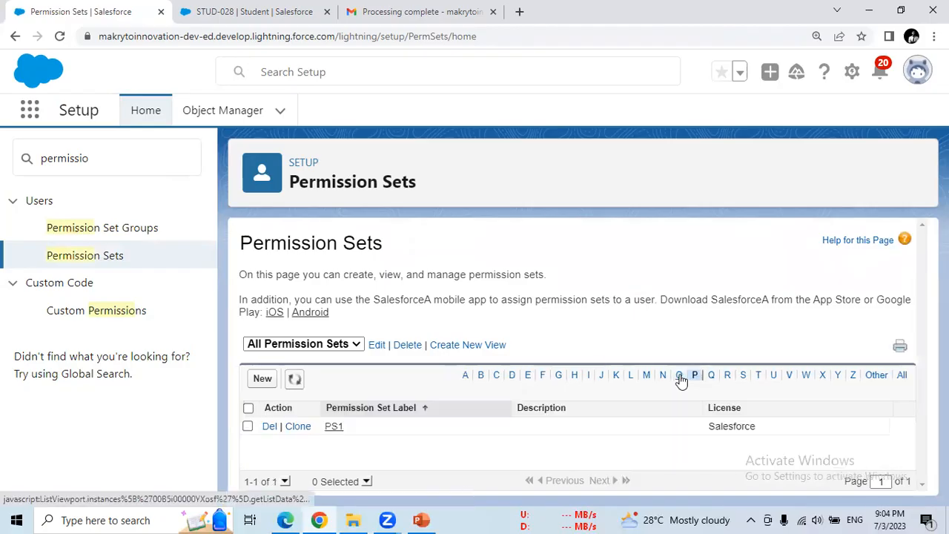
pyautogui.click(335, 428)
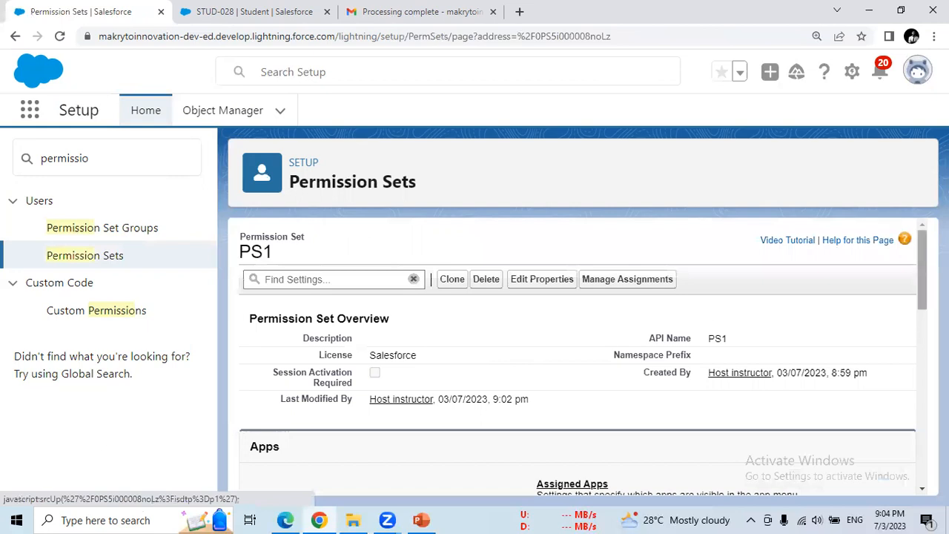
# - Check PS1's Current Assignments, which lists no users, then return to the previous page
pyautogui.scroll(-10, 583, 360)
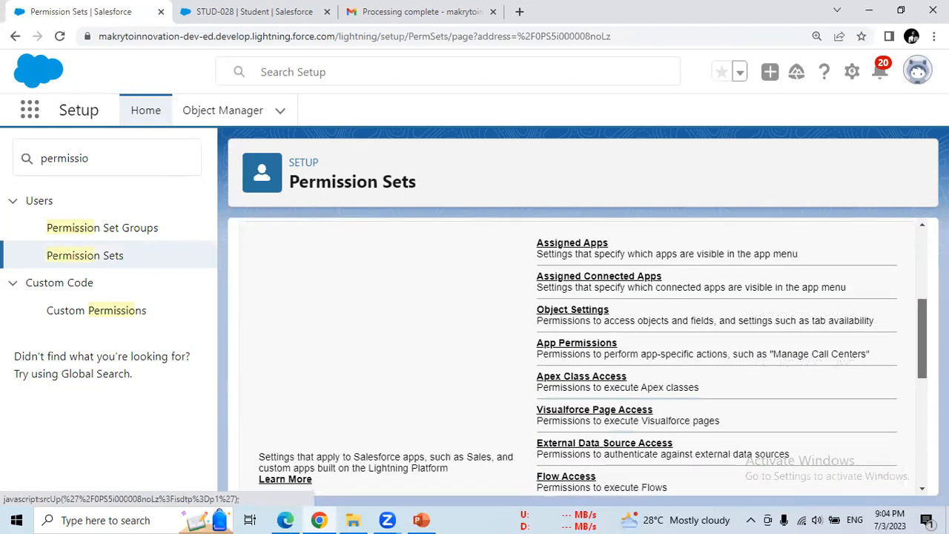
pyautogui.scroll(10, 911, 354)
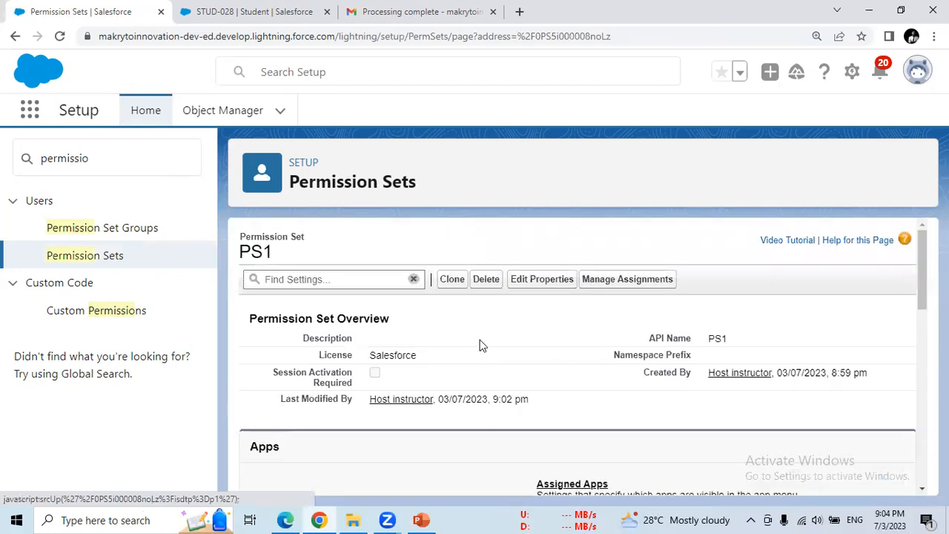
pyautogui.click(604, 284)
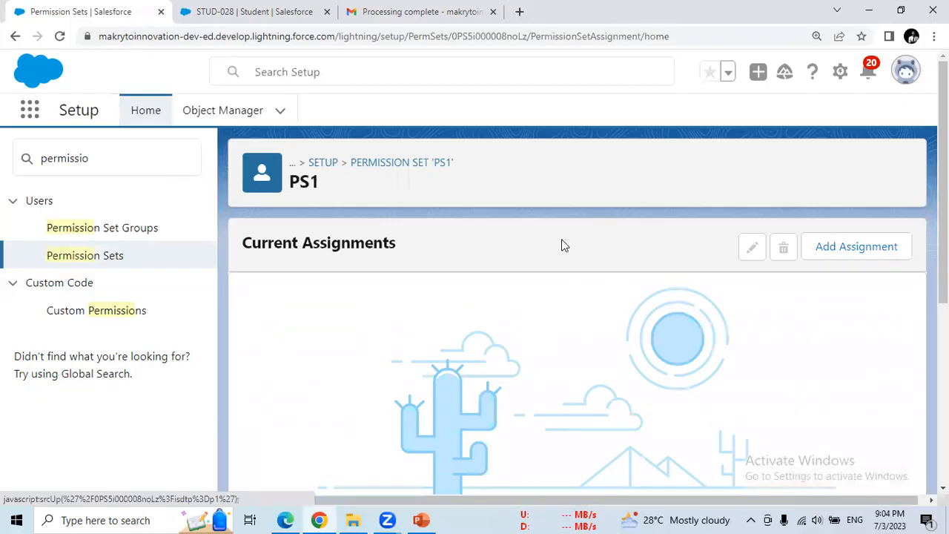
pyautogui.scroll(-4, 943, 260)
pyautogui.scroll(4, 227, 178)
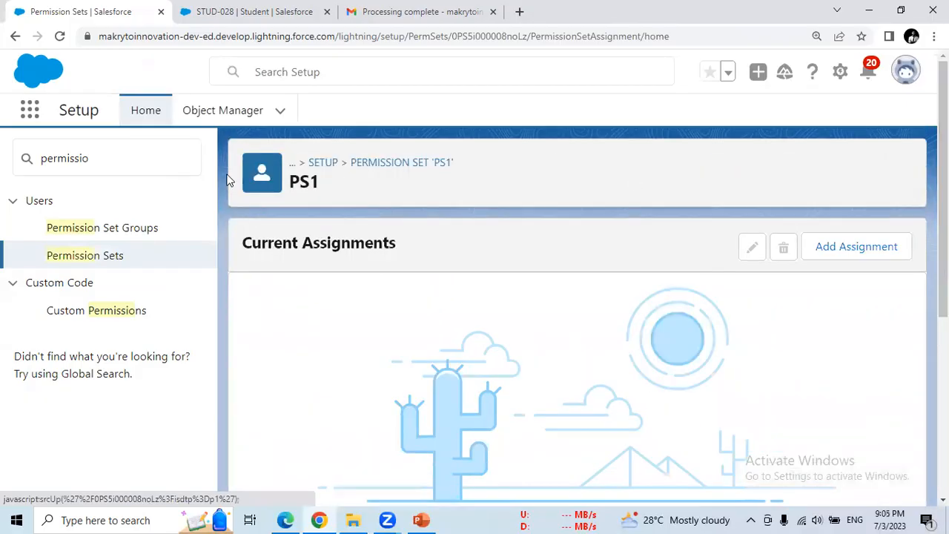
pyautogui.click(16, 36)
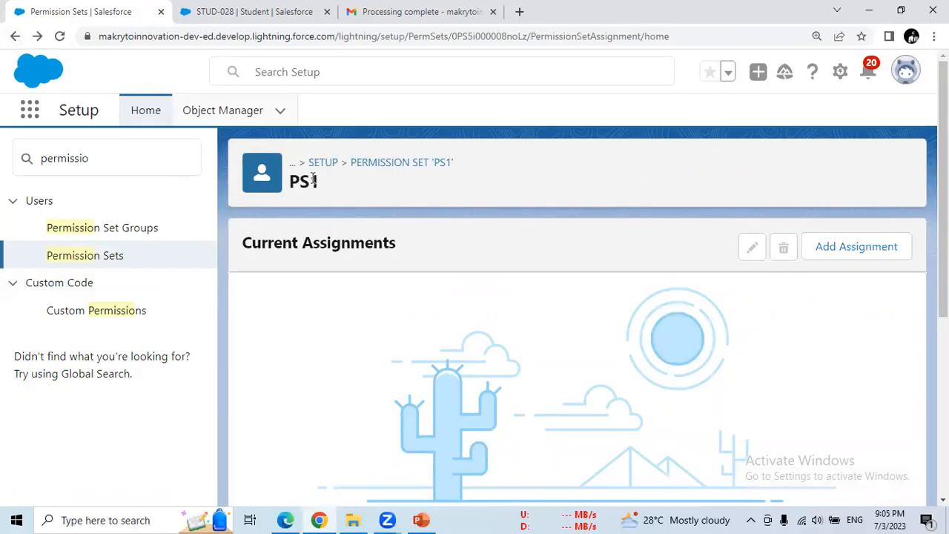